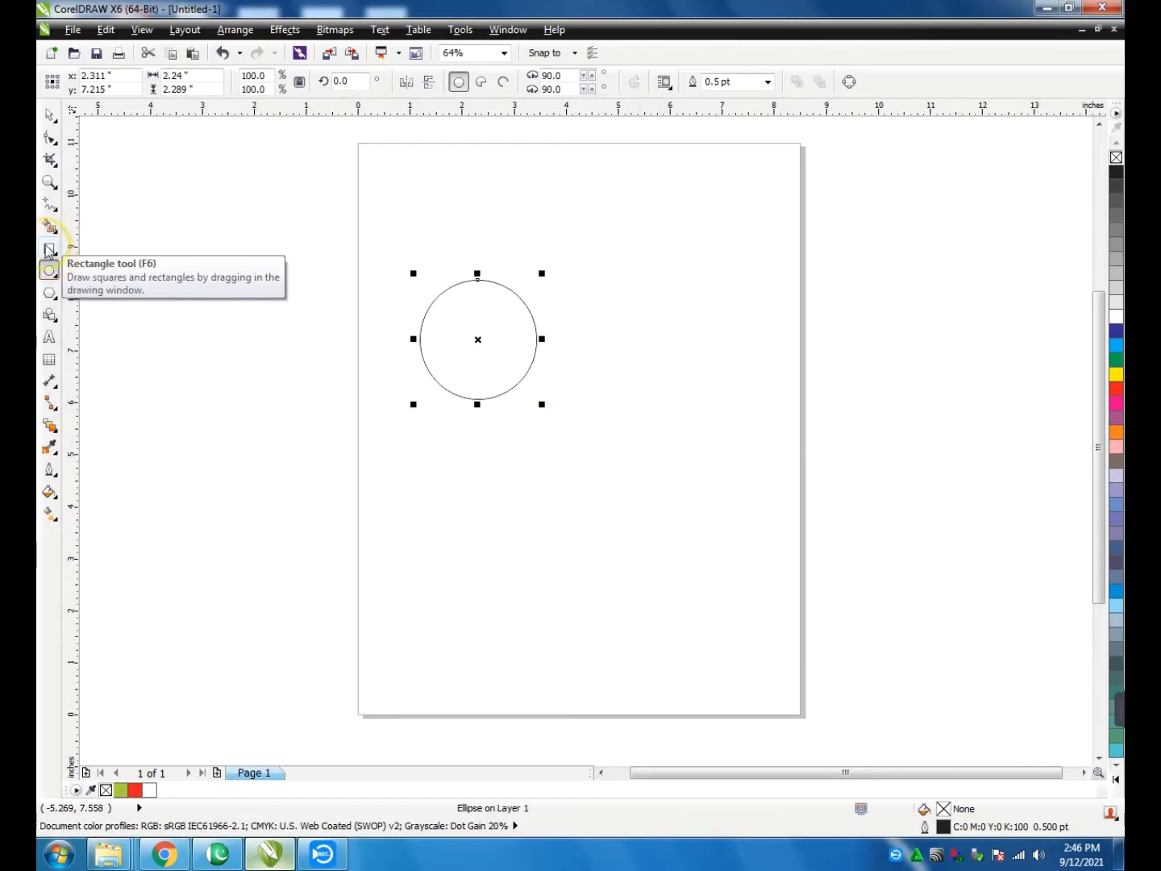
Draw a rectangle about 2.36 × 2.22 in overlapping the circle's lower-right part and weld the two shapes
click(49, 251)
drag(598, 352, 475, 468)
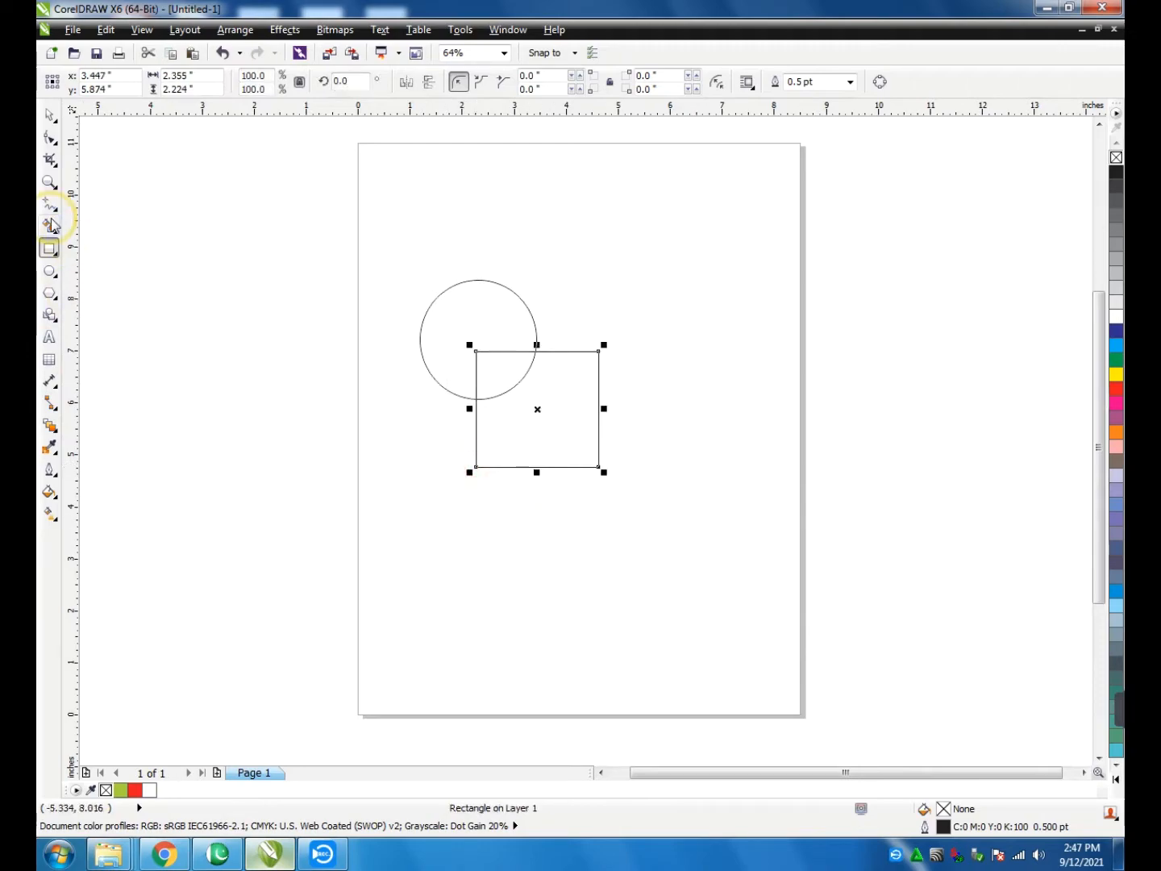
click(50, 114)
drag(360, 236, 653, 501)
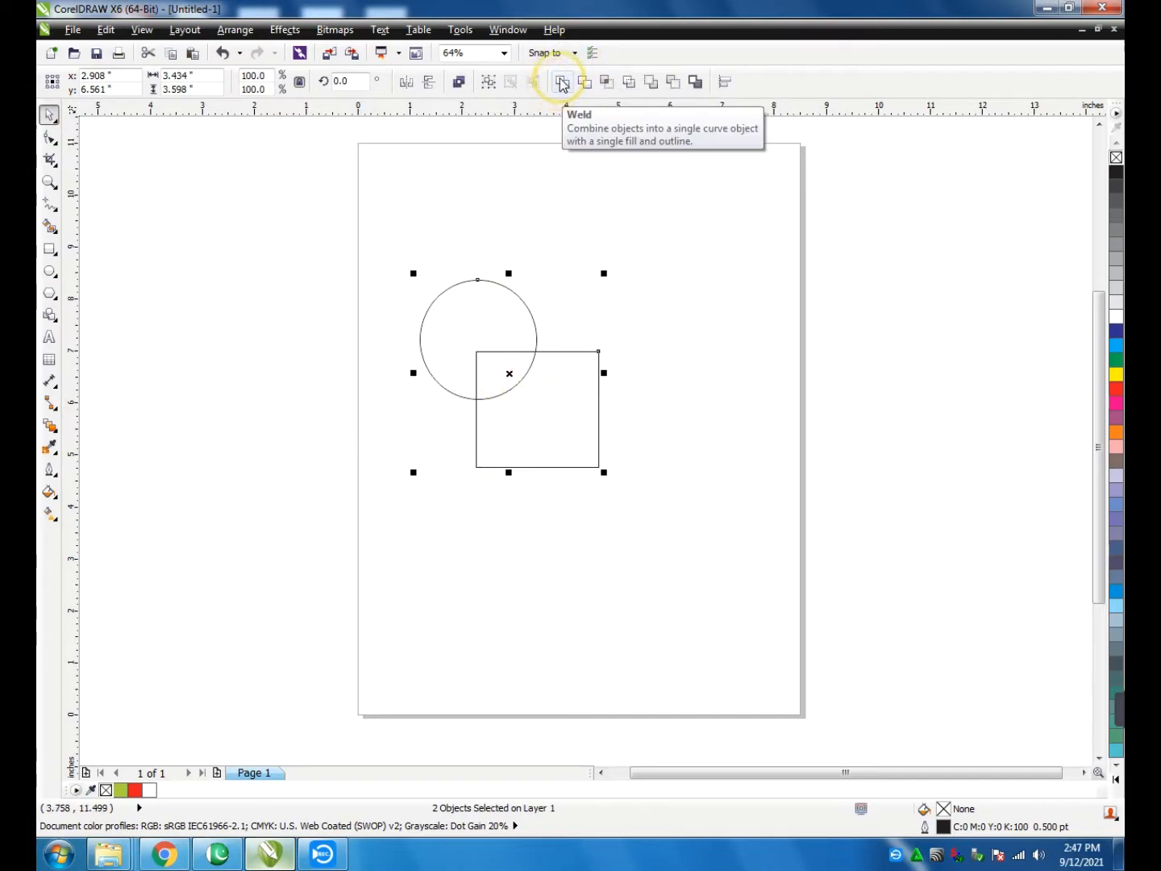
drag(380, 233, 670, 520)
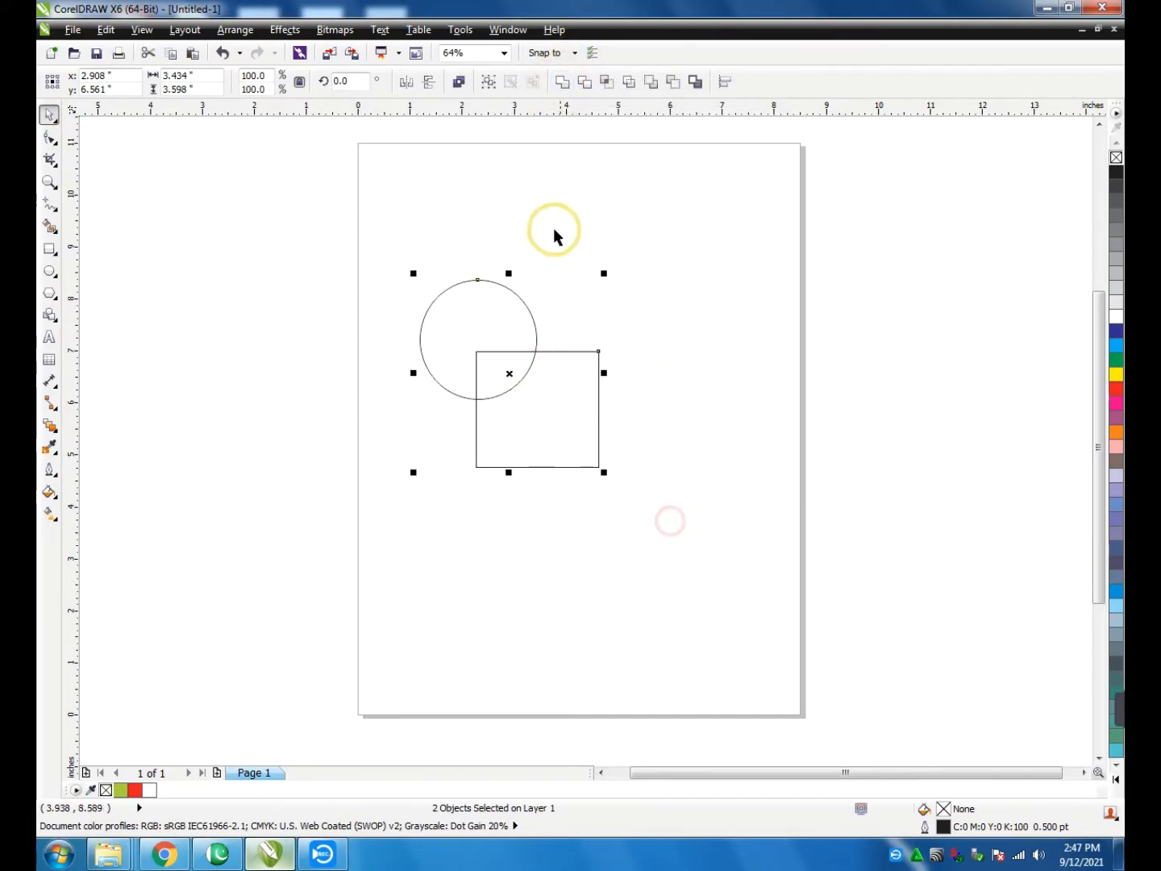
click(562, 82)
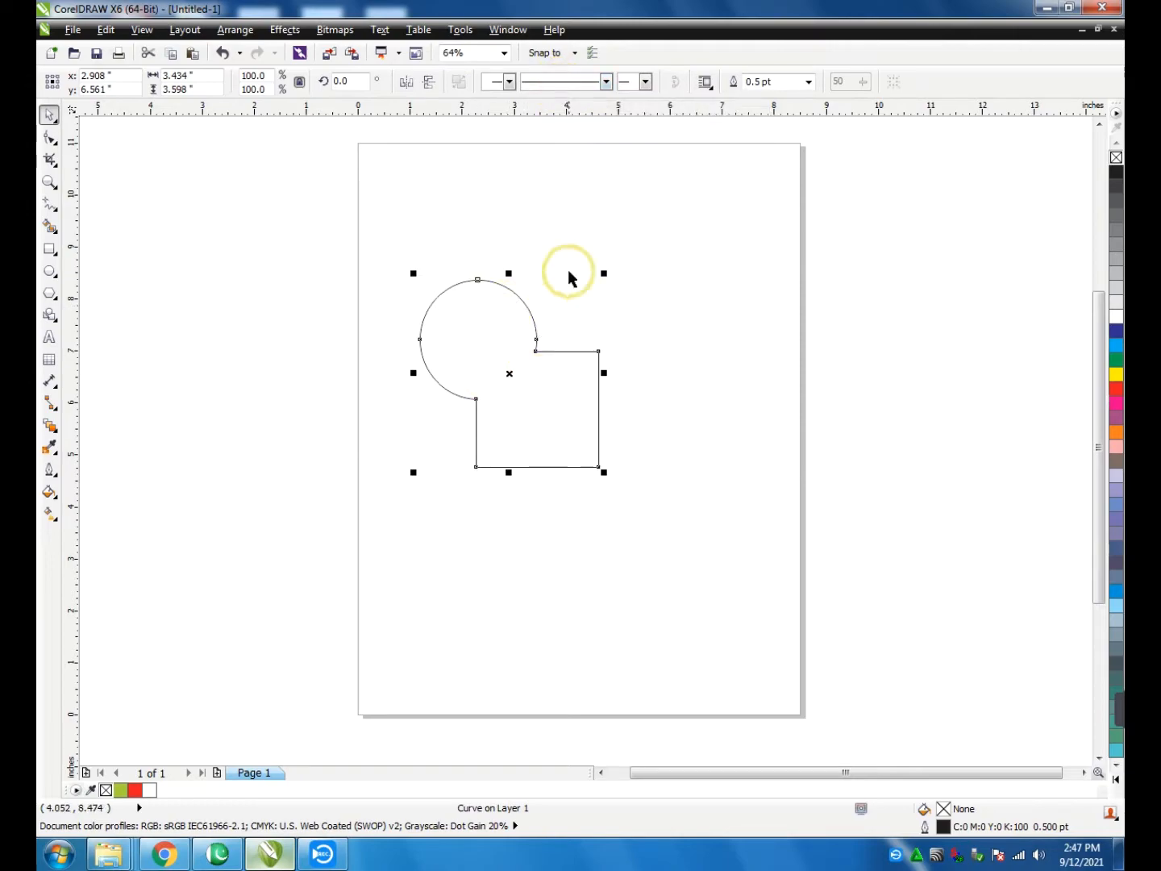
Try a dark blue fill on the welded shape and undo it
click(570, 267)
mouse_move(519, 369)
mouse_down()
mouse_move(583, 384)
mouse_move(500, 329)
mouse_move(529, 335)
mouse_move(510, 388)
mouse_move(531, 407)
mouse_move(533, 381)
mouse_up()
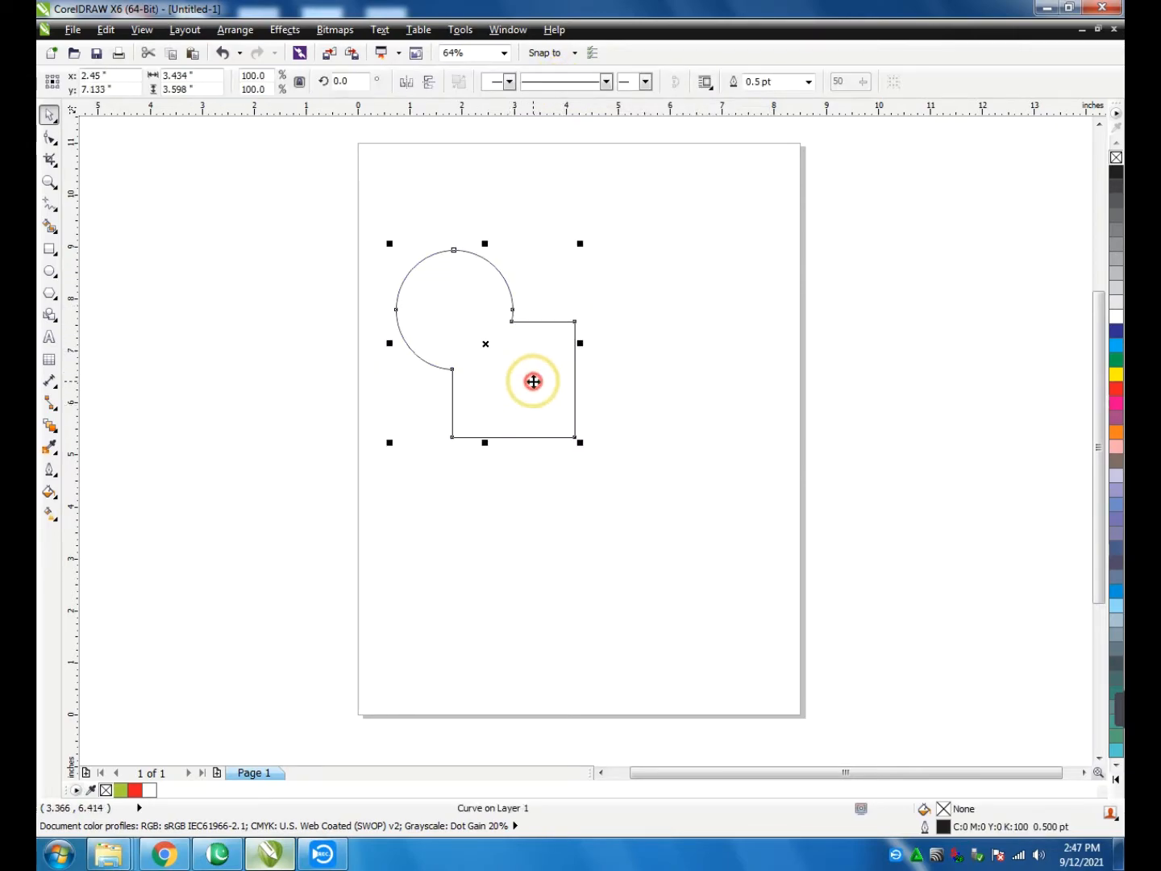
click(1116, 330)
click(564, 479)
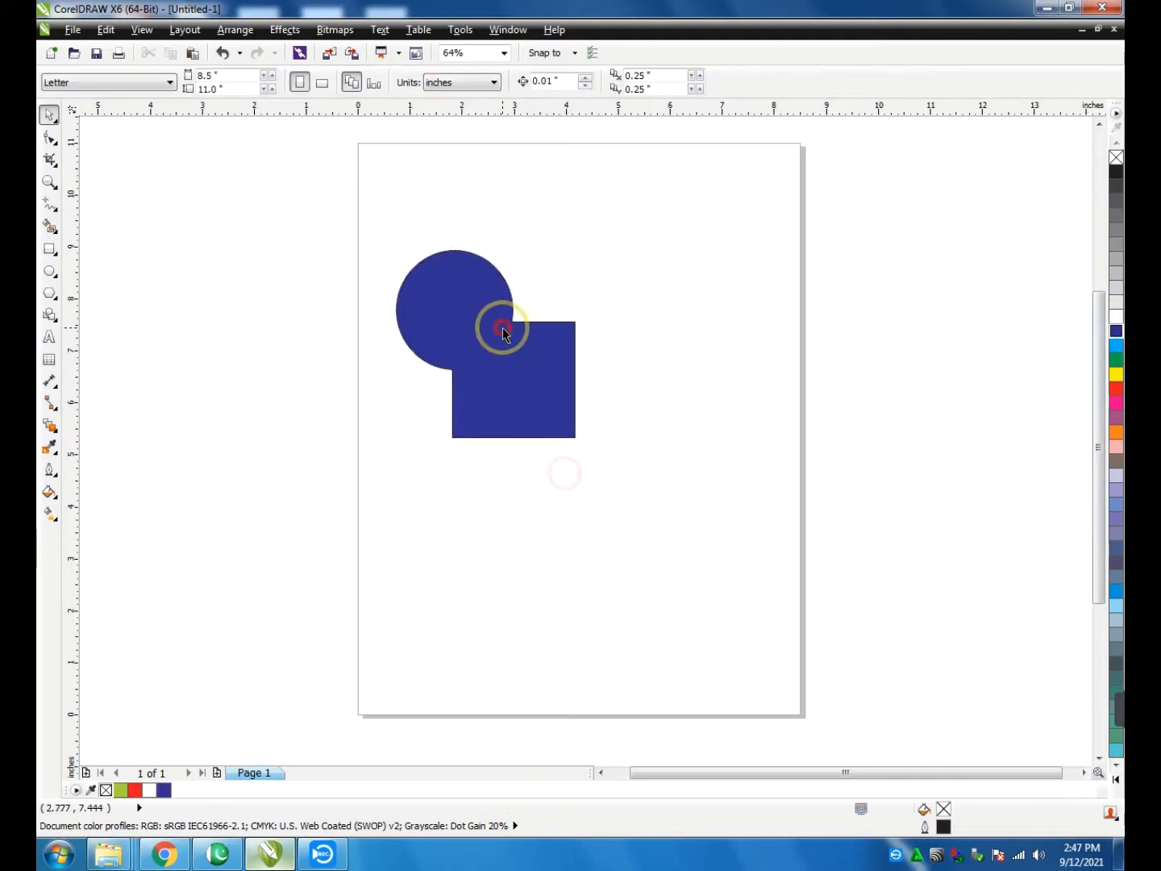
drag(500, 329, 553, 340)
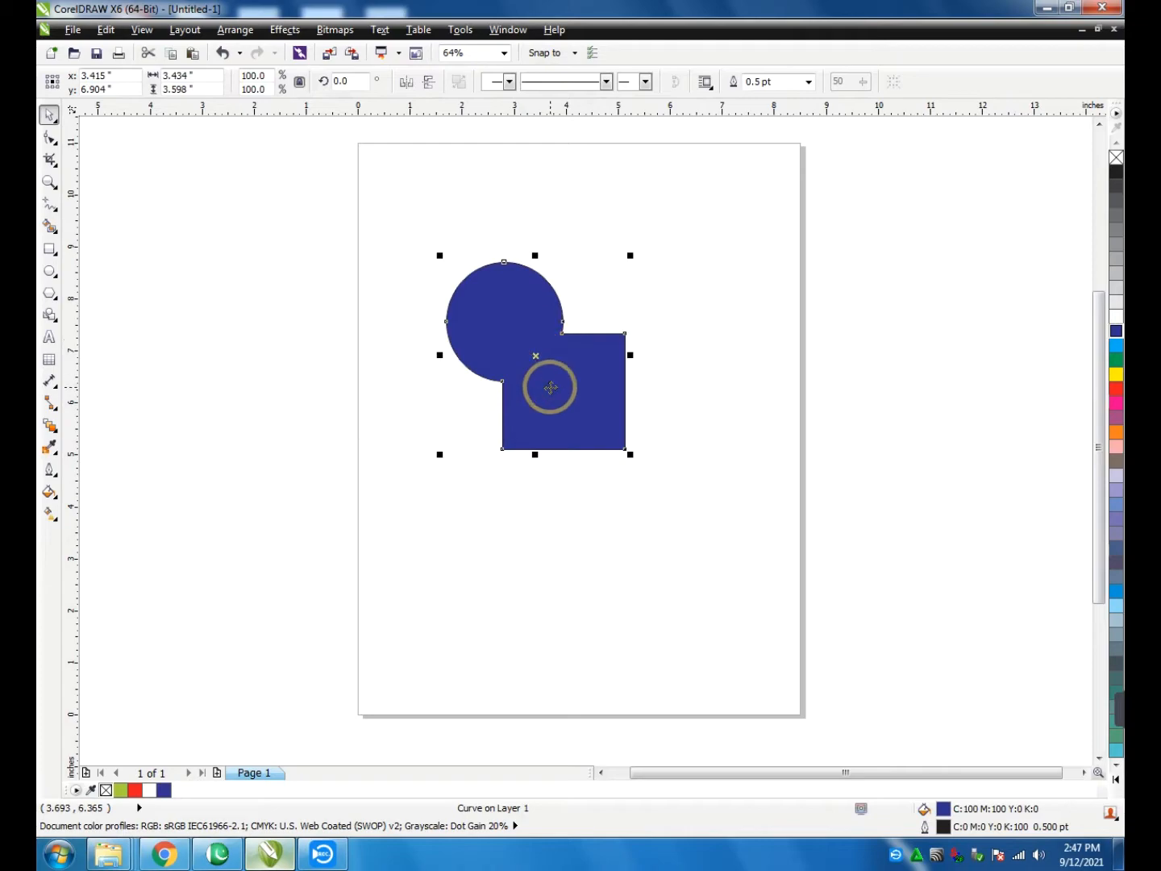
key(ctrl+z)
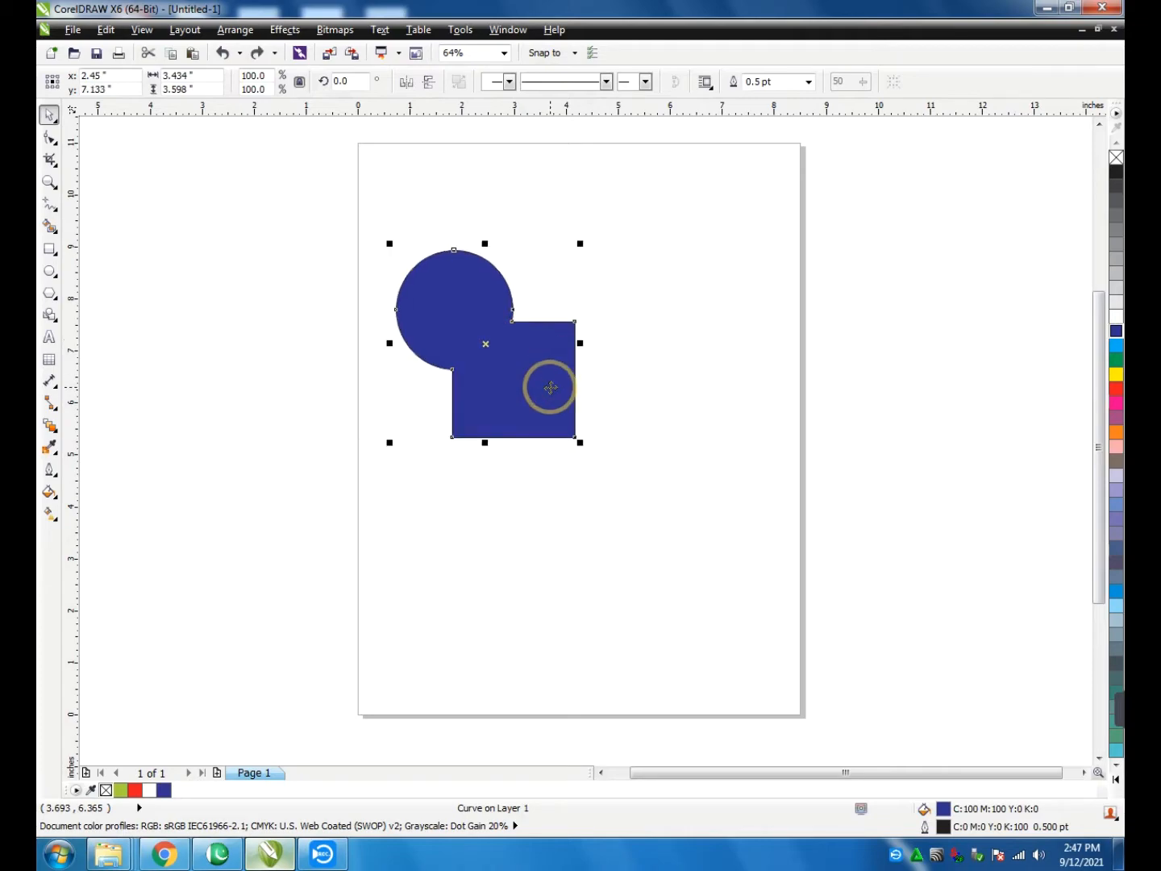
key(ctrl+z)
Move the welded shape off the page, to the right of its upper part
drag(533, 387, 957, 309)
click(424, 459)
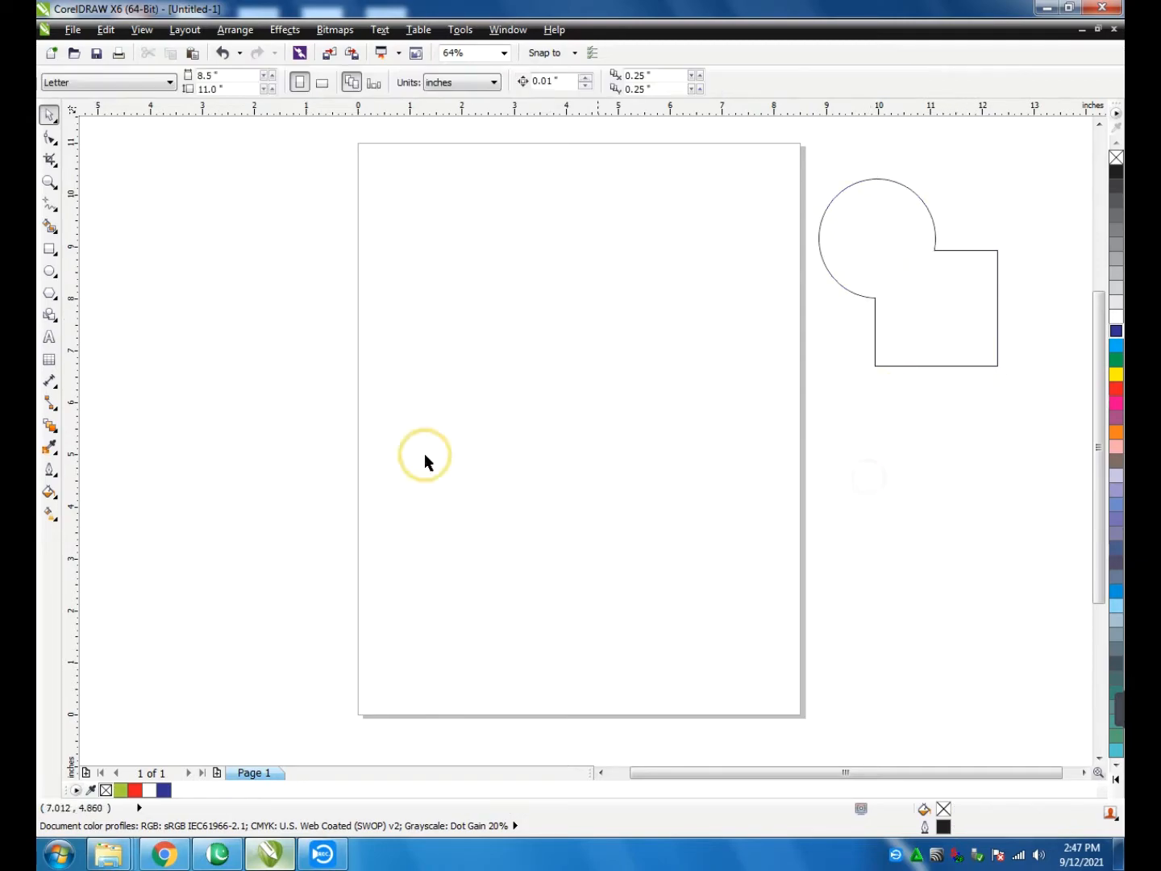
Draw a rectangle about 2.40 × 2.11 in and an ellipse about 2.91 × 2.62 in overlapping the rectangle's right edge
click(50, 251)
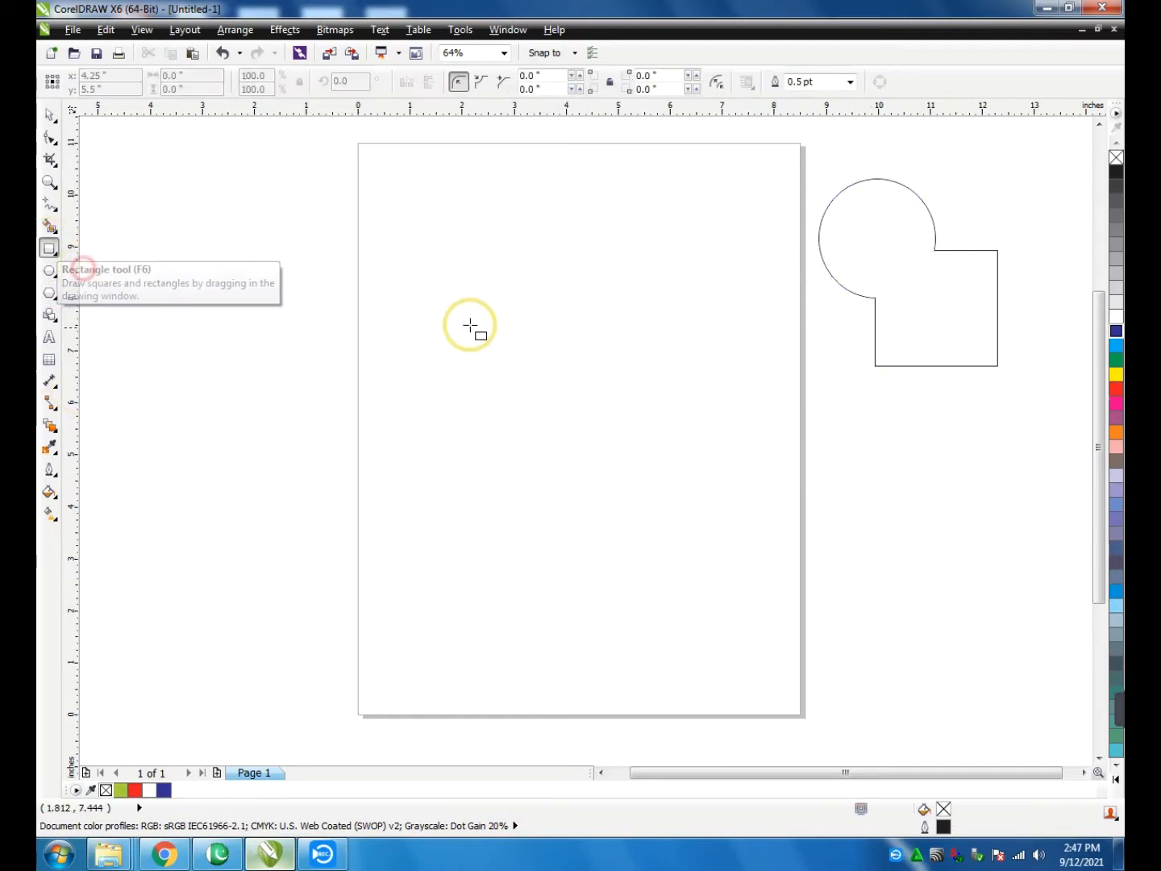
drag(414, 280, 539, 390)
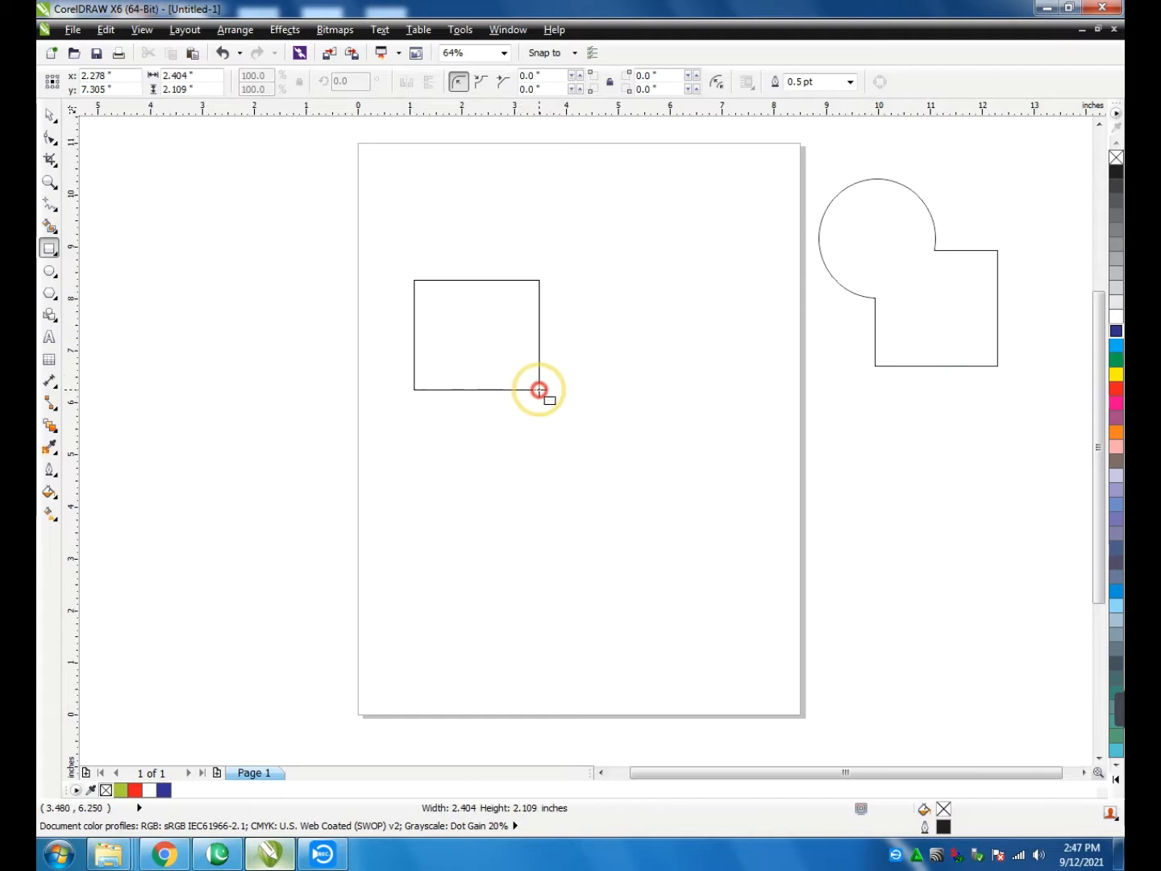
click(50, 272)
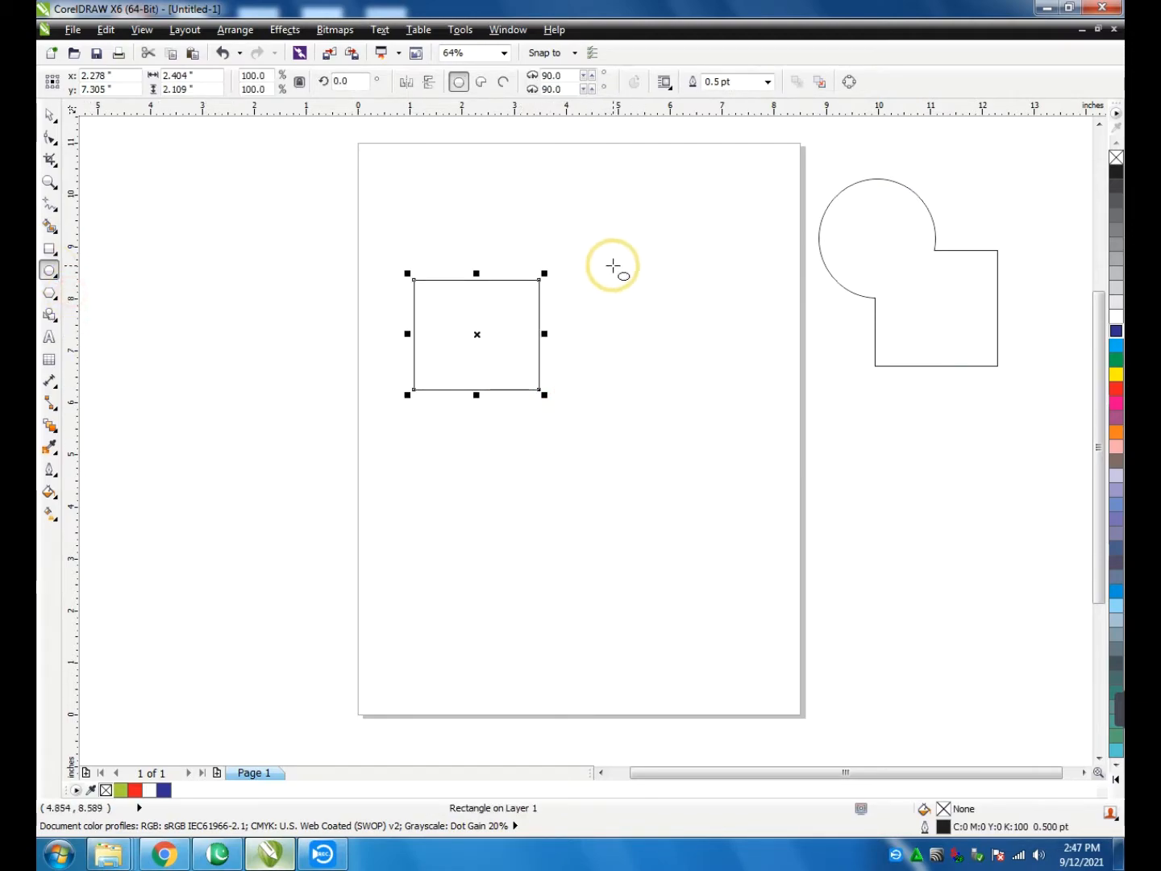
drag(614, 265, 465, 401)
key(space)
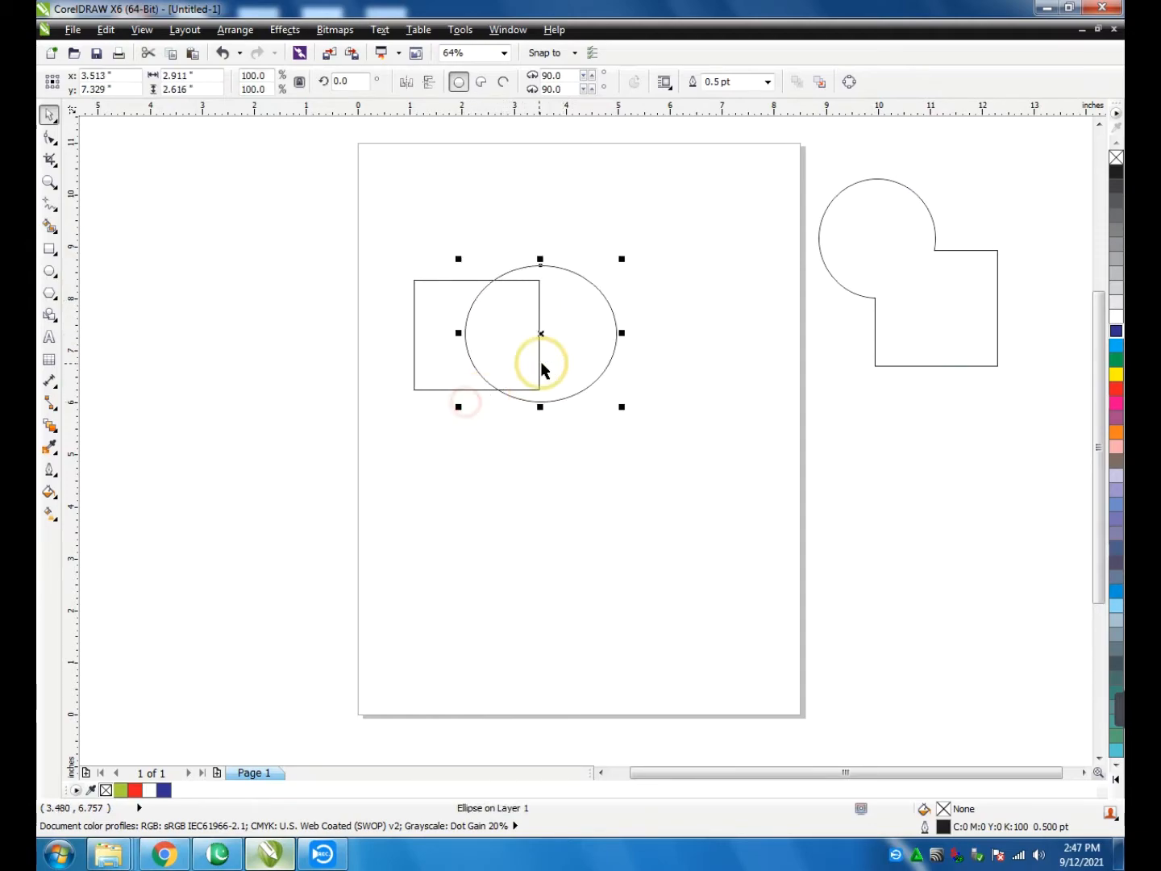
drag(545, 331, 581, 352)
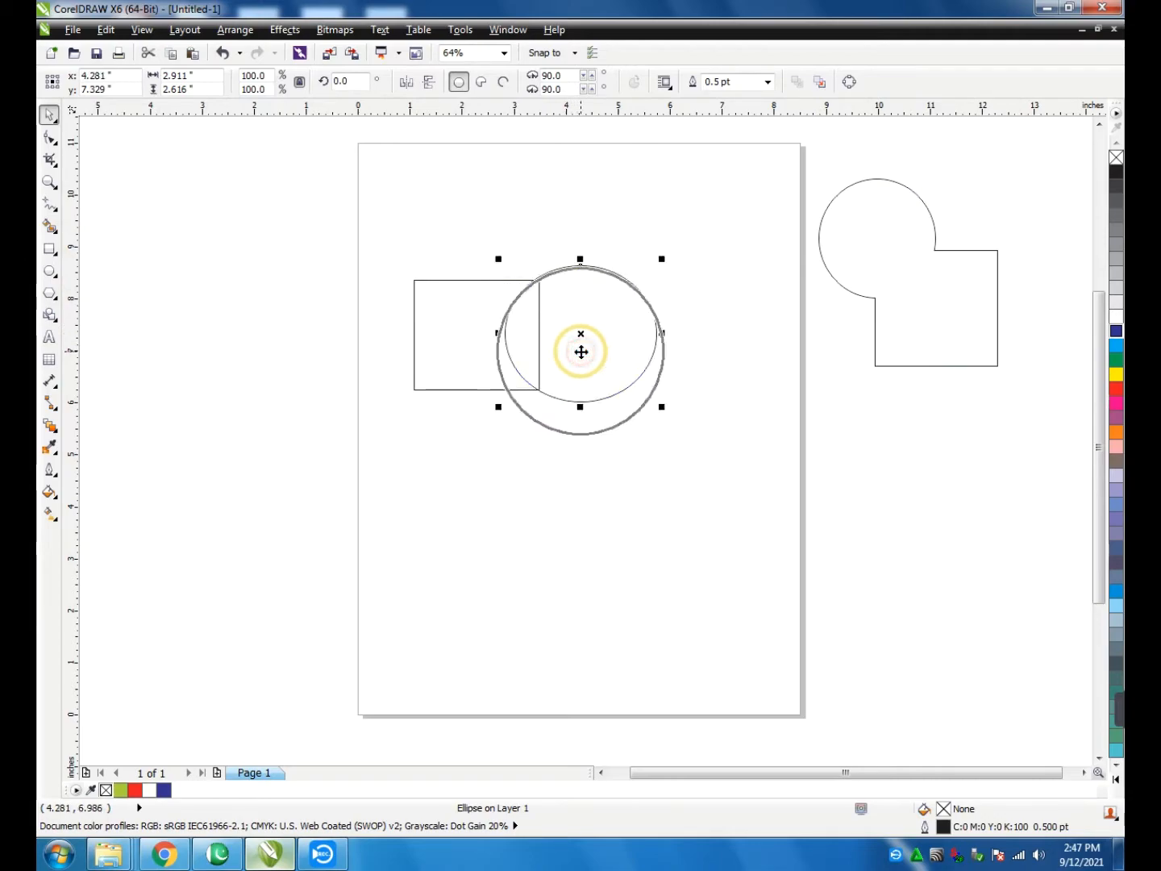
Trim the rectangle with the overlapping ellipse and move the ellipse clear to the right
key(space)
drag(700, 234, 380, 443)
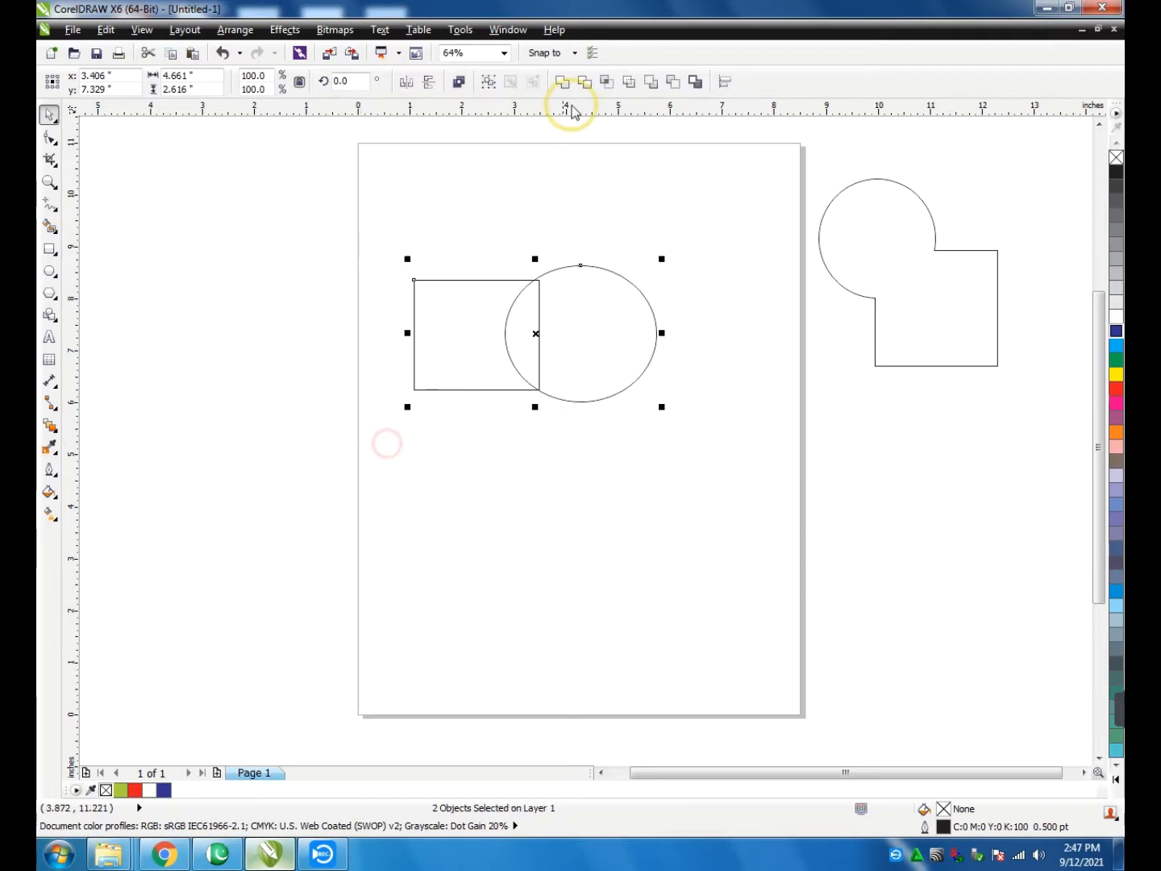
click(585, 82)
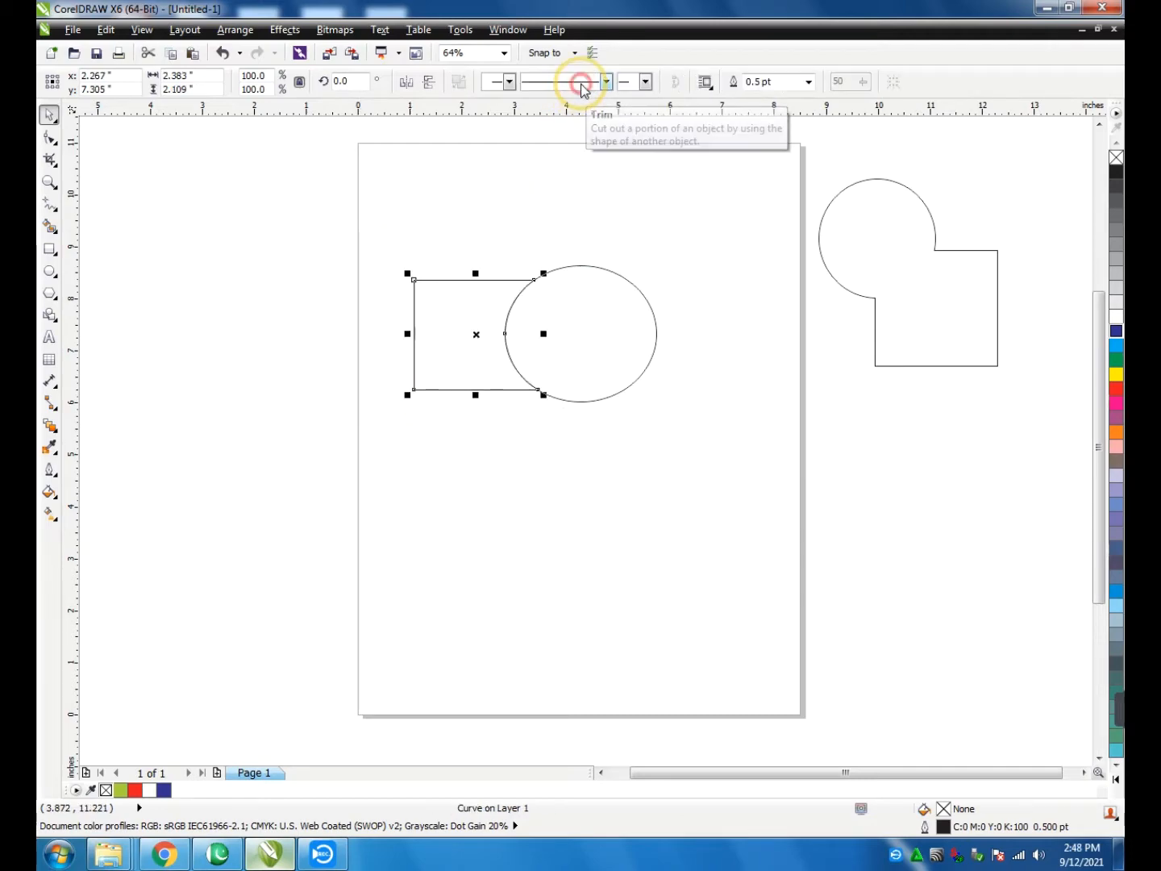
click(641, 533)
drag(555, 307, 613, 302)
click(504, 474)
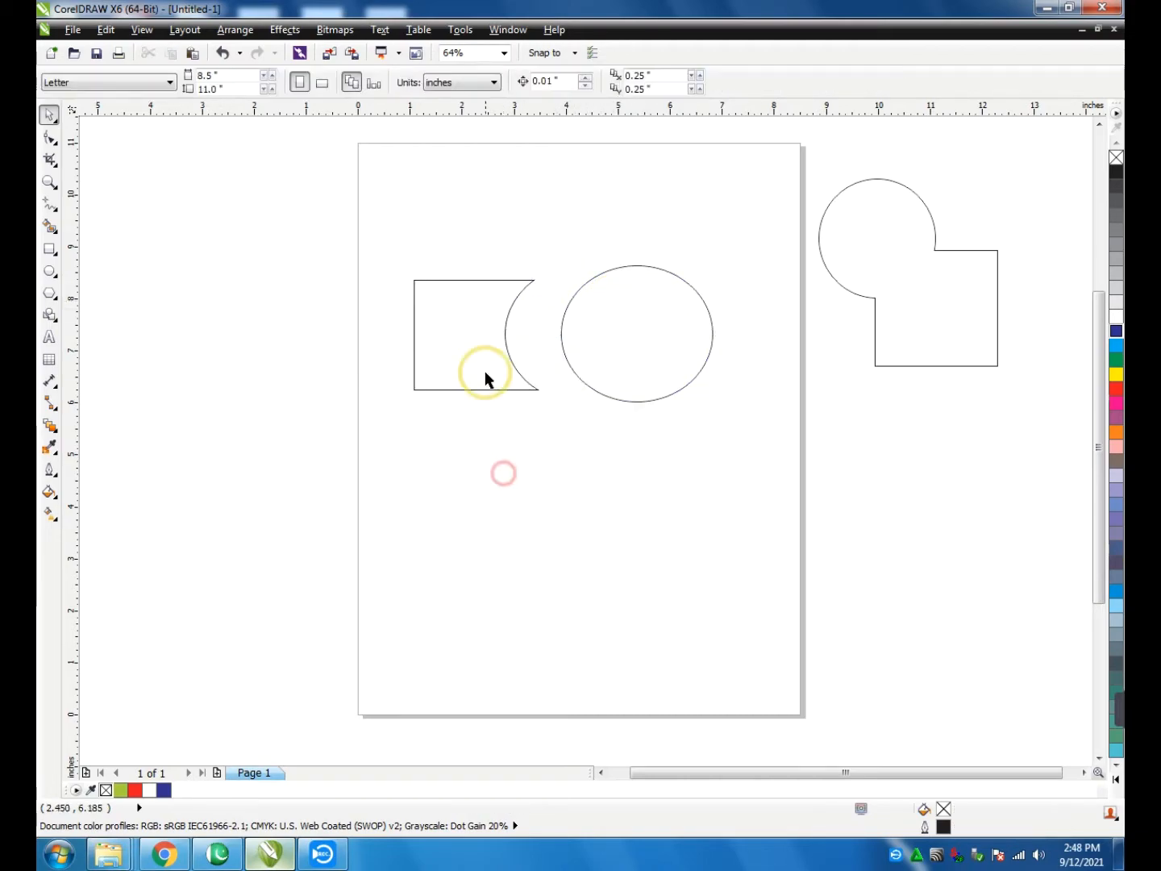
Fill the trimmed rectangle with cyan (C:100) and move it slightly up and to the left
click(471, 326)
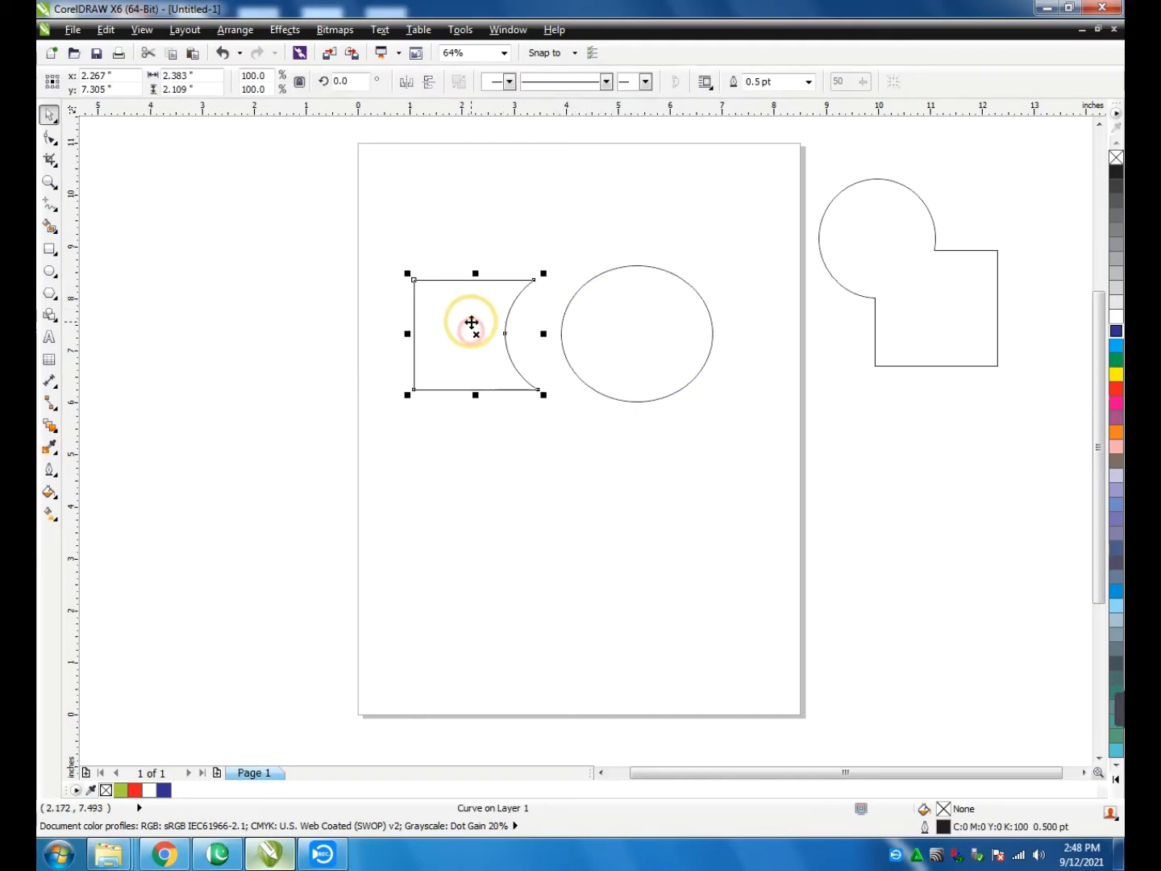
click(1116, 346)
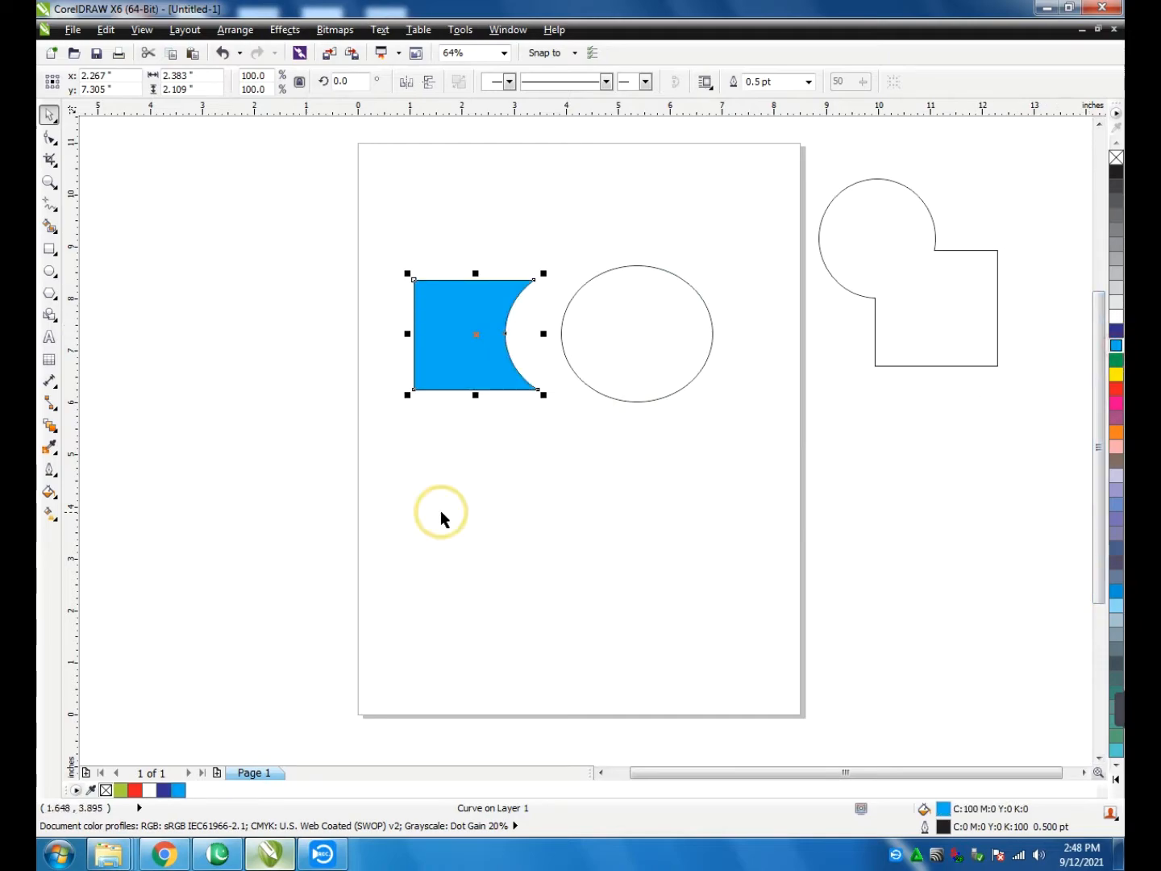
click(478, 353)
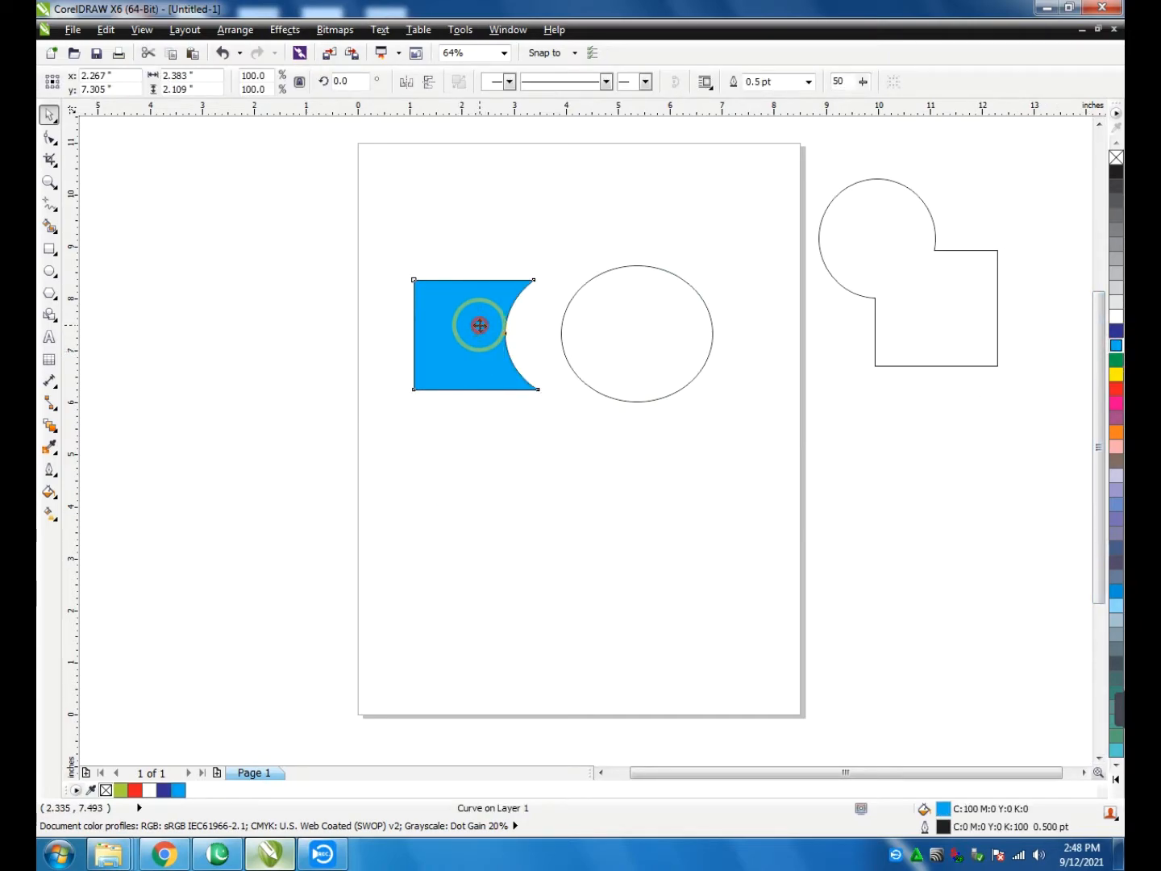
key(F7)
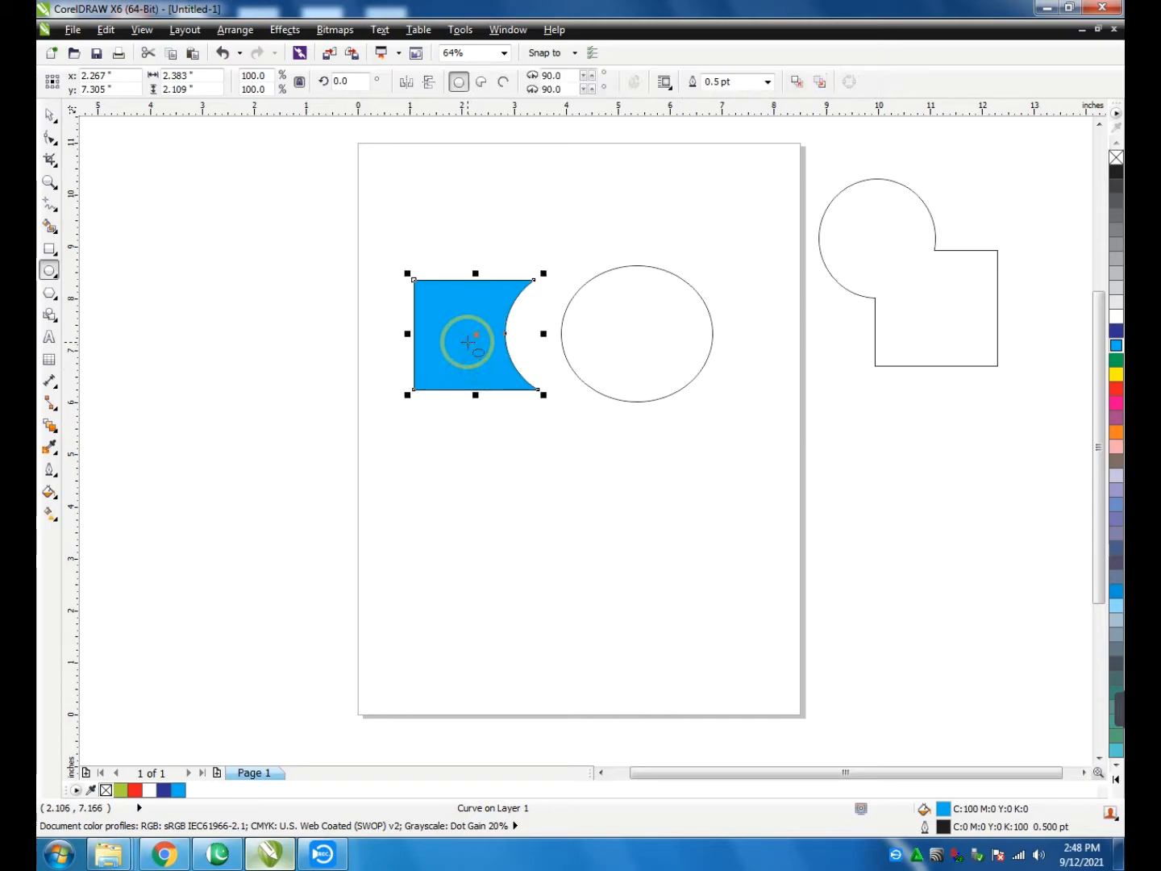
key(space)
mouse_move(470, 332)
mouse_down()
mouse_move(446, 342)
mouse_move(447, 367)
mouse_move(476, 337)
mouse_move(463, 309)
mouse_up()
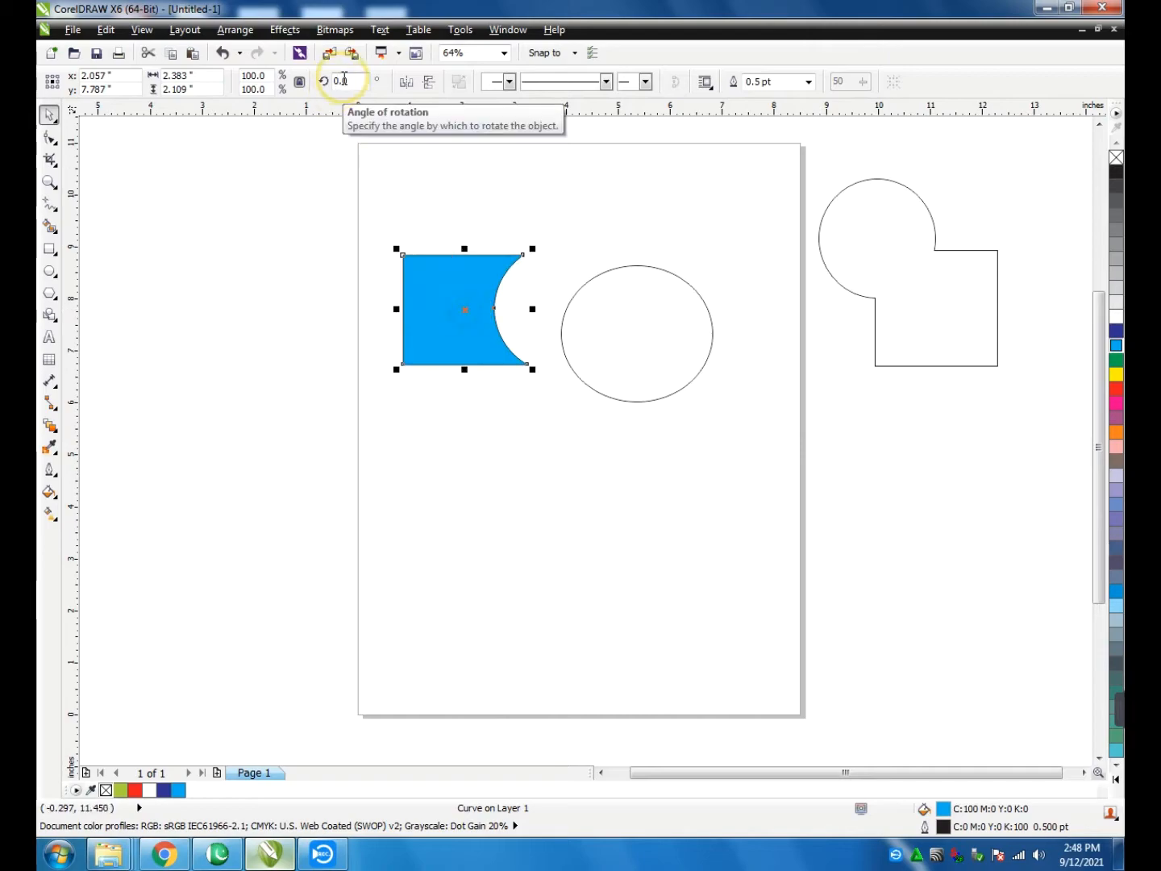
Rotate the cyan trimmed shape to 180°
drag(351, 81, 320, 81)
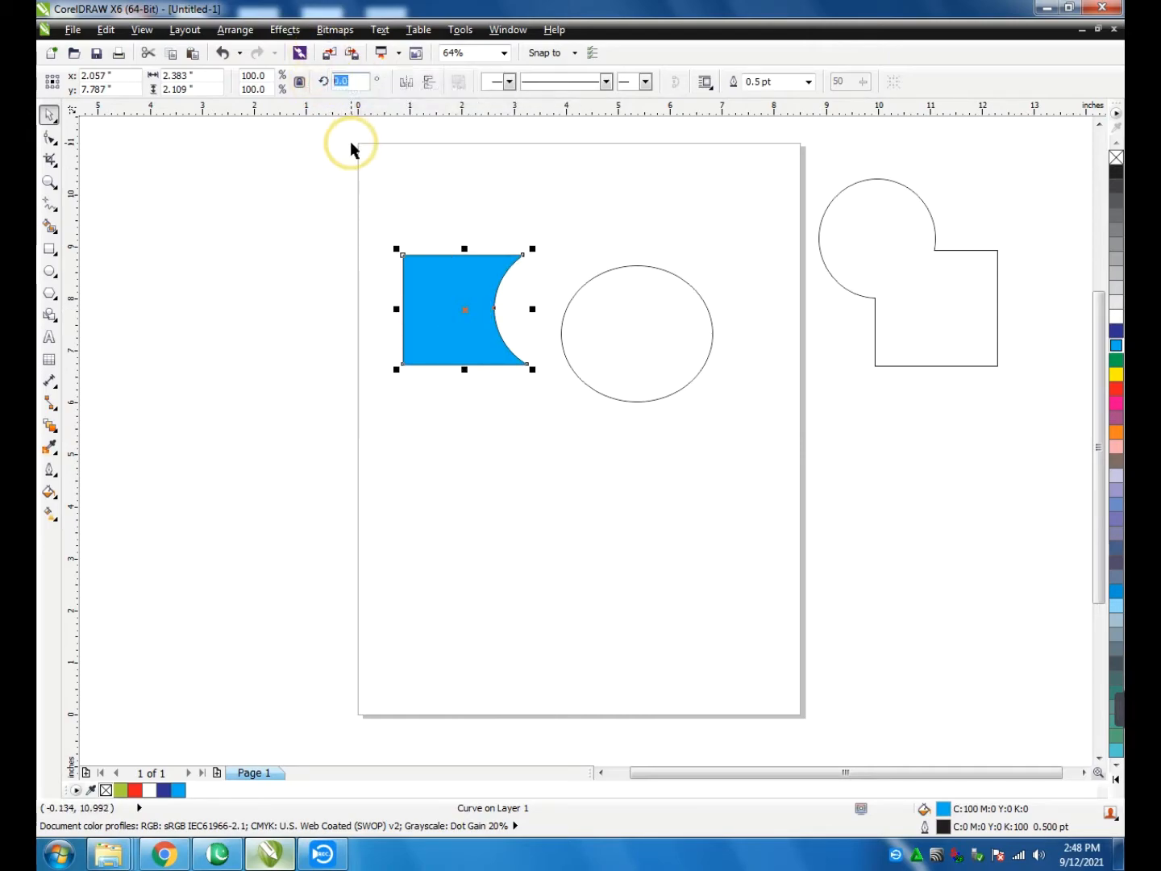
text(180)
key(Return)
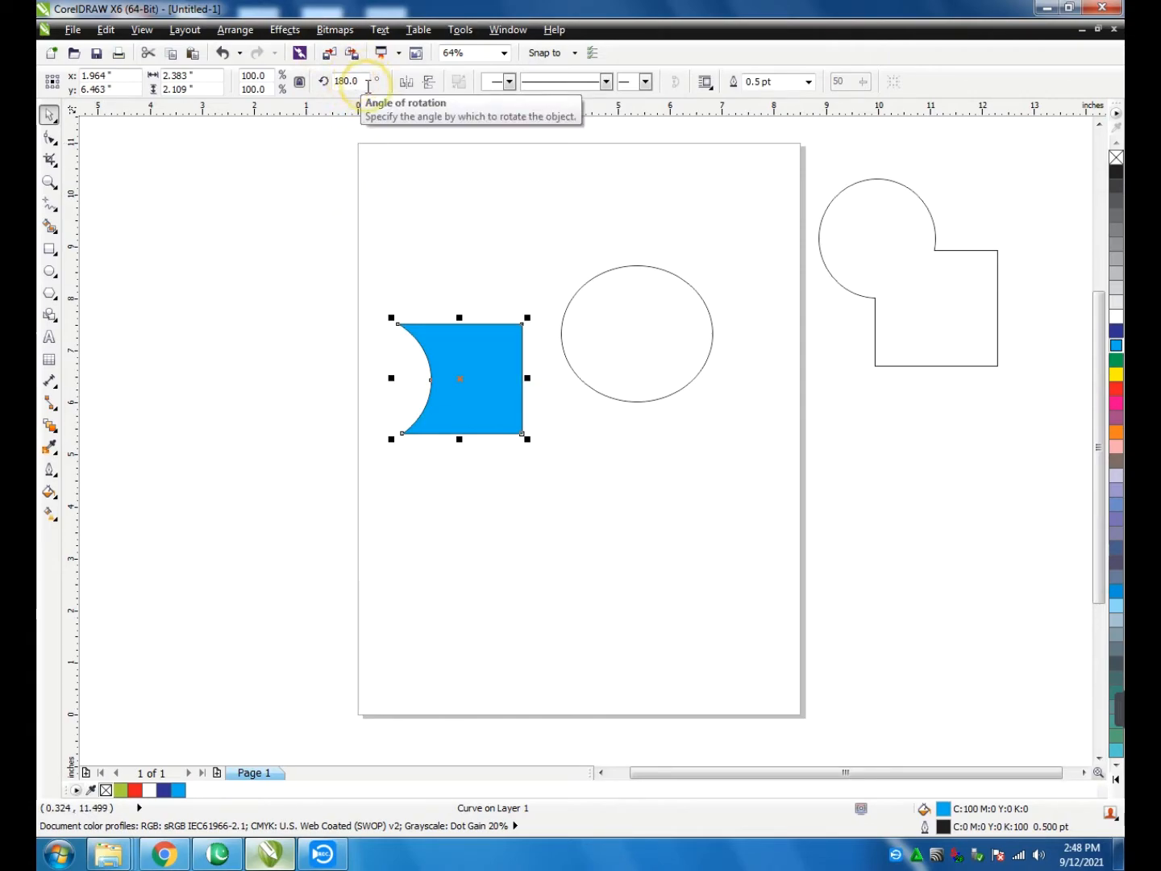
Set the cyan shape's rotation angle to 90° and move it off the page below the welded shape
click(327, 87)
text(9)
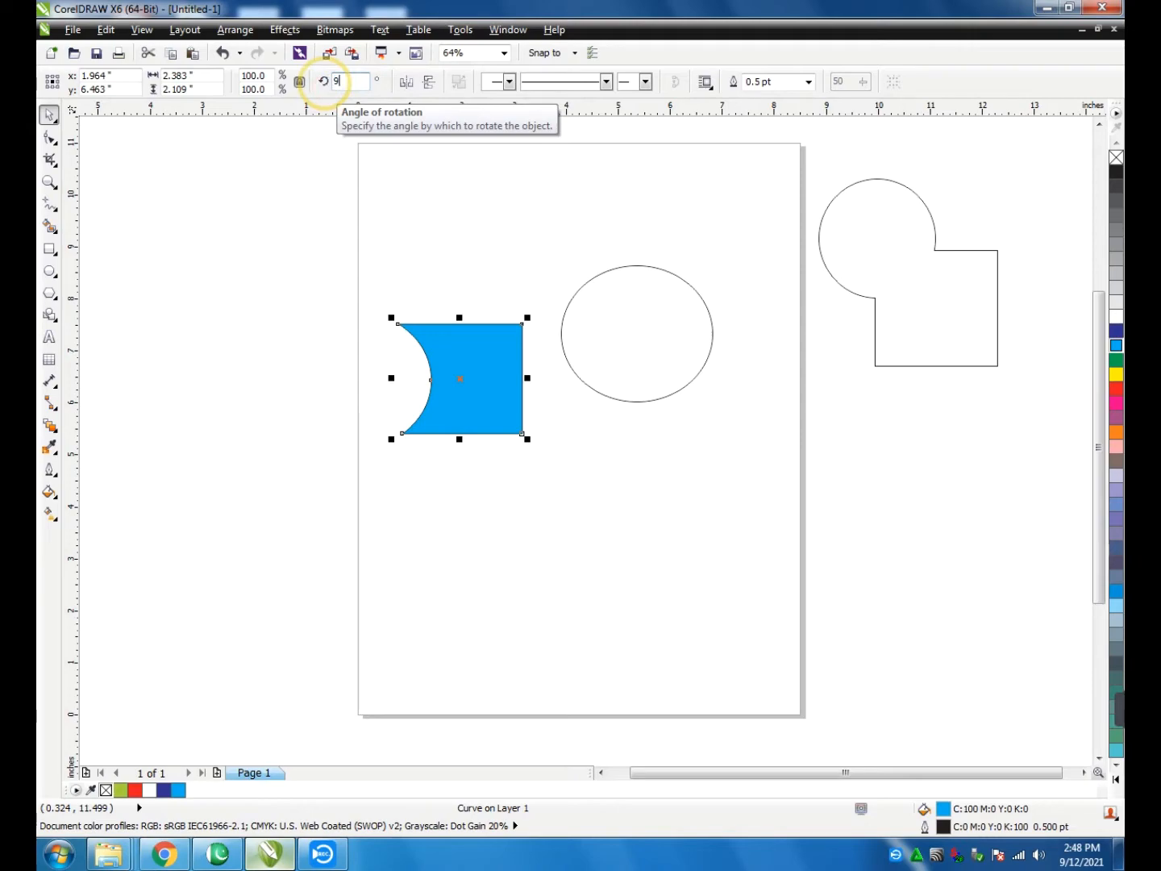
text(0)
key(Return)
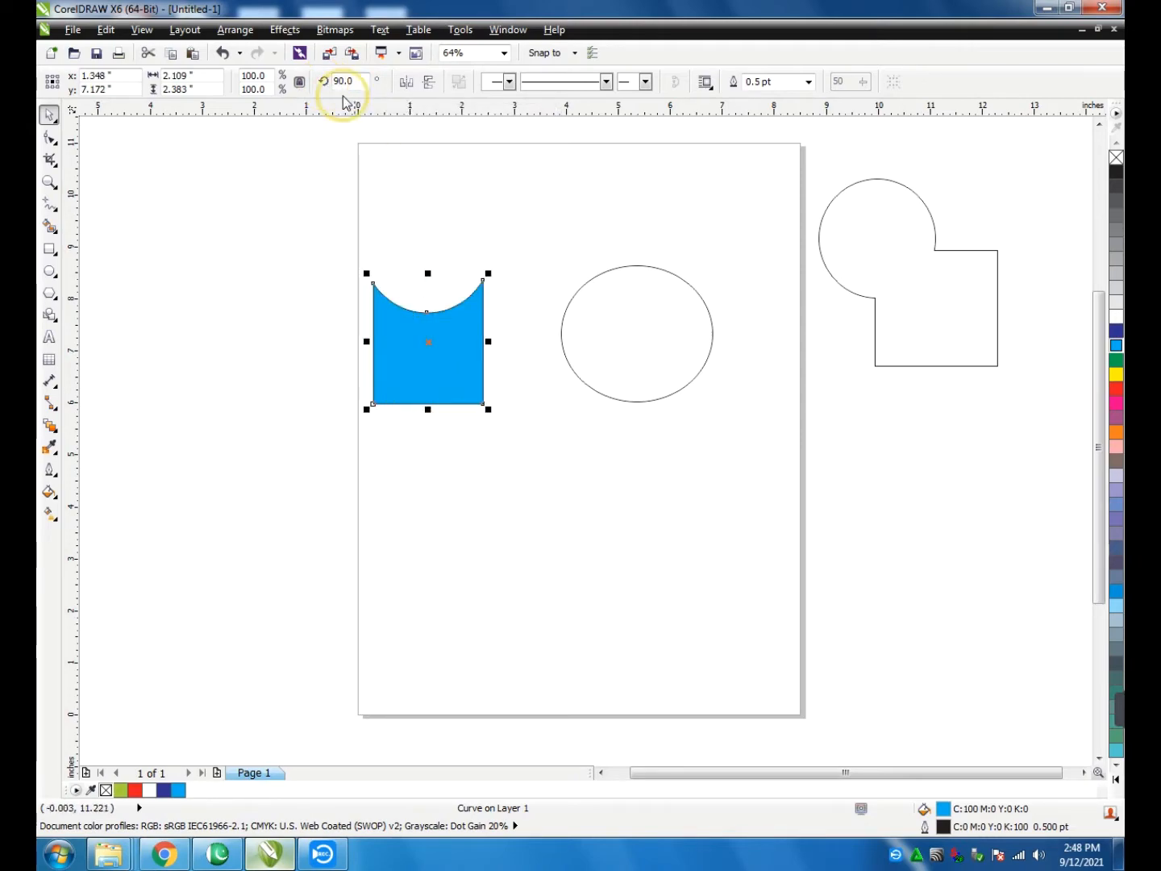
drag(460, 363, 937, 479)
Draw a rectangle about 2.86 × 2.40 in left of the ellipse and move the ellipse over its right edge
click(599, 339)
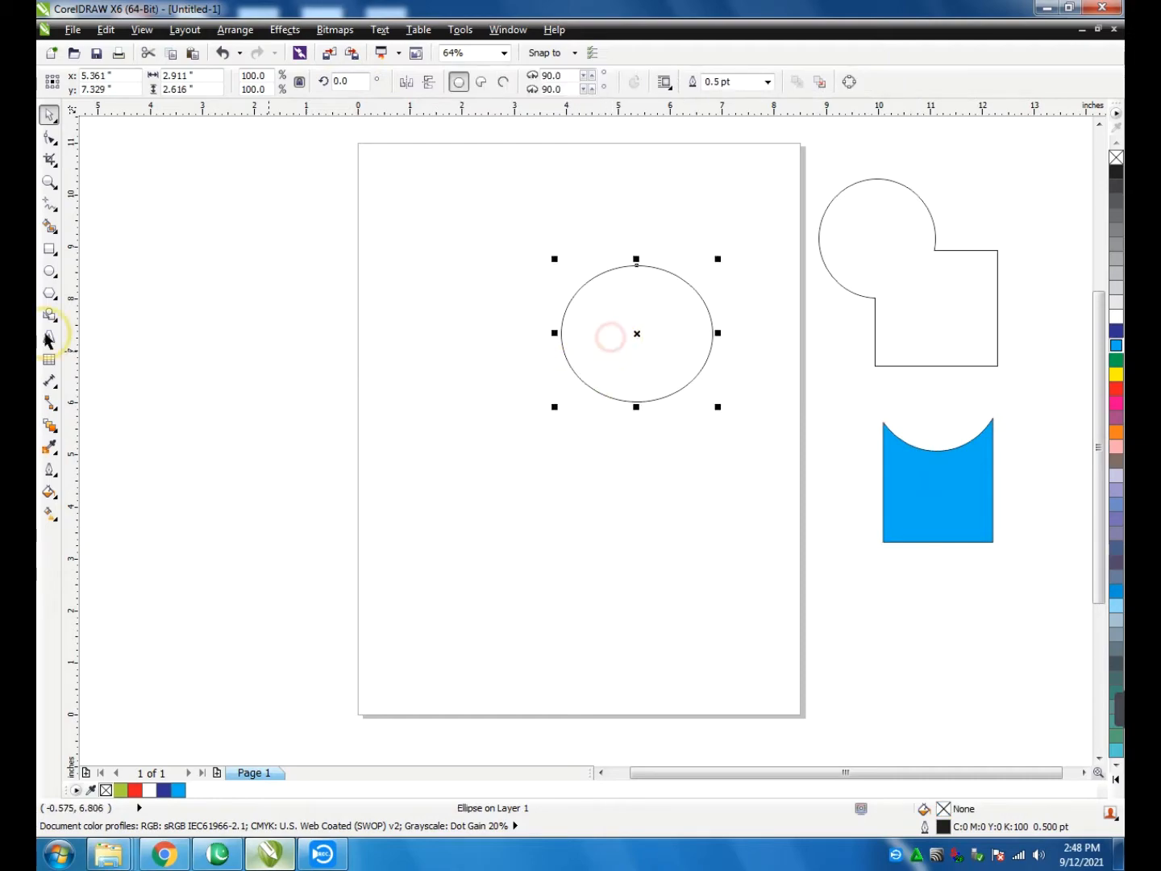
click(51, 250)
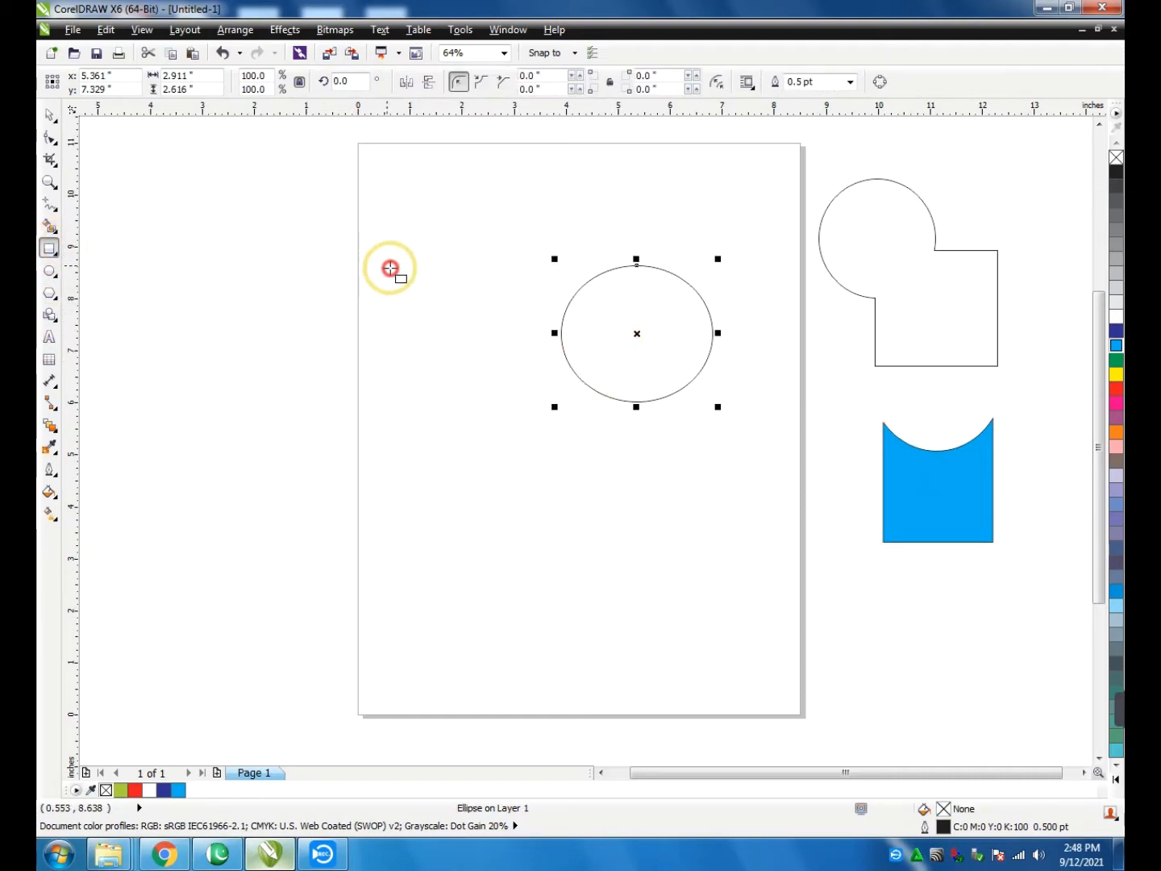
drag(390, 268, 541, 392)
key(space)
click(628, 342)
drag(655, 338, 614, 334)
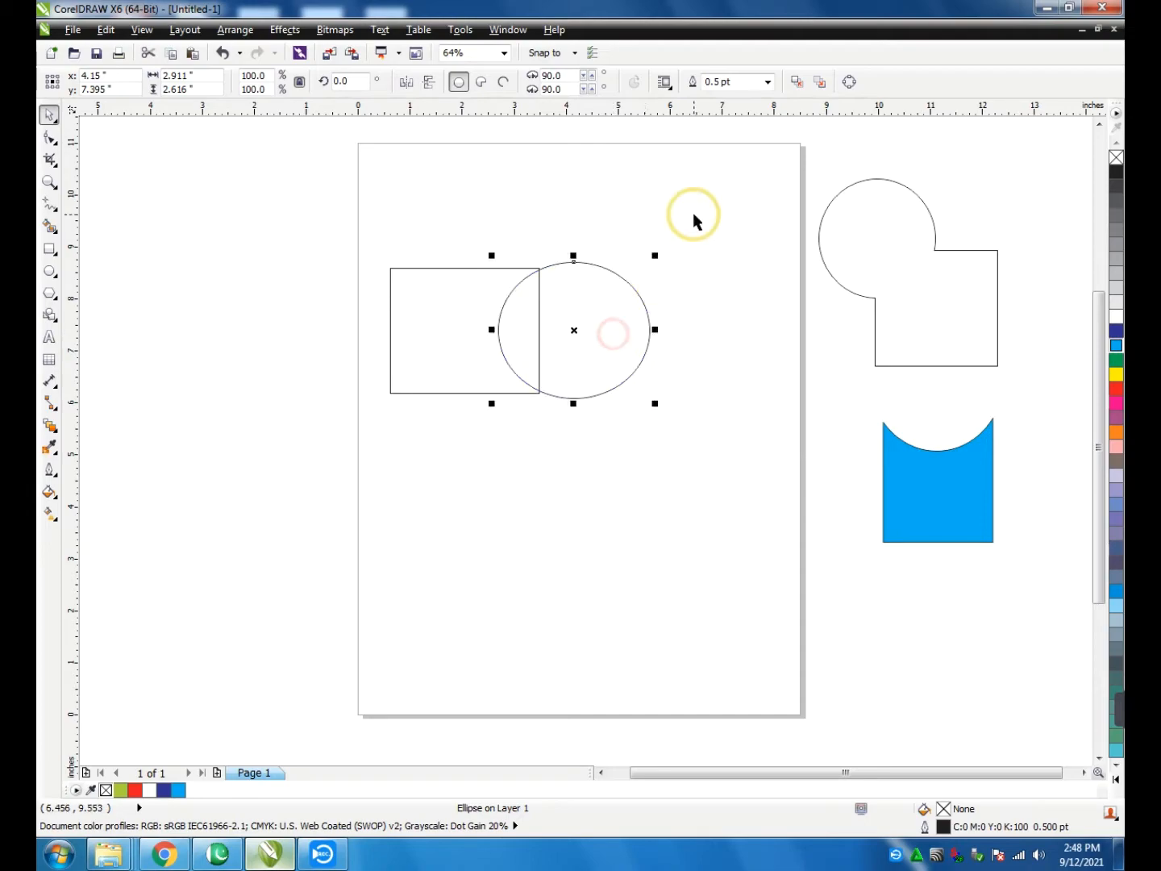
Create an intersection shape from the overlapping rectangle and ellipse
drag(692, 215, 371, 446)
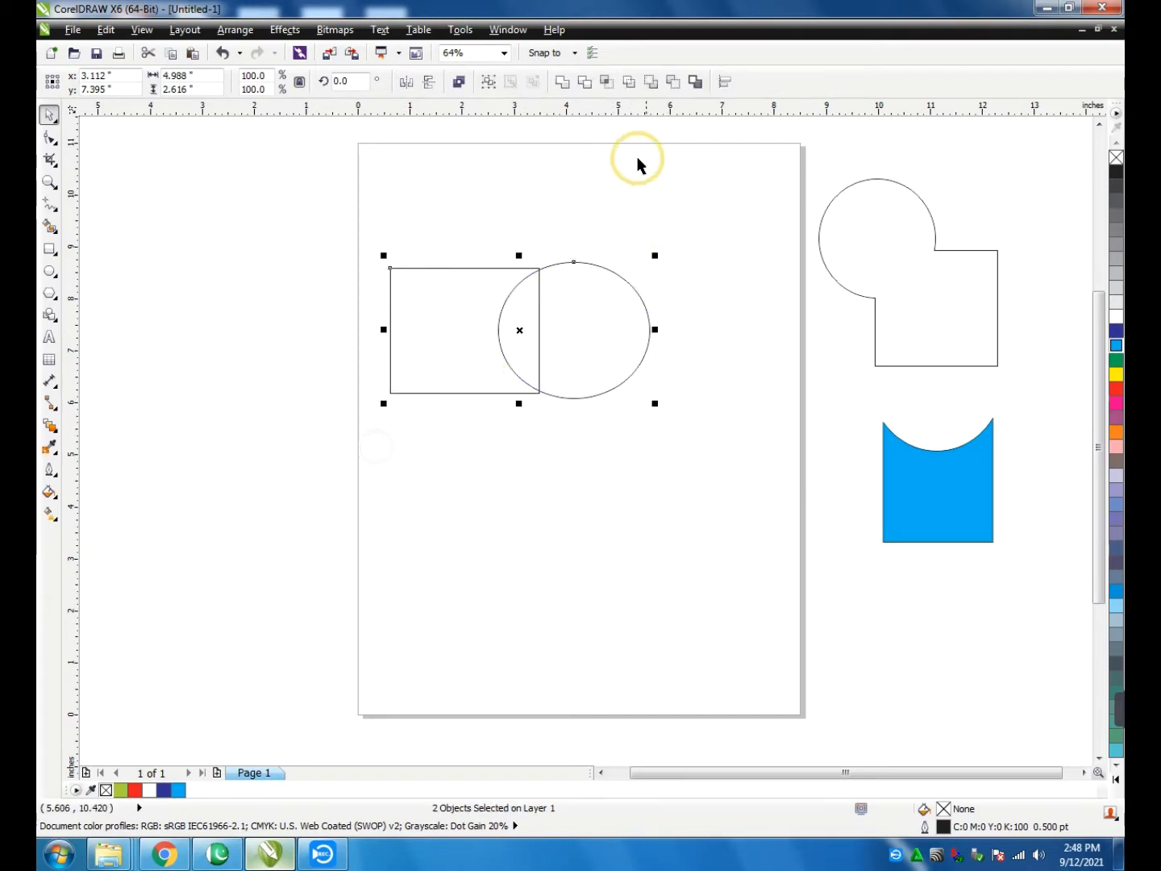
click(605, 83)
click(628, 436)
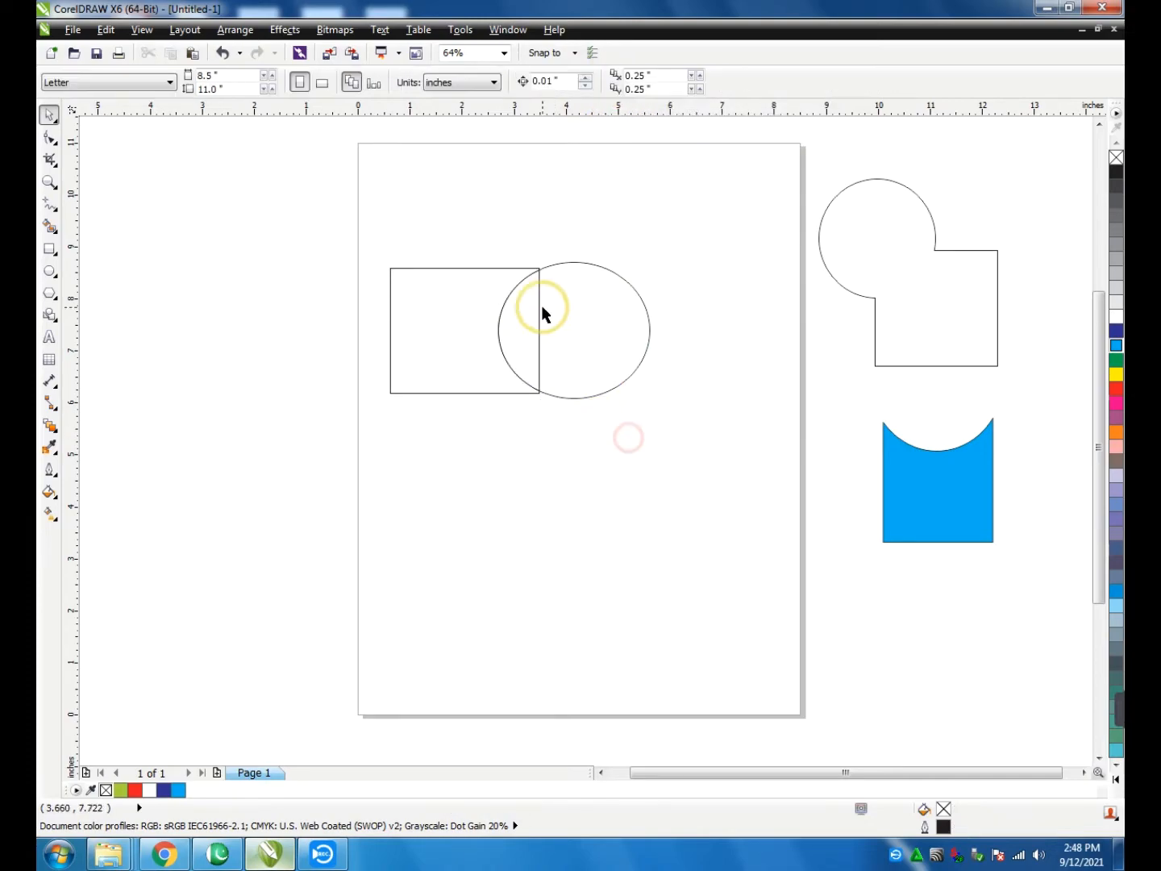
Separate the pieces by moving the rectangle to the left and the intersection shape to the right of the ellipse
drag(513, 301, 446, 311)
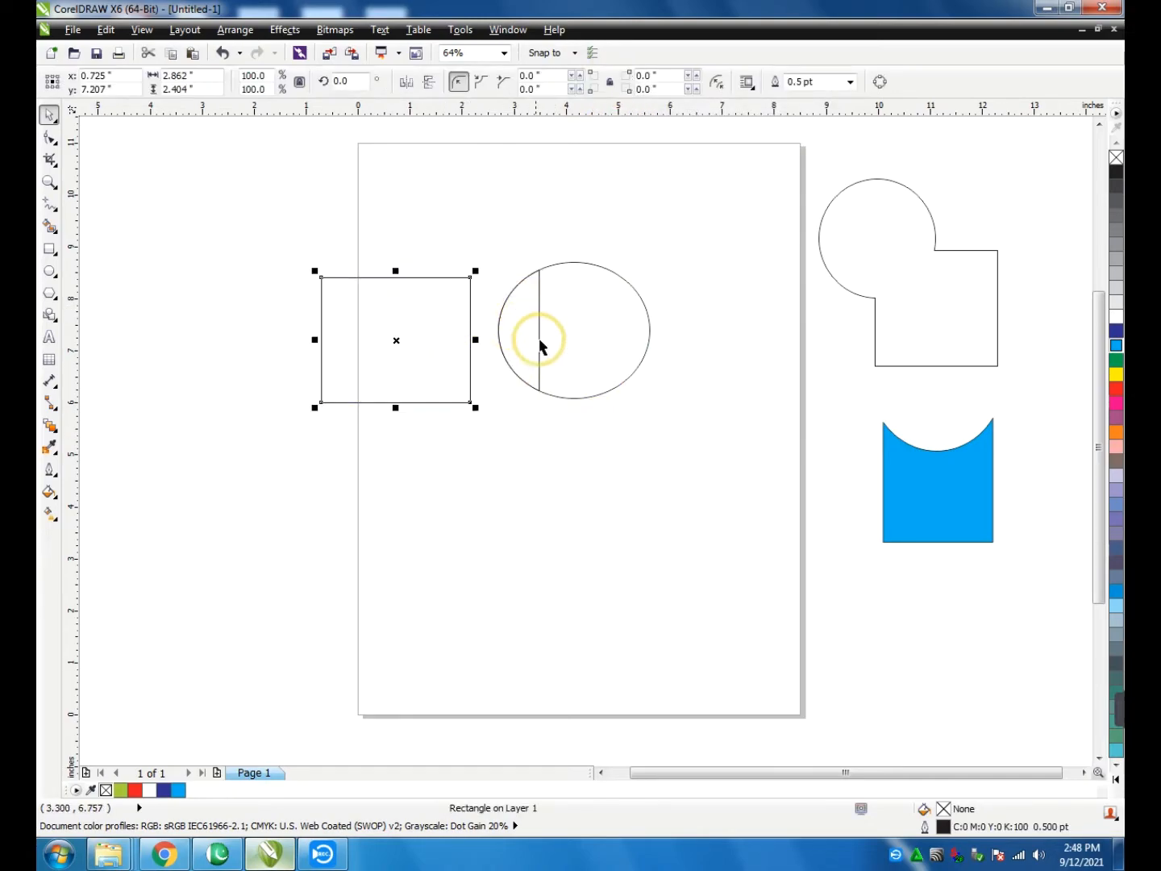
click(525, 321)
drag(525, 321, 718, 323)
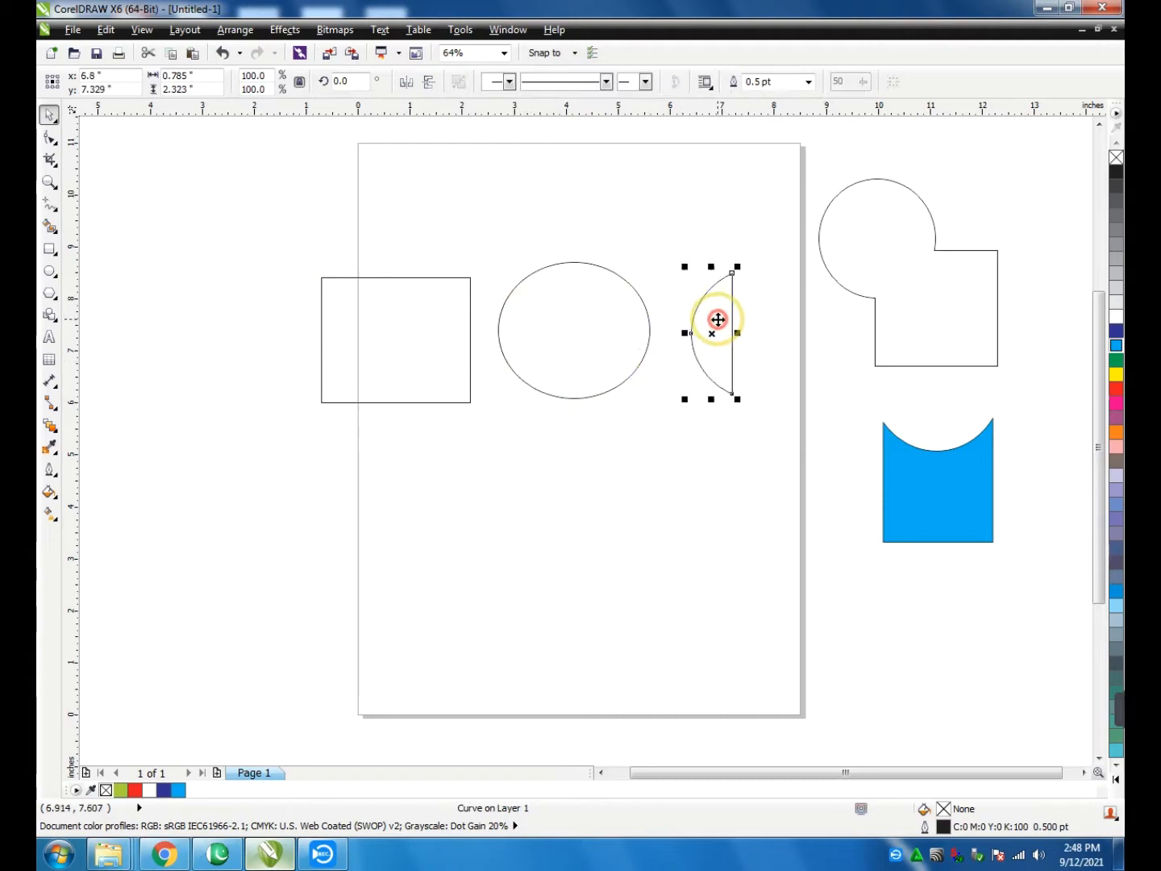
click(699, 430)
Move the ellipse over the rectangle's top edge and select both shapes
click(560, 308)
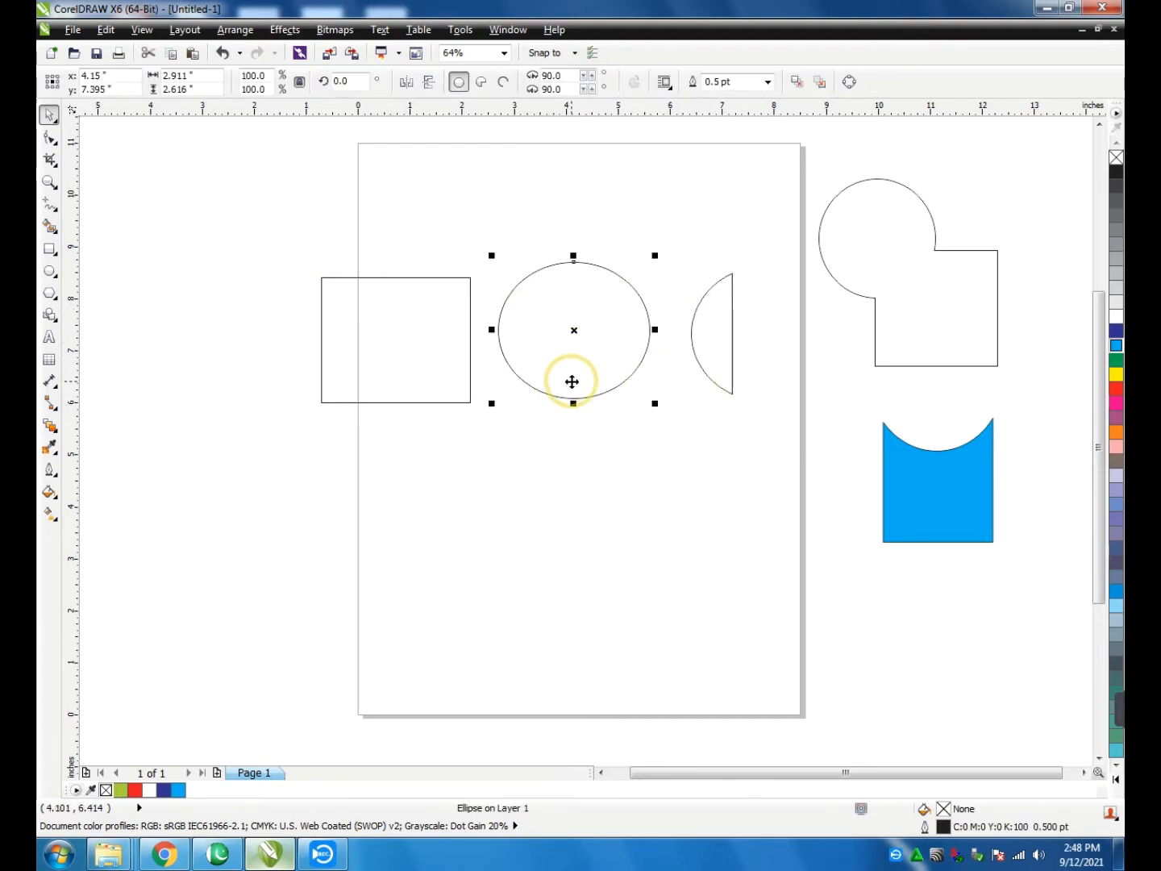
drag(587, 353, 287, 447)
click(553, 232)
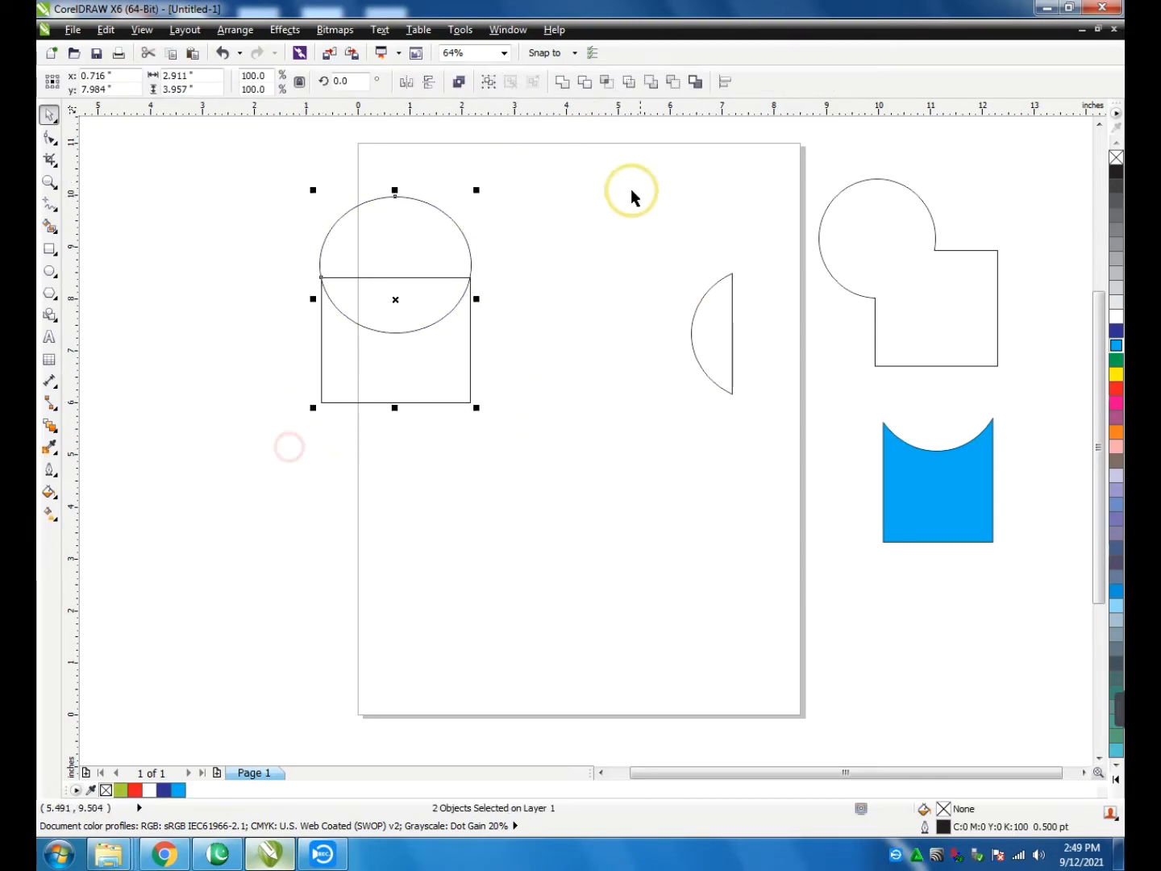
Intersect the ellipse and the rectangle, and separate the rectangle and the resulting half-ellipse from the ellipse
click(606, 81)
click(599, 305)
click(385, 292)
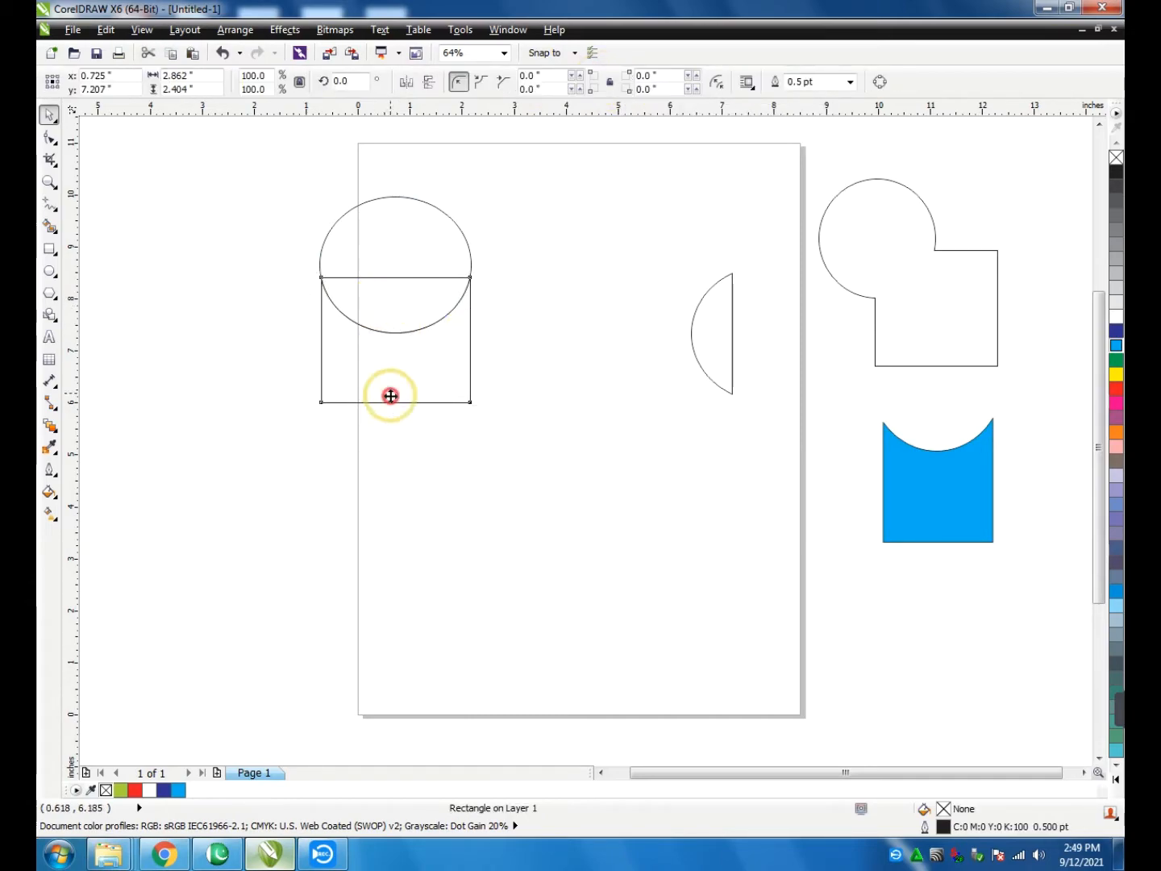
drag(383, 395, 321, 437)
drag(431, 278, 652, 224)
click(505, 379)
Move the ellipse to the middle of the page, overlap it with a duplicate, and intersect the two ellipses
click(457, 302)
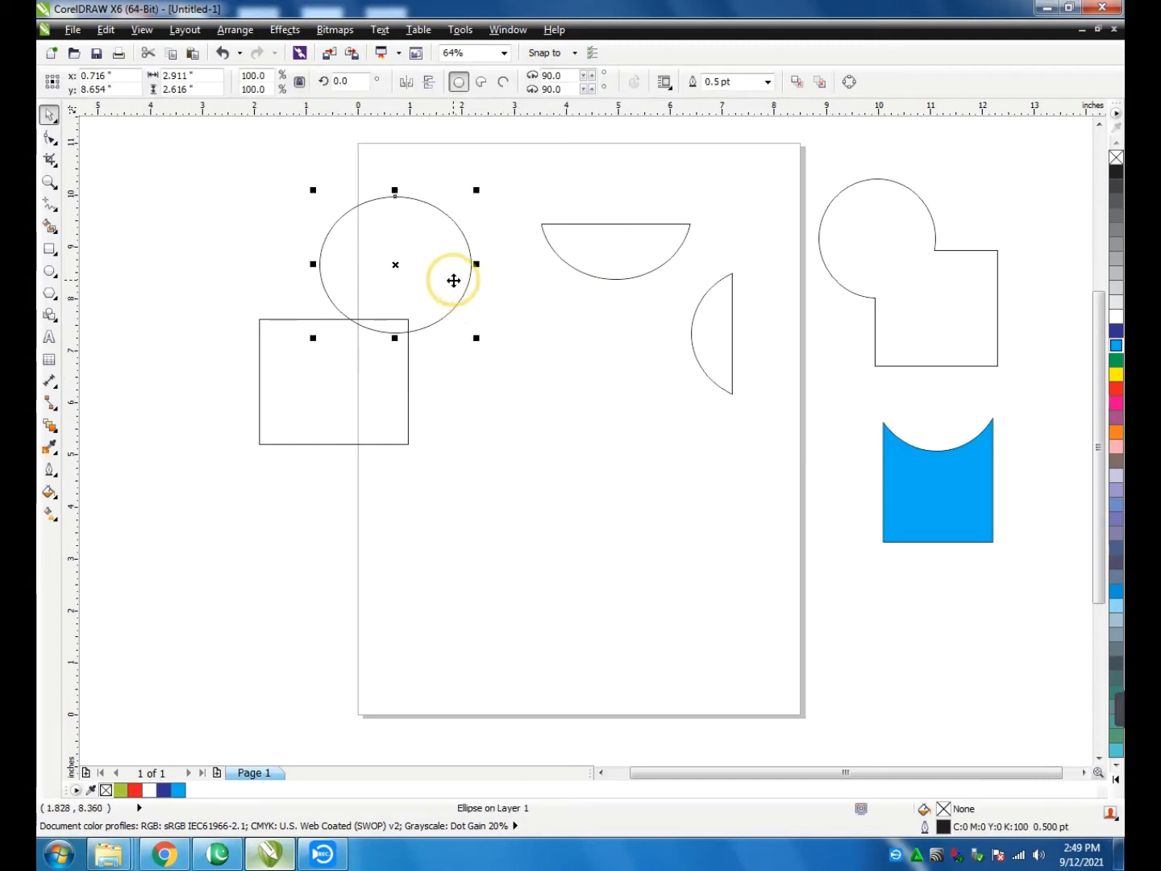
drag(449, 260, 569, 458)
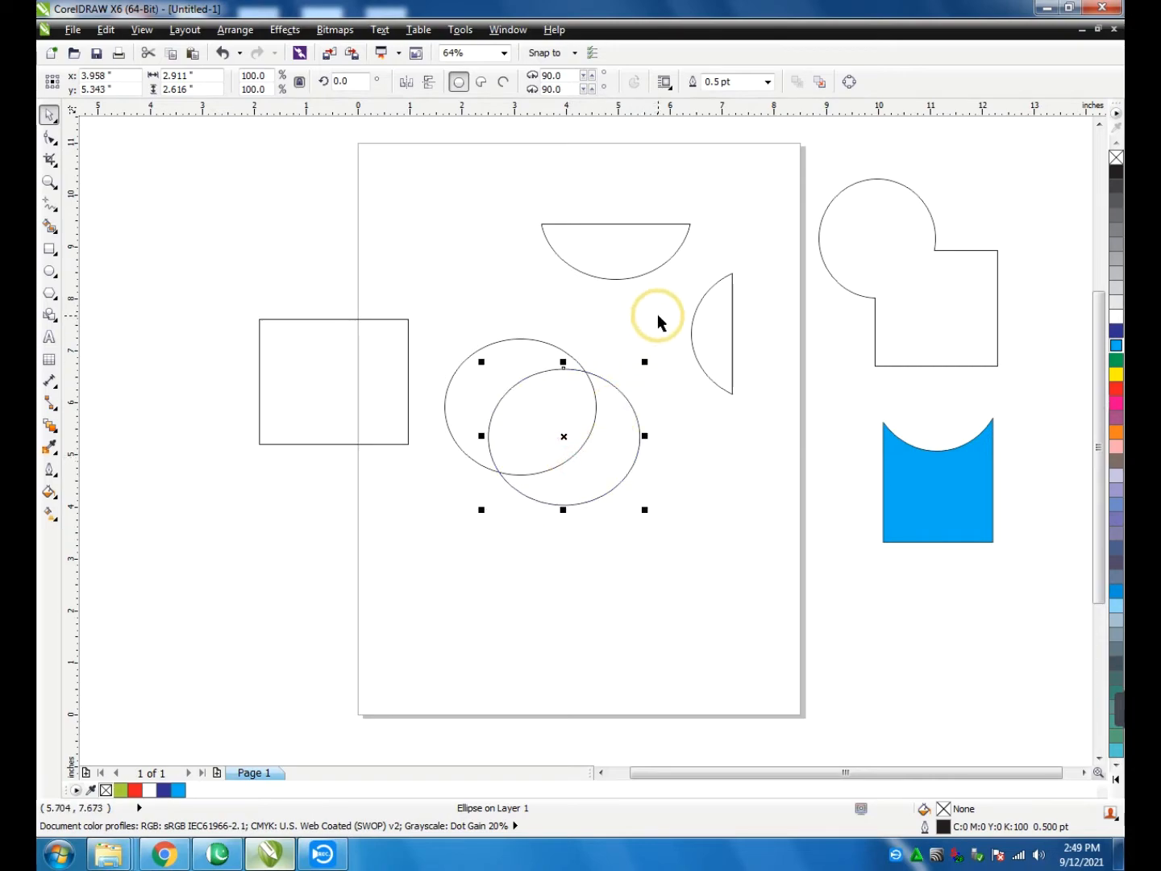
drag(658, 316, 433, 543)
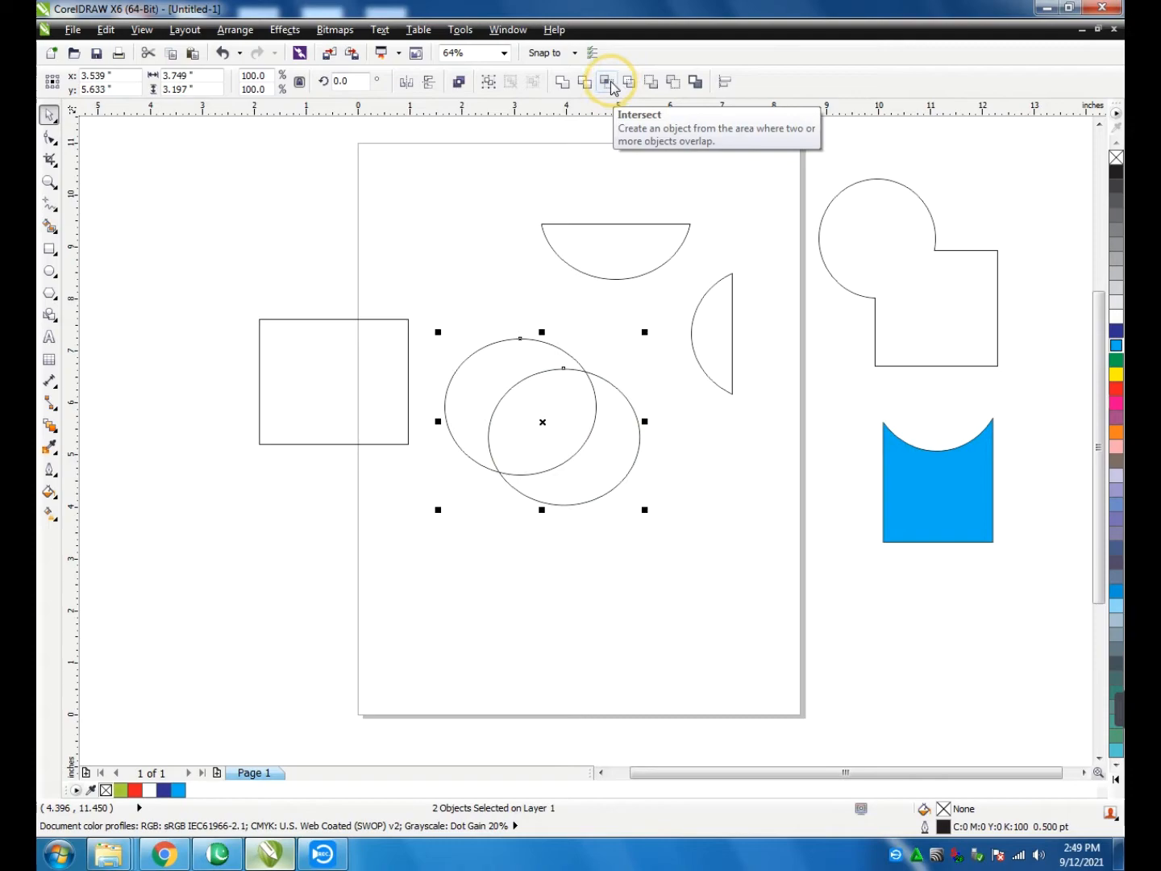
click(608, 87)
click(443, 528)
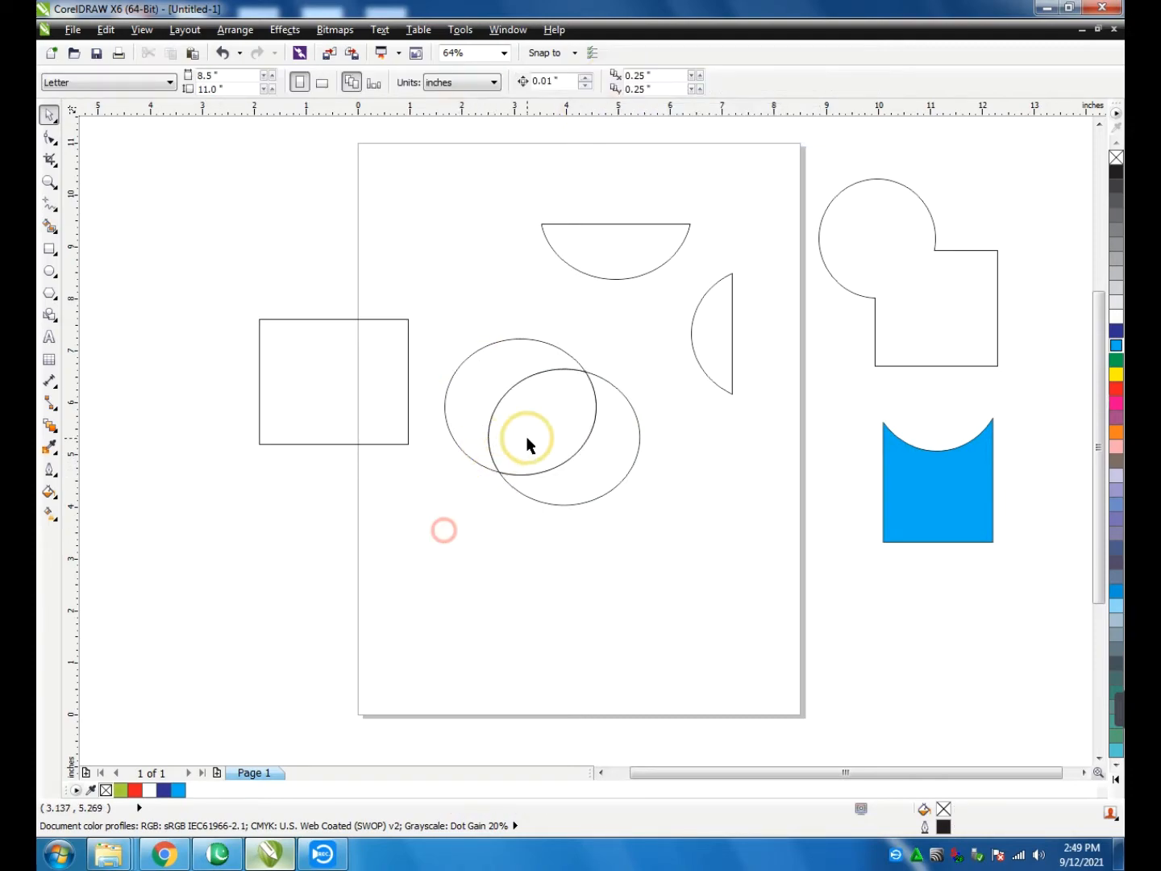
Separate the ellipses and move the lens-shaped intersection to the page's right edge
drag(519, 439, 414, 560)
drag(541, 450, 761, 442)
click(579, 436)
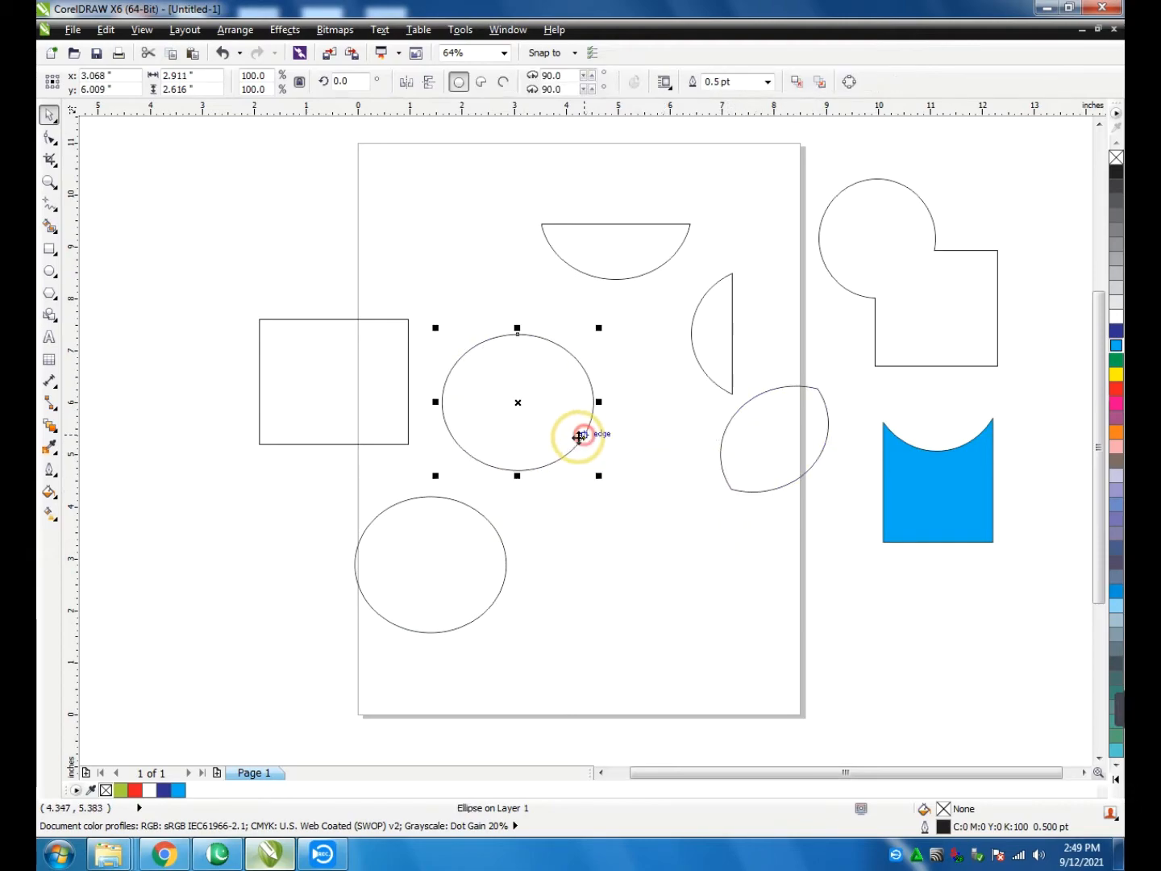
Delete both full ellipses, keeping the lens-shaped intersection
click(423, 494)
drag(450, 554, 464, 566)
key(Delete)
click(512, 430)
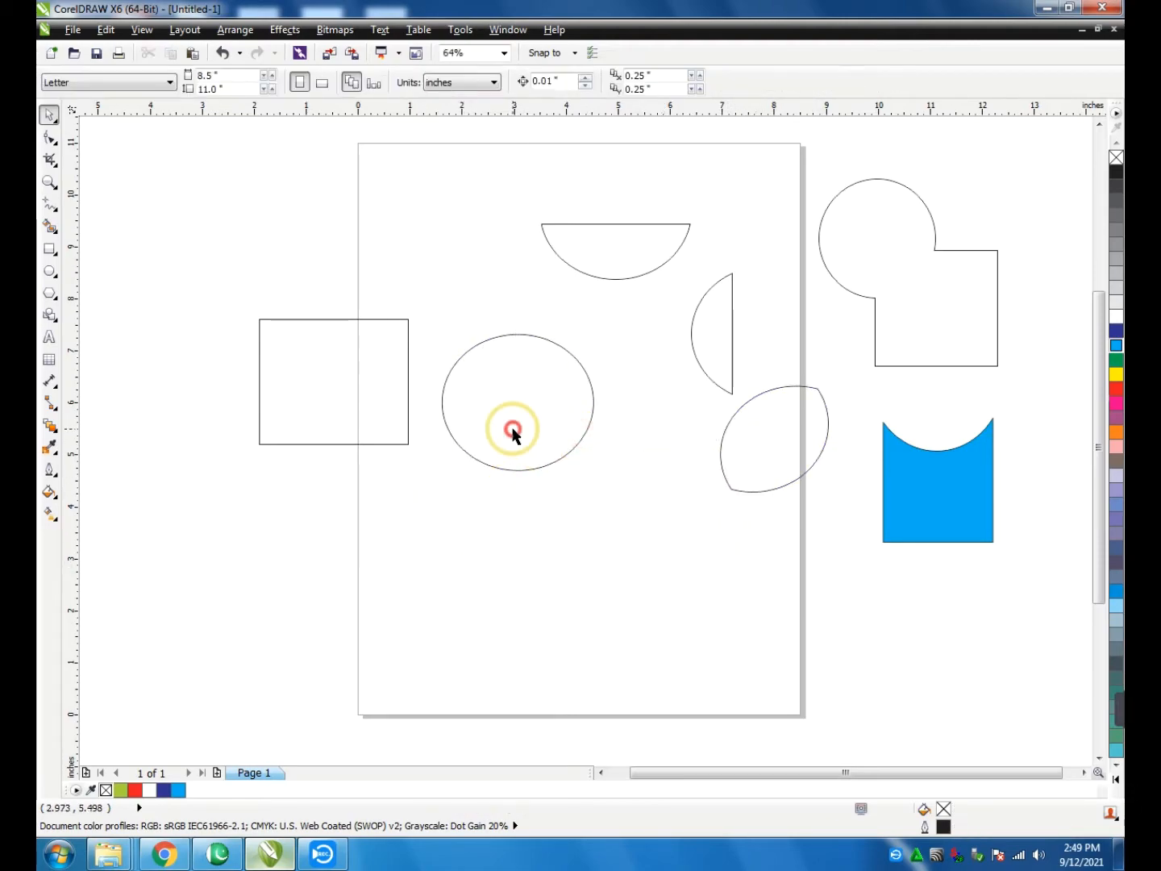
key(Delete)
Overlap the rectangle with a duplicate offset down and right, and intersect the two rectangles
drag(332, 375, 539, 436)
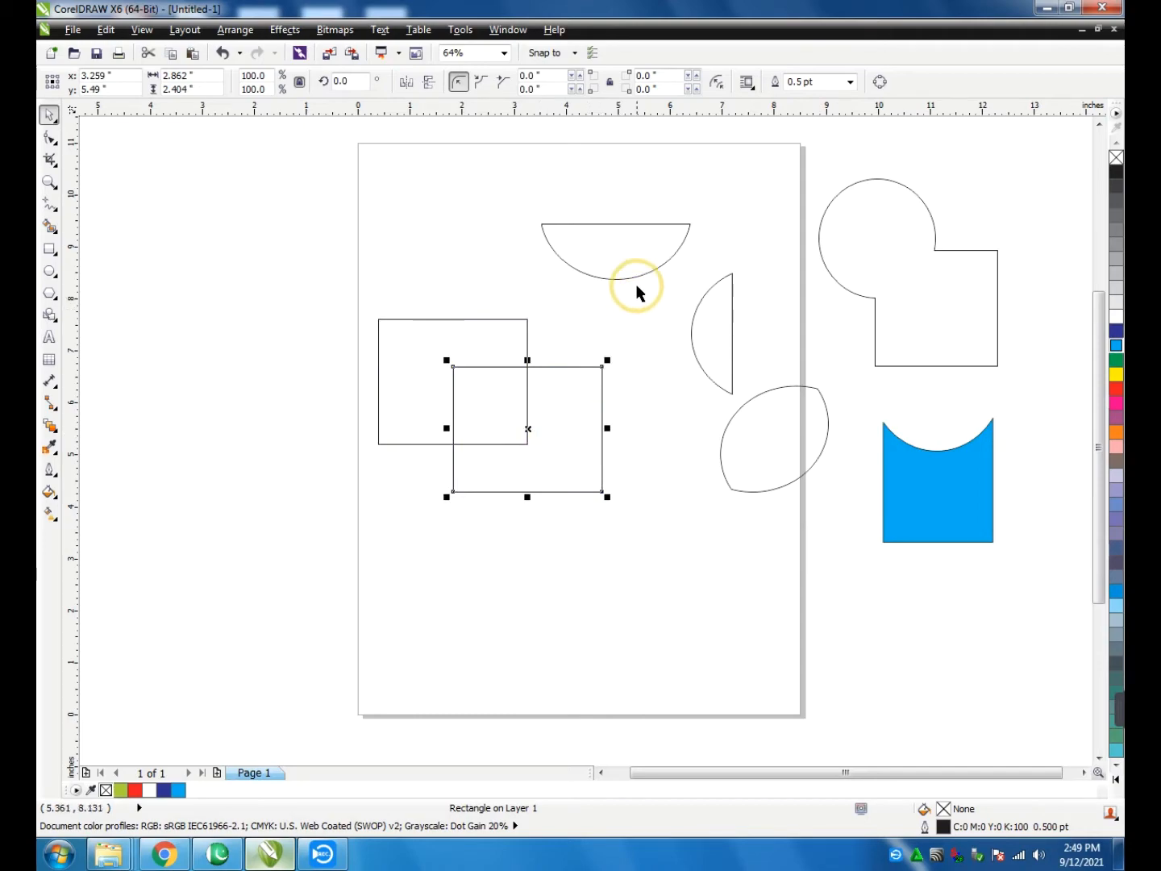
drag(636, 285, 314, 541)
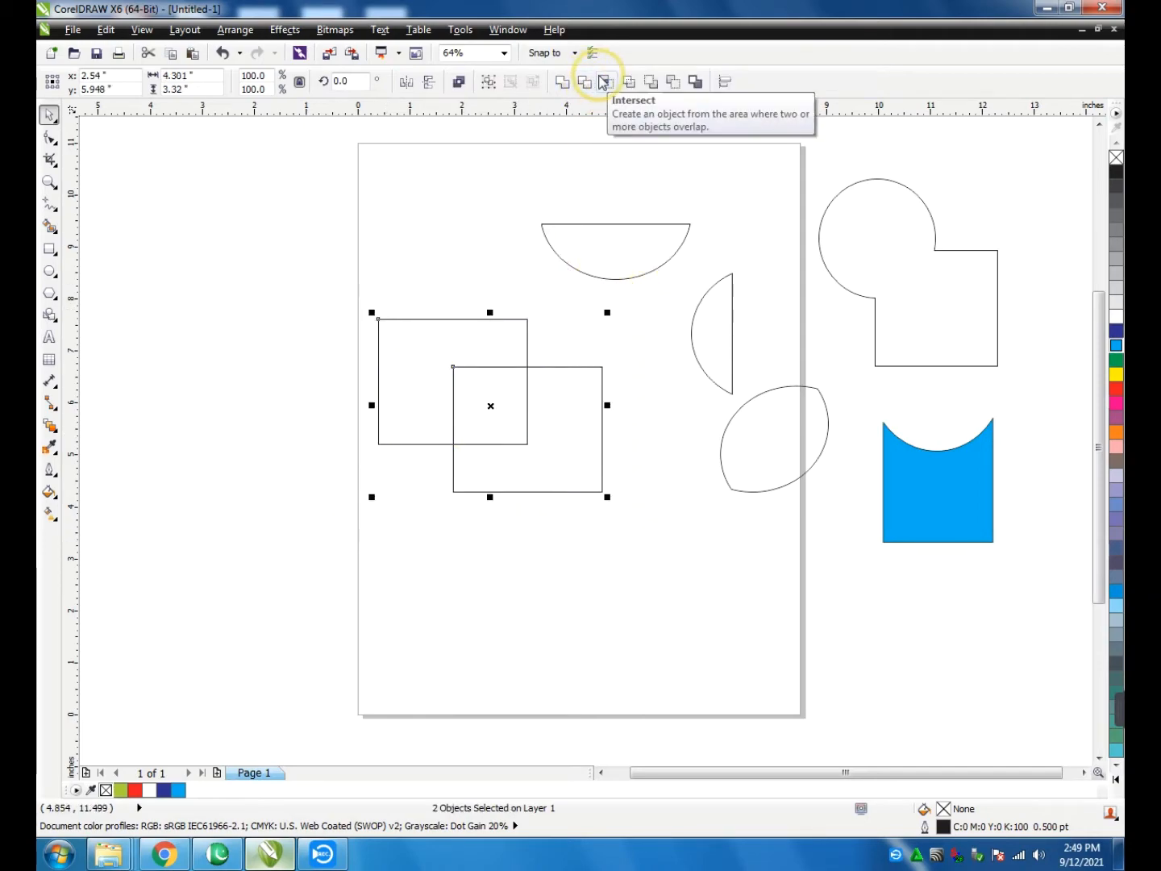
click(603, 82)
click(348, 272)
Move the duplicate rectangle to the lower left and the small intersection piece to the lower right of the remaining rectangle
click(492, 425)
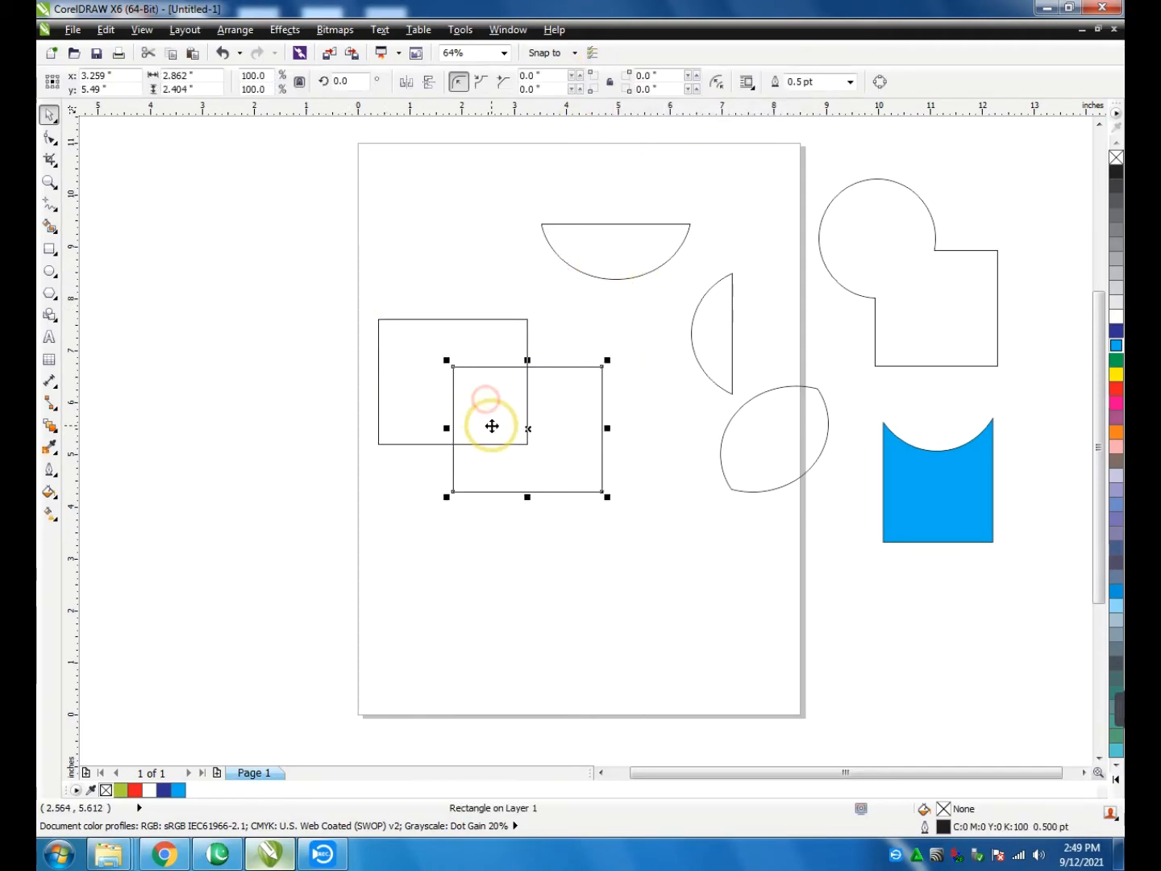
click(476, 391)
click(563, 316)
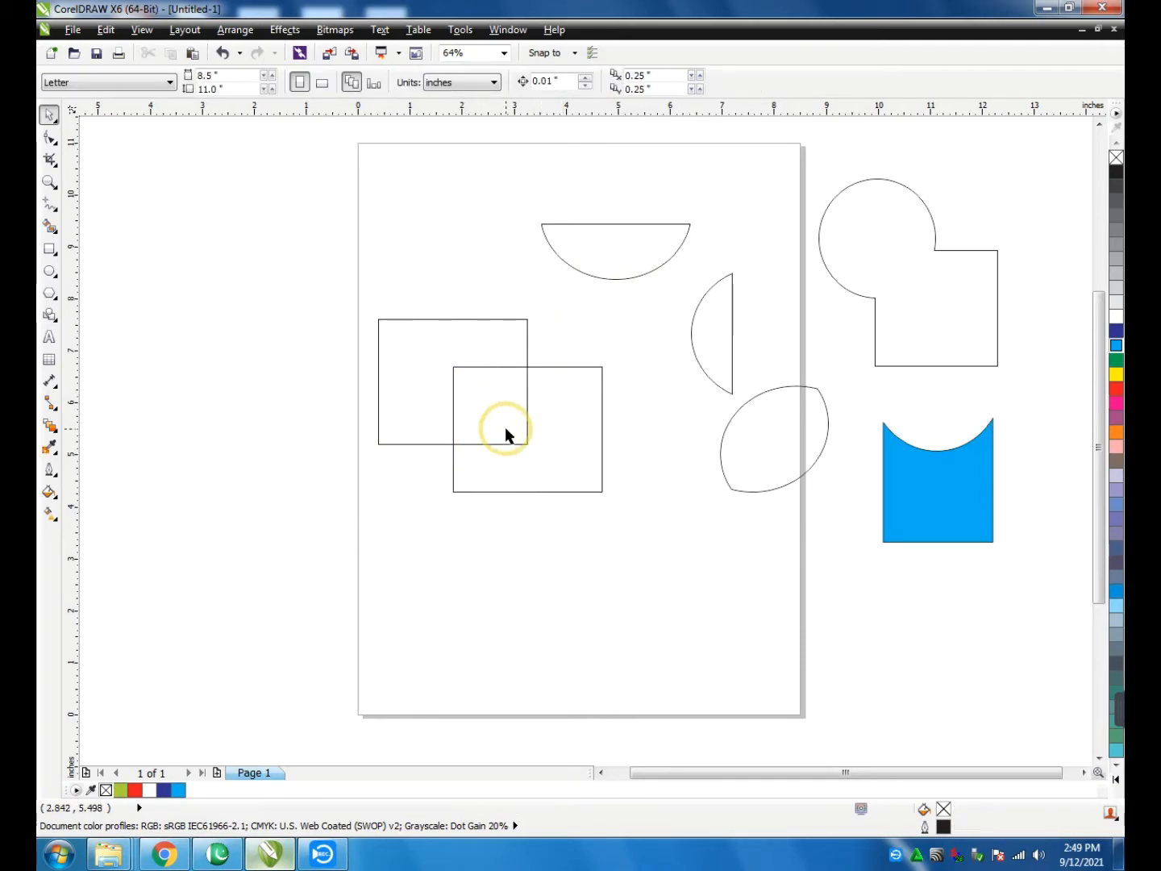
drag(505, 433, 259, 524)
drag(479, 412, 597, 566)
Move the lower rectangle over the other rectangle's lower-left corner and intersect the two
drag(303, 521, 401, 443)
drag(563, 292, 206, 547)
click(607, 83)
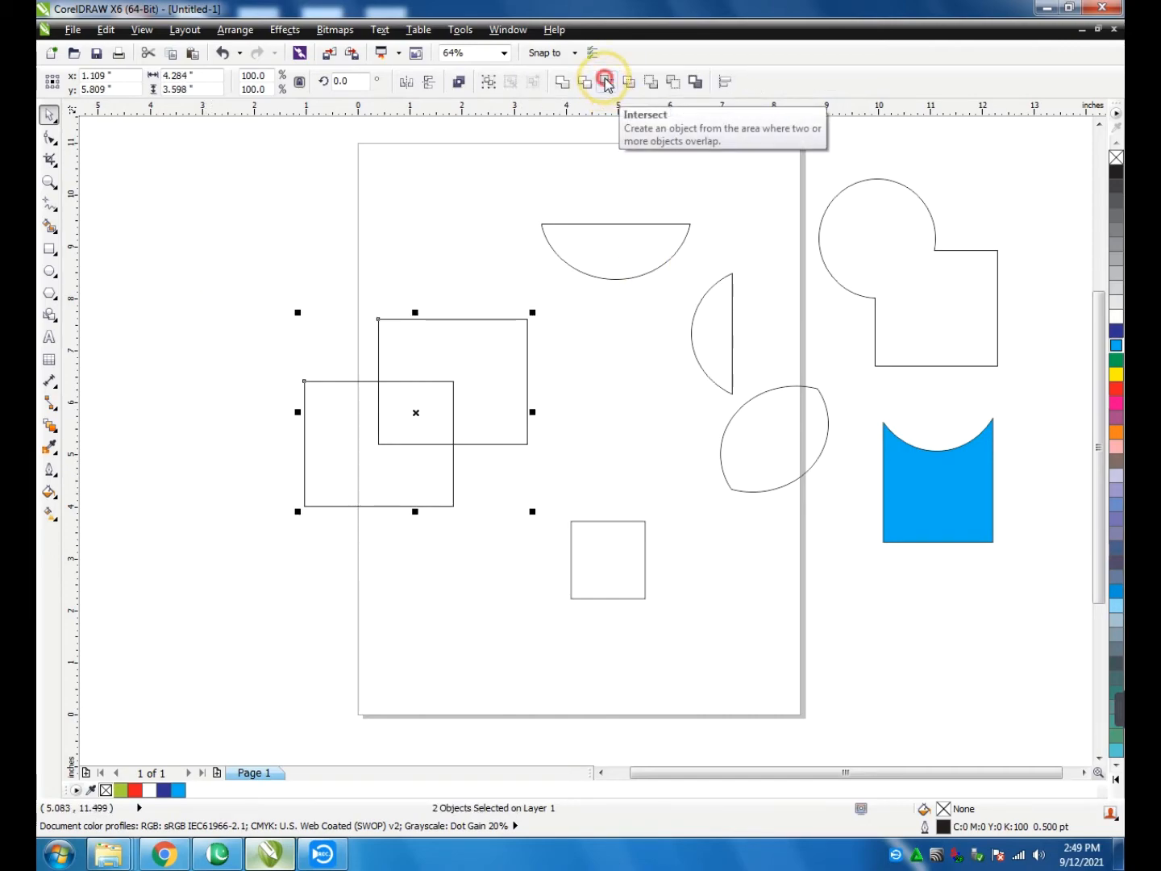
Move the new intersection rectangle out of the overlap and place it above the earlier small intersection piece
drag(417, 411, 272, 274)
click(240, 487)
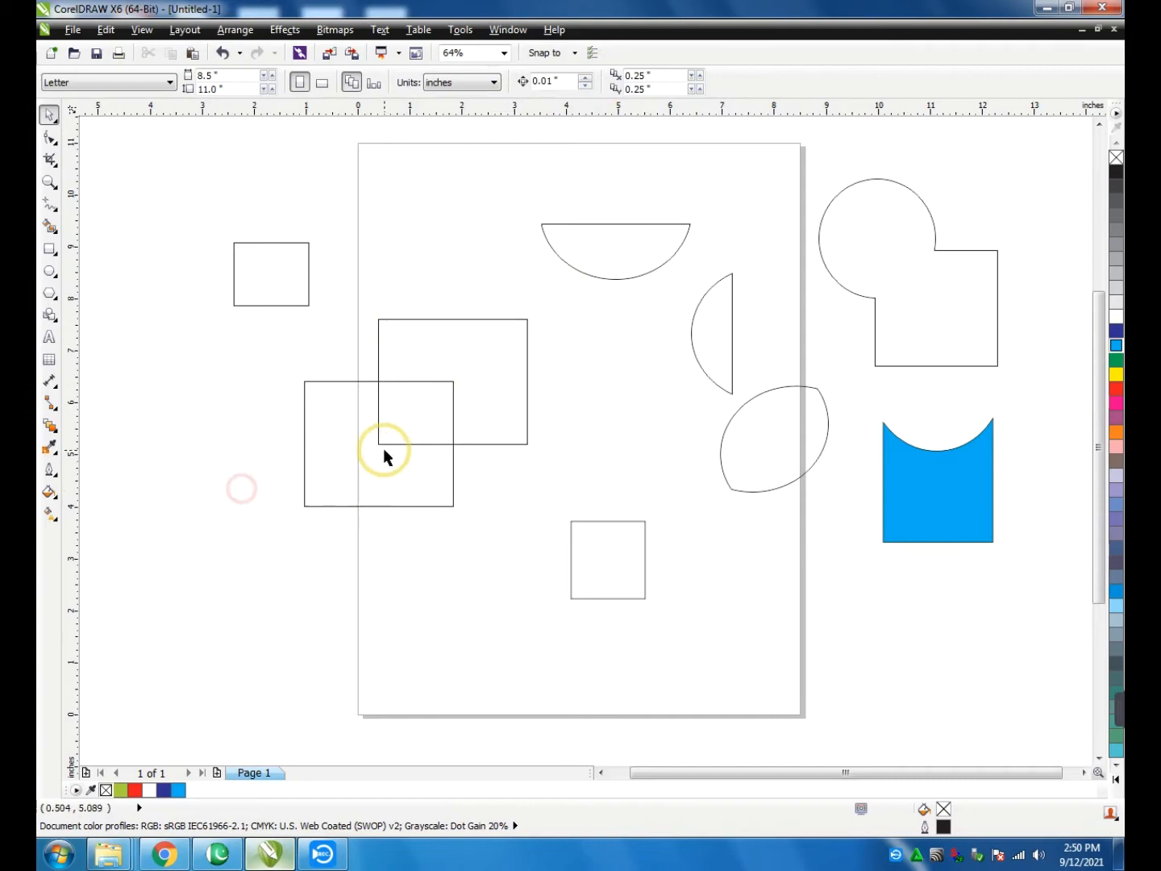
click(424, 414)
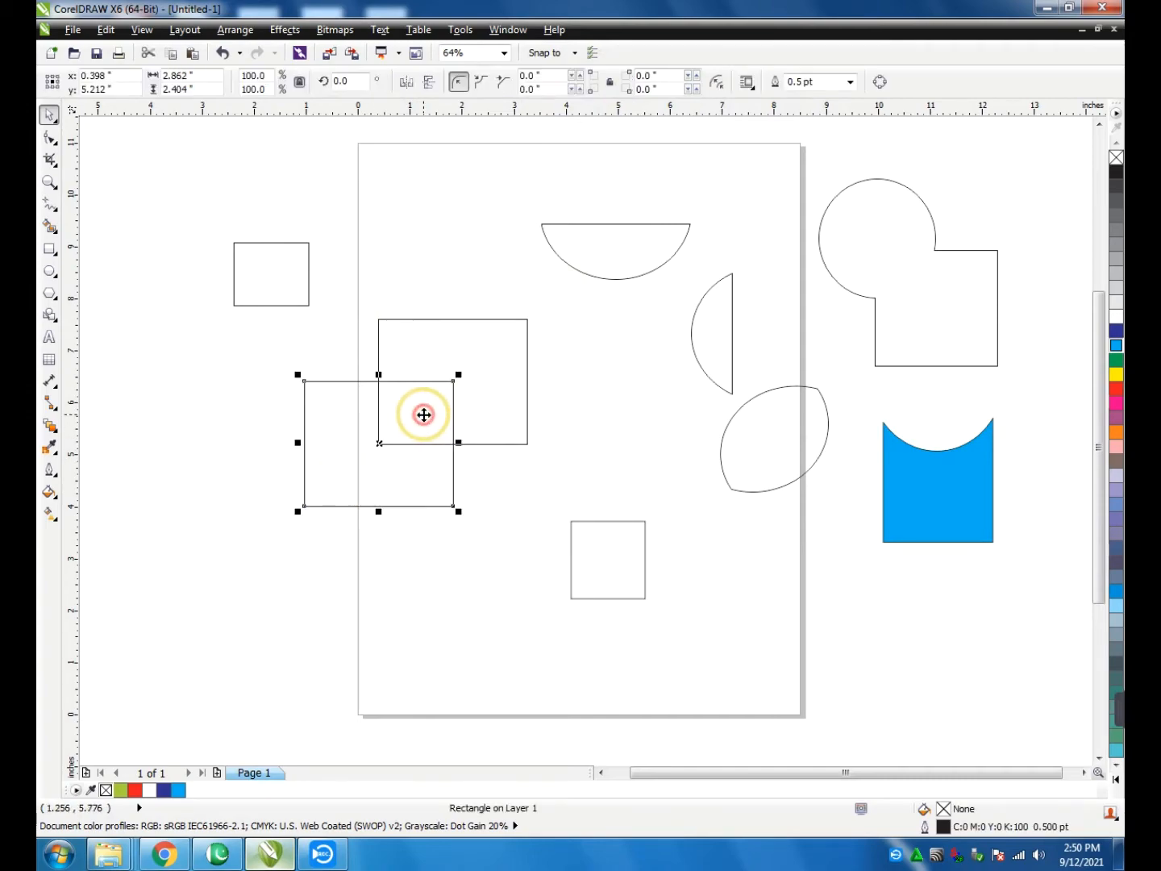
drag(556, 299, 286, 528)
click(319, 253)
drag(282, 304, 626, 490)
Select the two overlapping rectangles and apply Simplify to them
click(548, 321)
drag(537, 290, 271, 553)
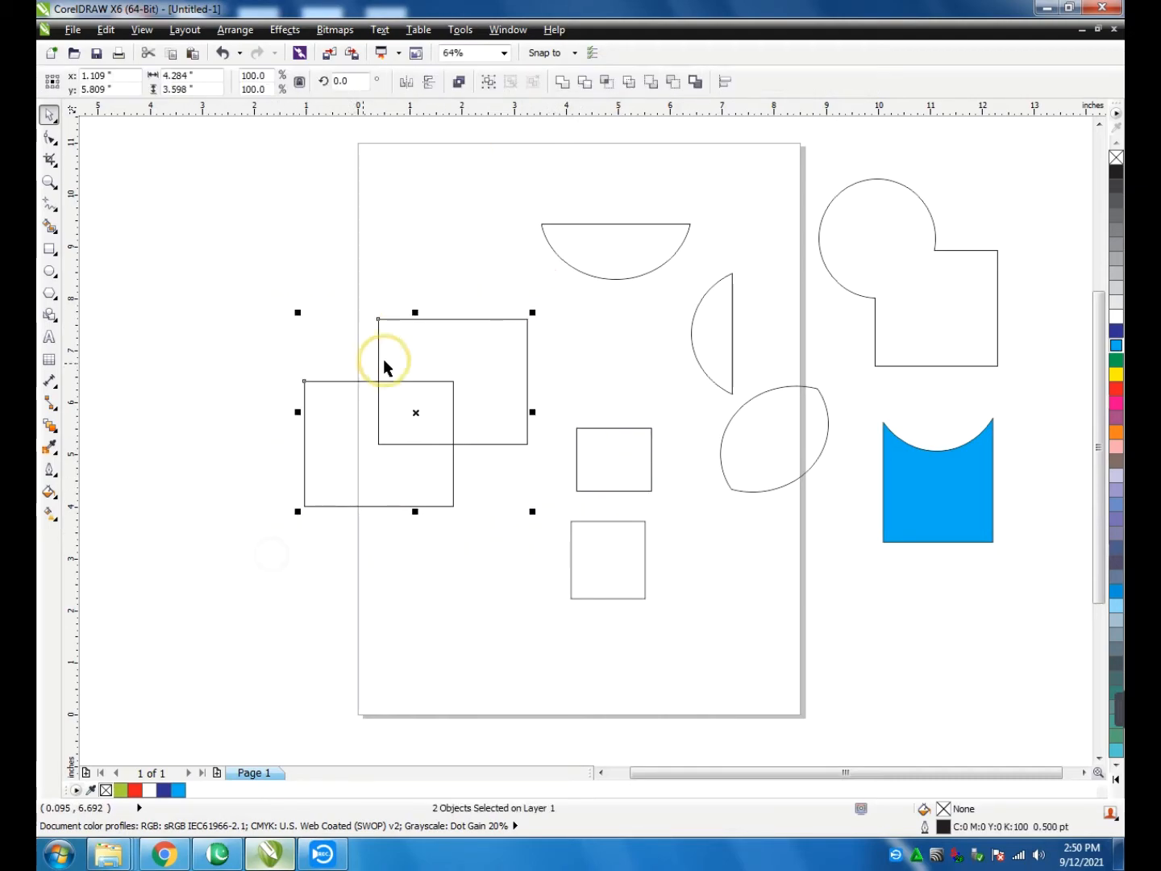
click(630, 84)
click(343, 219)
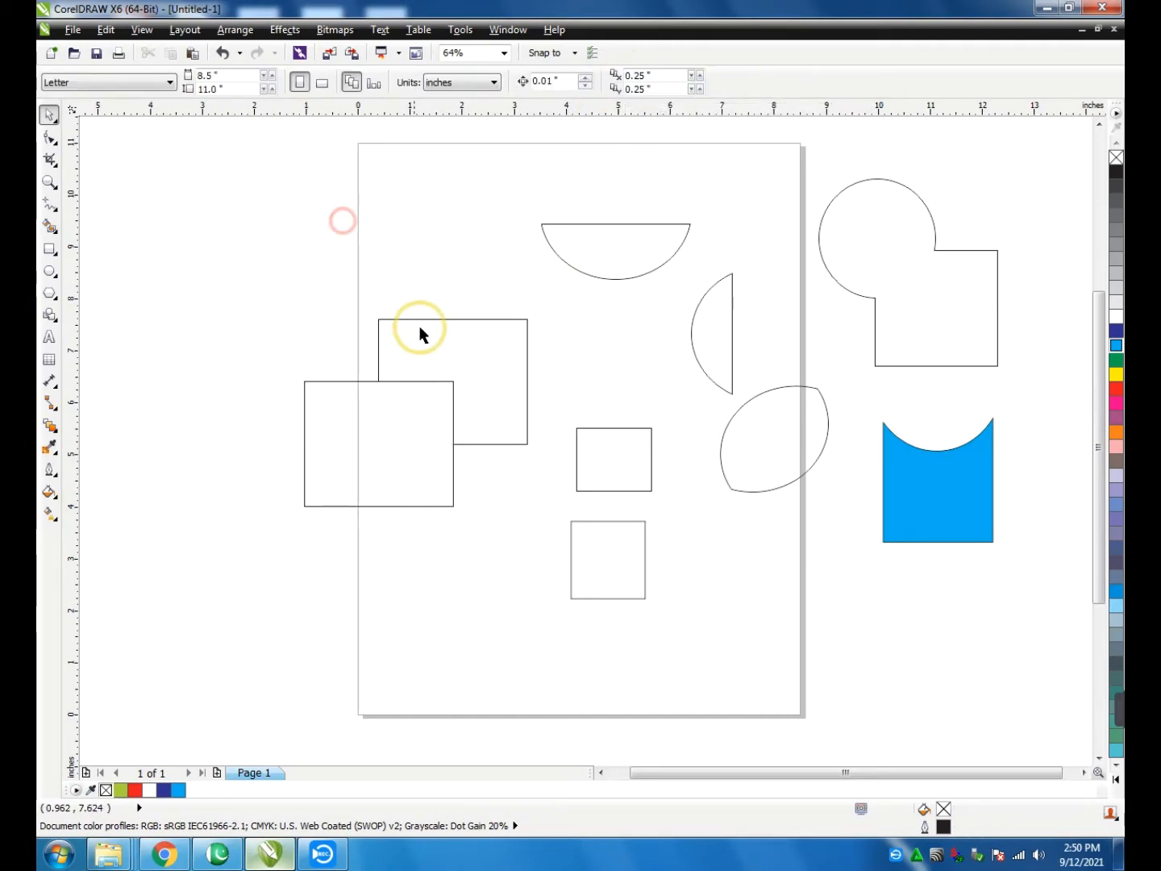
Separate the simplified shapes by moving the L-shaped piece up and the full rectangle to the left
drag(421, 322, 447, 250)
drag(412, 244, 409, 242)
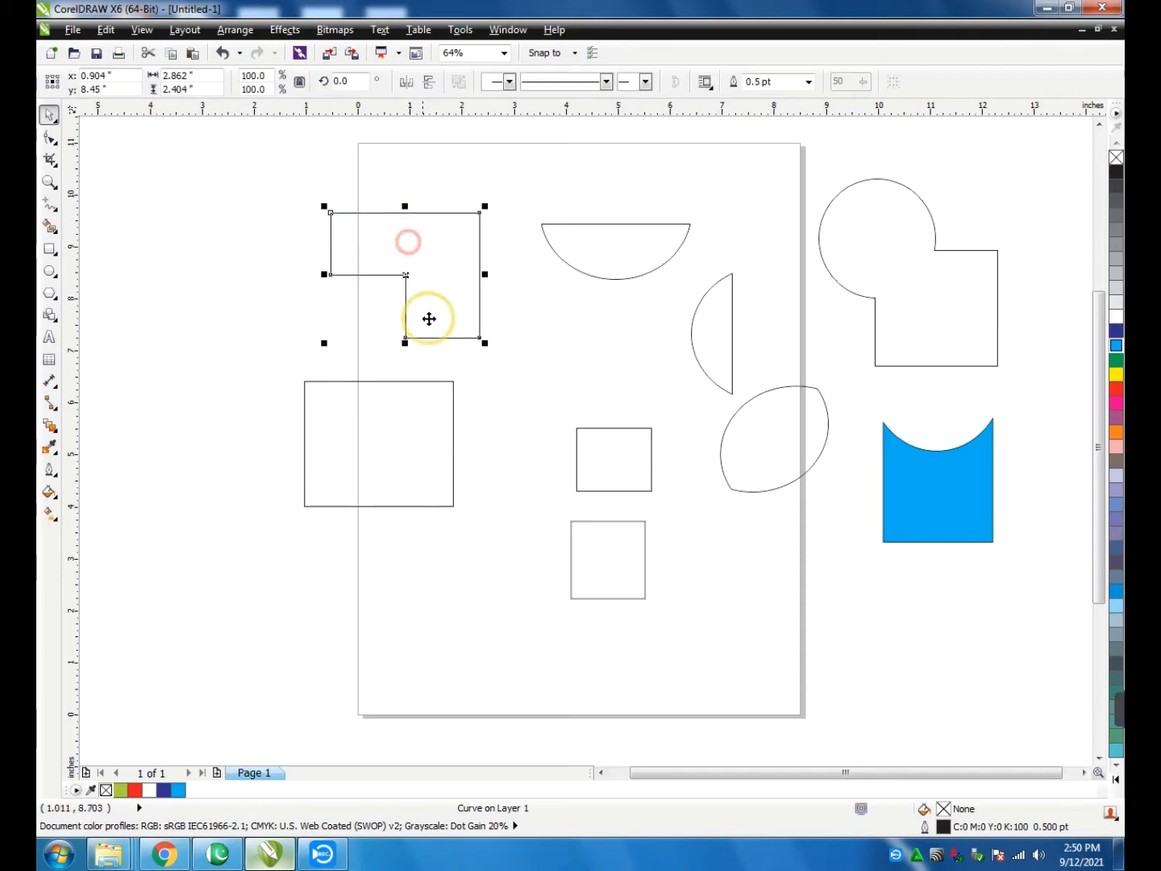
drag(396, 444, 300, 411)
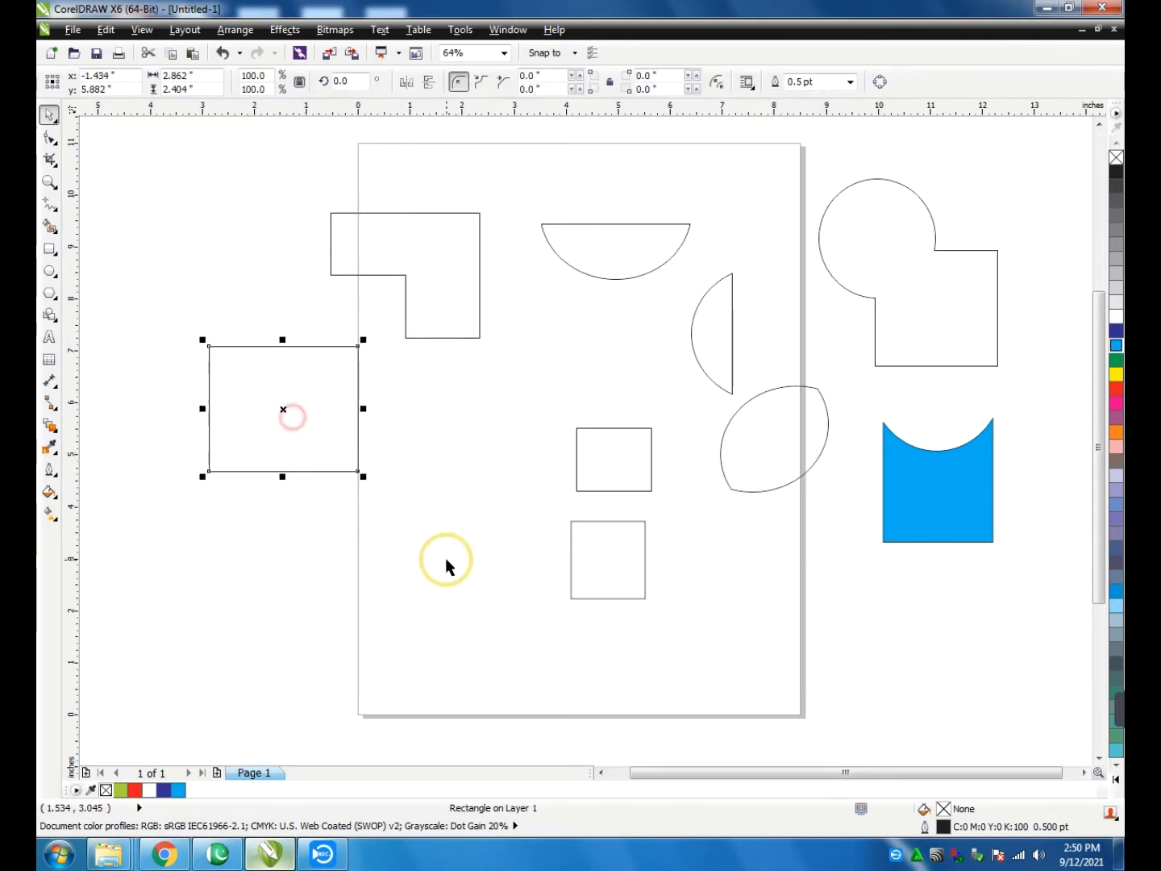
click(423, 549)
Place the horizontal half-ellipse against the left rectangle's bottom edge, nudging it down until its flat side meets the edge, and select both
drag(593, 247, 280, 486)
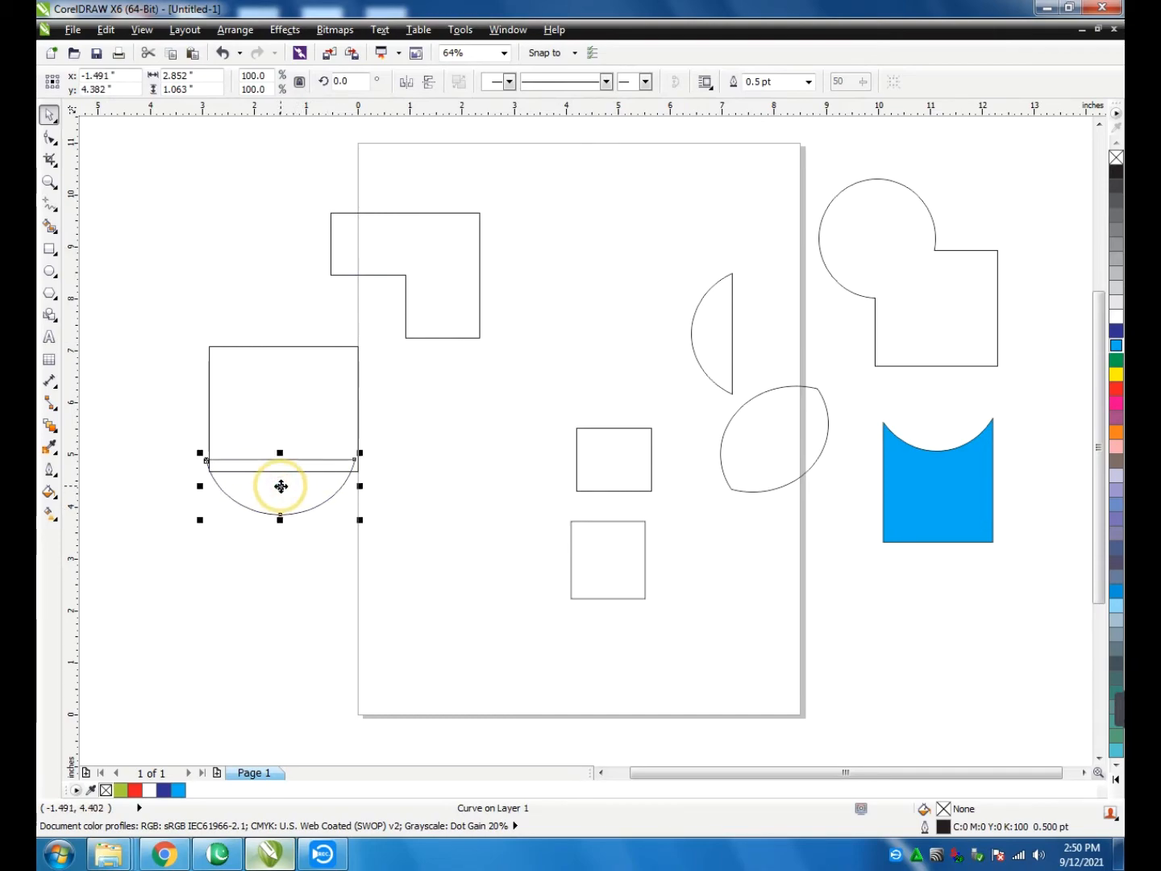
key(Down)
key(Down)
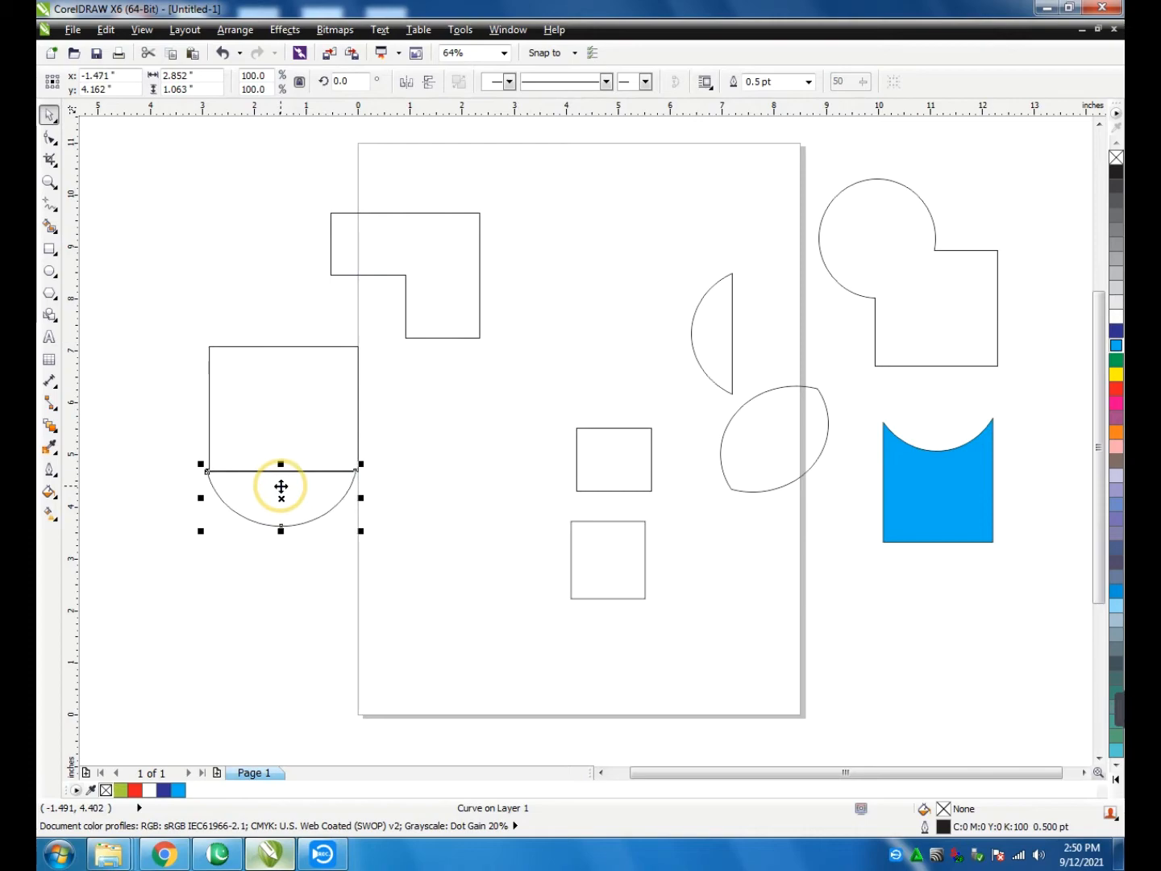
drag(404, 611, 318, 521)
drag(185, 327, 185, 327)
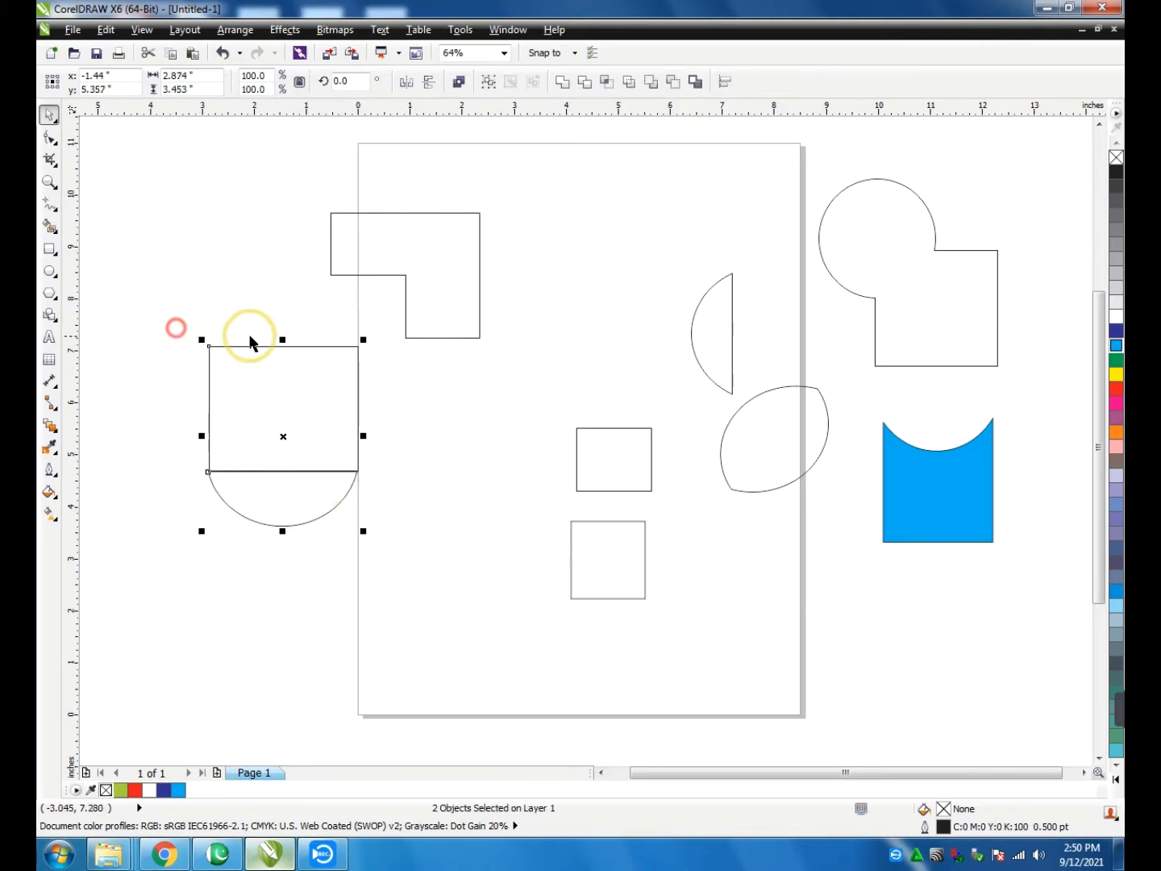
click(418, 495)
Move the rectangle and the half-ellipse apart, leaving the half-ellipse below the rectangle
drag(265, 393, 300, 347)
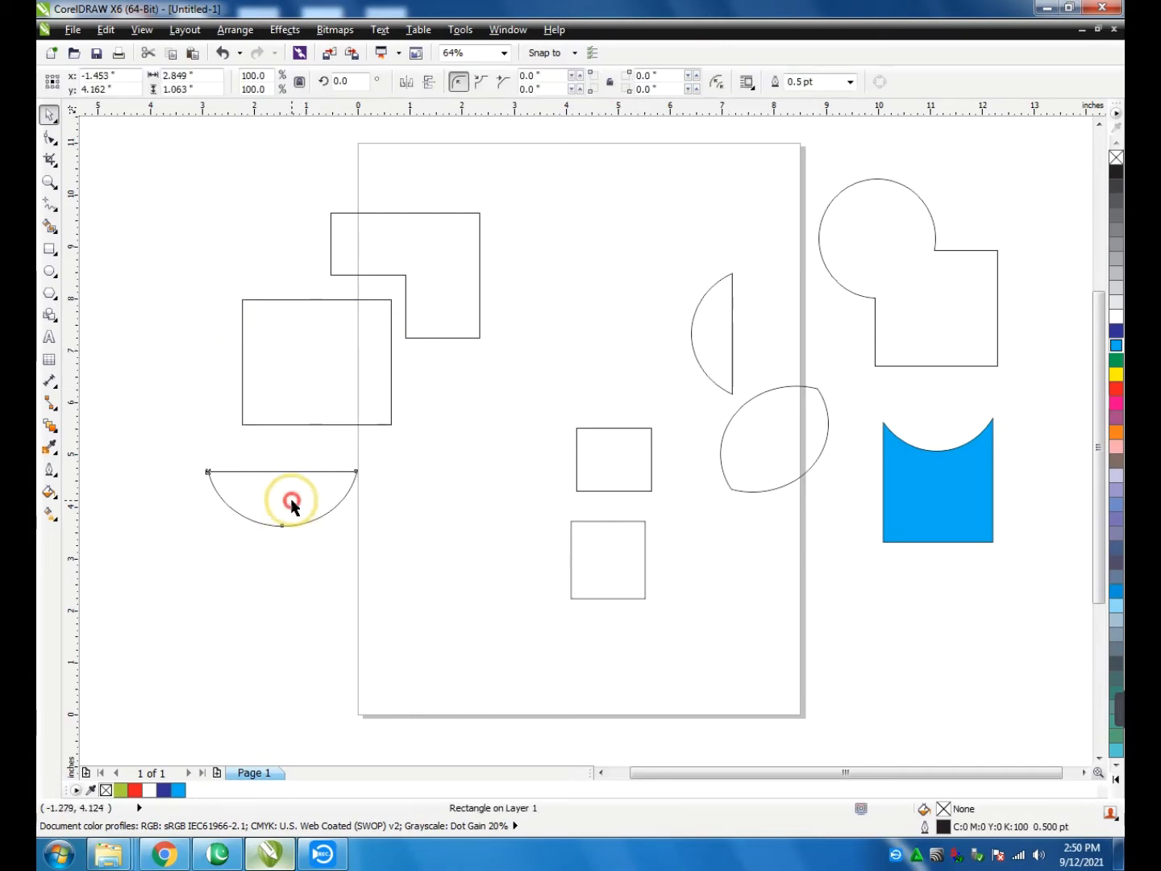
drag(291, 504, 327, 556)
click(330, 344)
drag(330, 345, 295, 399)
click(355, 579)
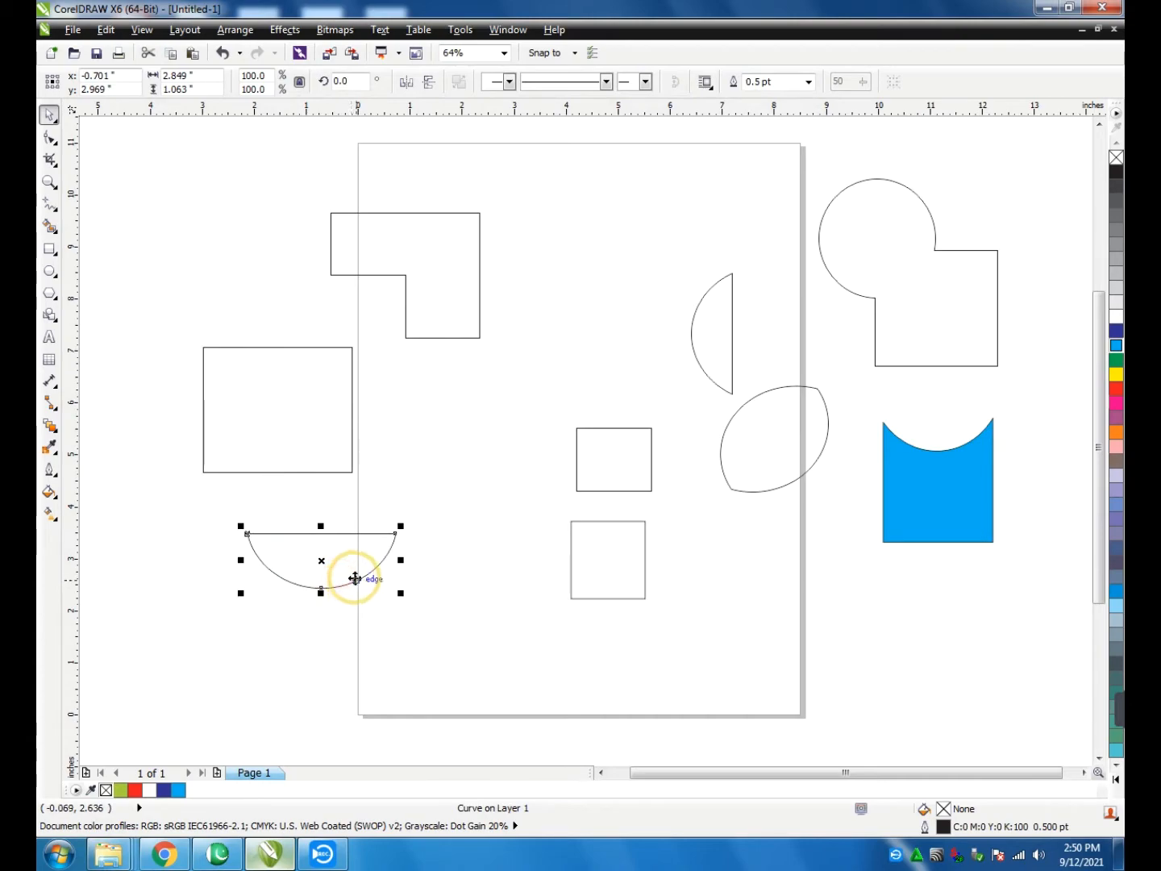
Rotate the half-ellipse by 32.8° and move it over the rectangle's lower-right corner
drag(354, 578, 380, 540)
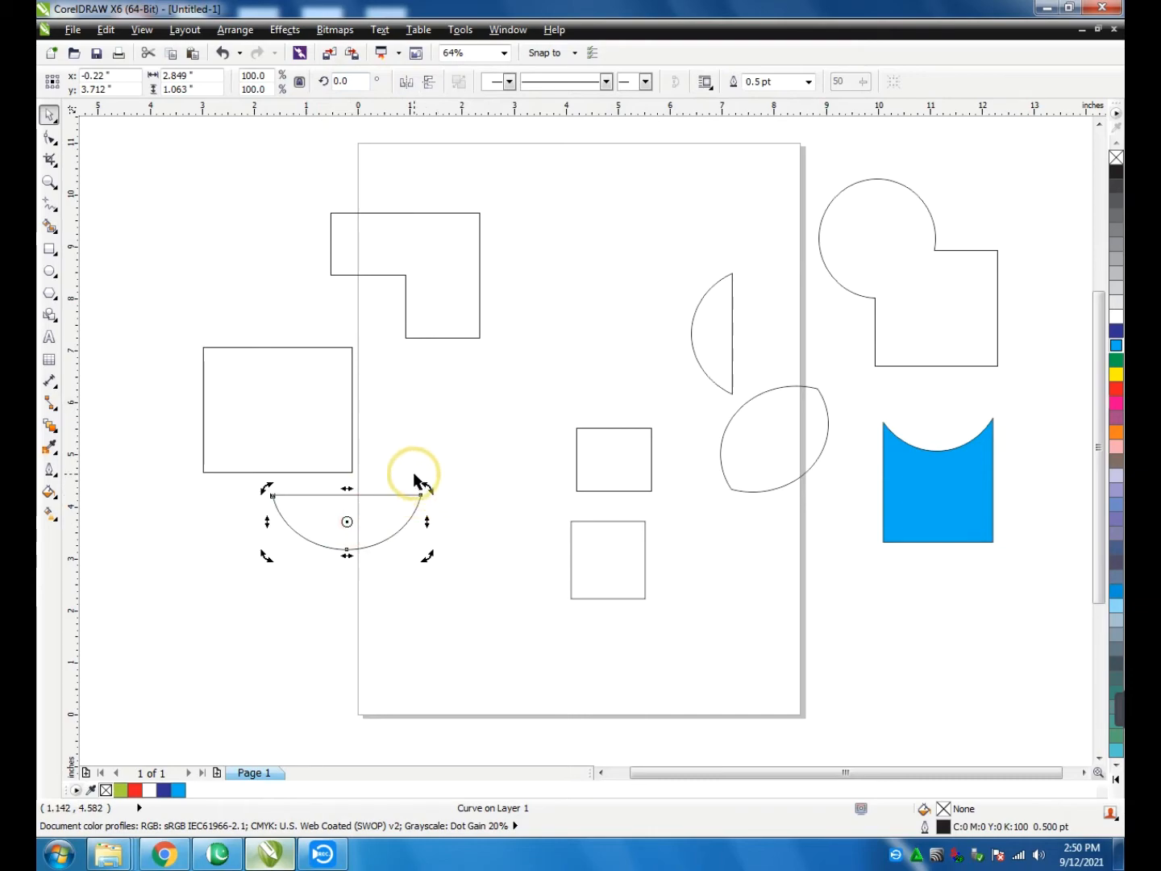
drag(430, 488, 396, 440)
click(371, 533)
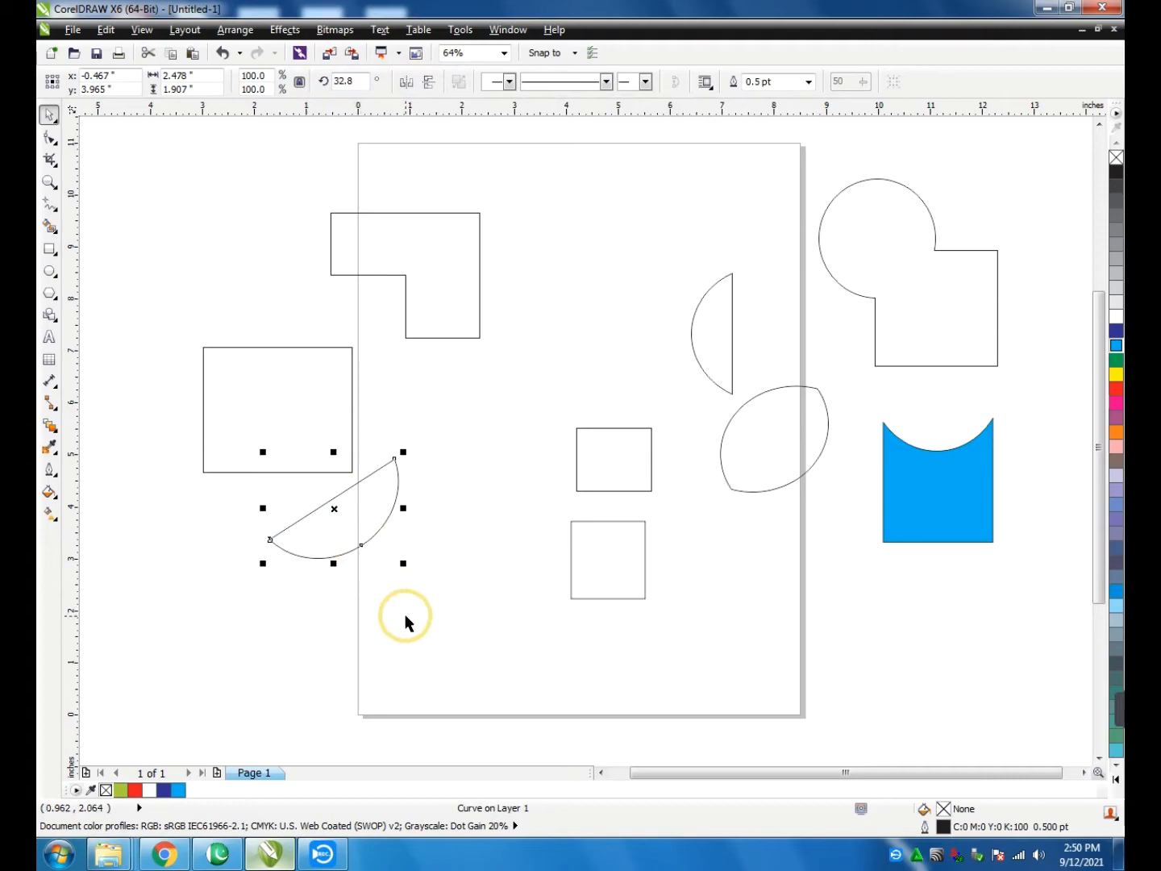
click(370, 587)
drag(331, 523, 329, 464)
Select the rectangle with the rotated half-ellipse and apply Simplify to them
drag(434, 556, 121, 331)
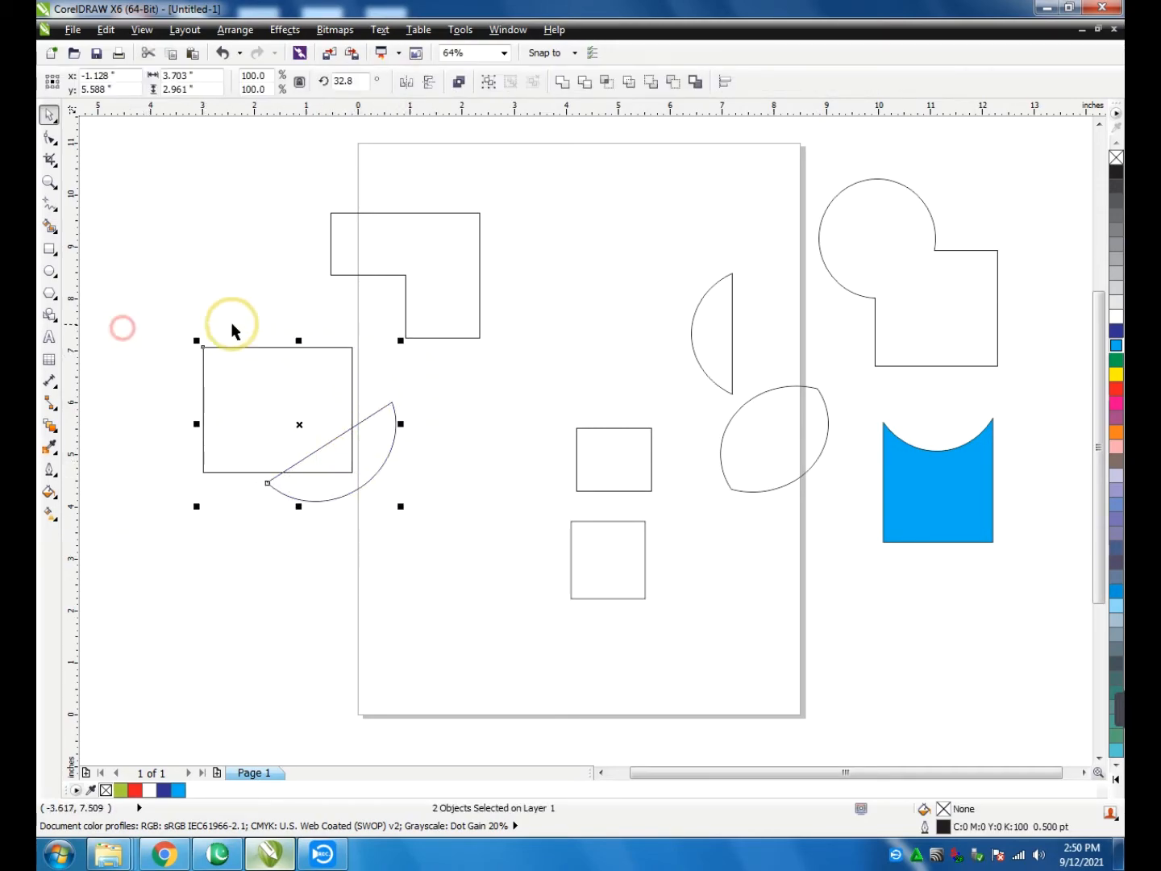
click(629, 83)
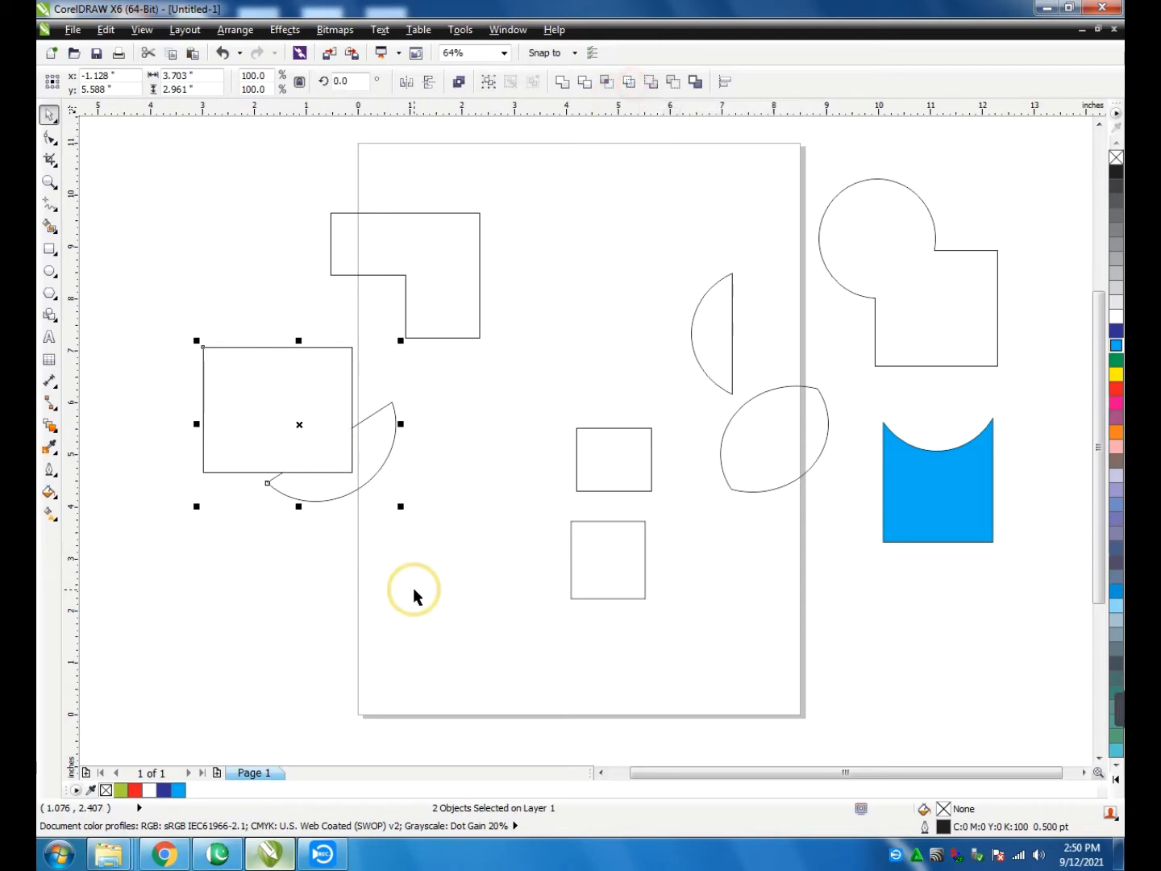
click(373, 580)
Pull the rectangle off the notched half-ellipse and move the half-ellipse to the rectangle's right
drag(288, 441, 239, 350)
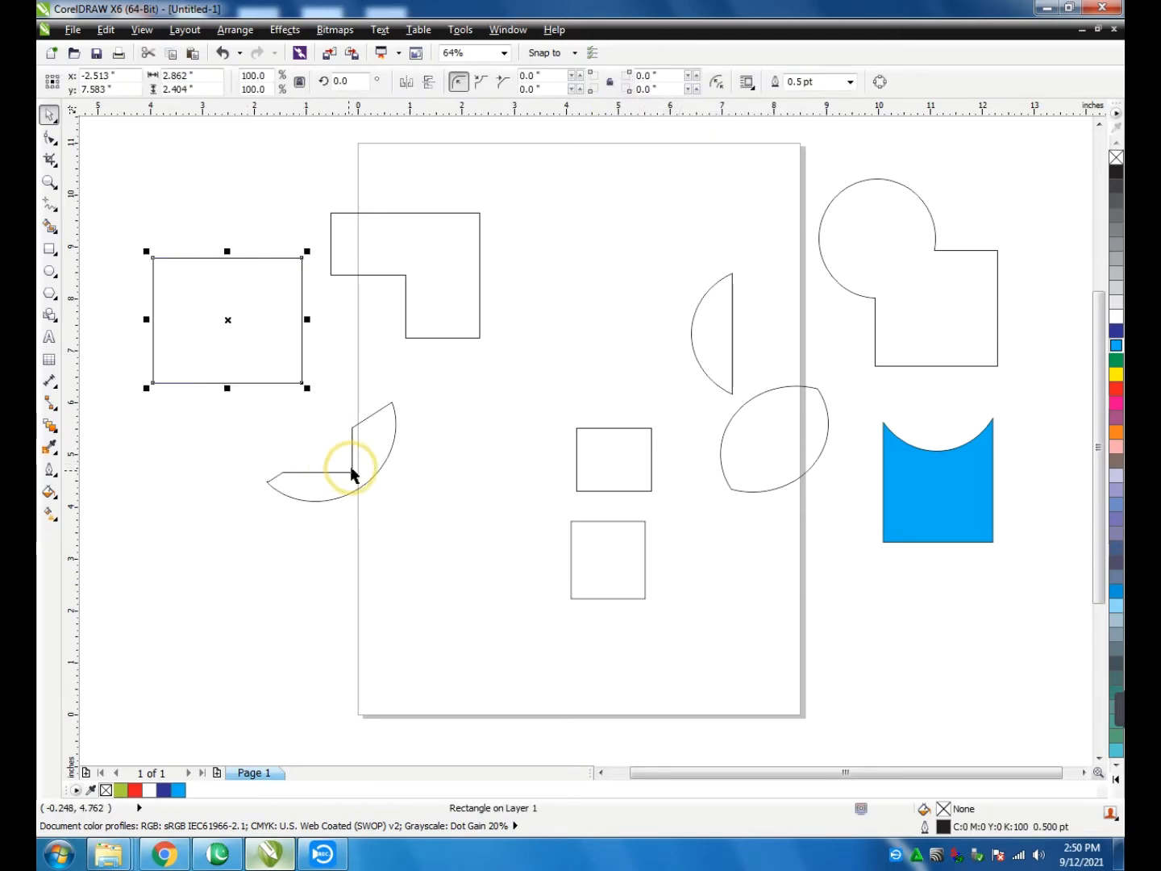
drag(351, 474, 508, 417)
drag(210, 328, 332, 373)
click(423, 329)
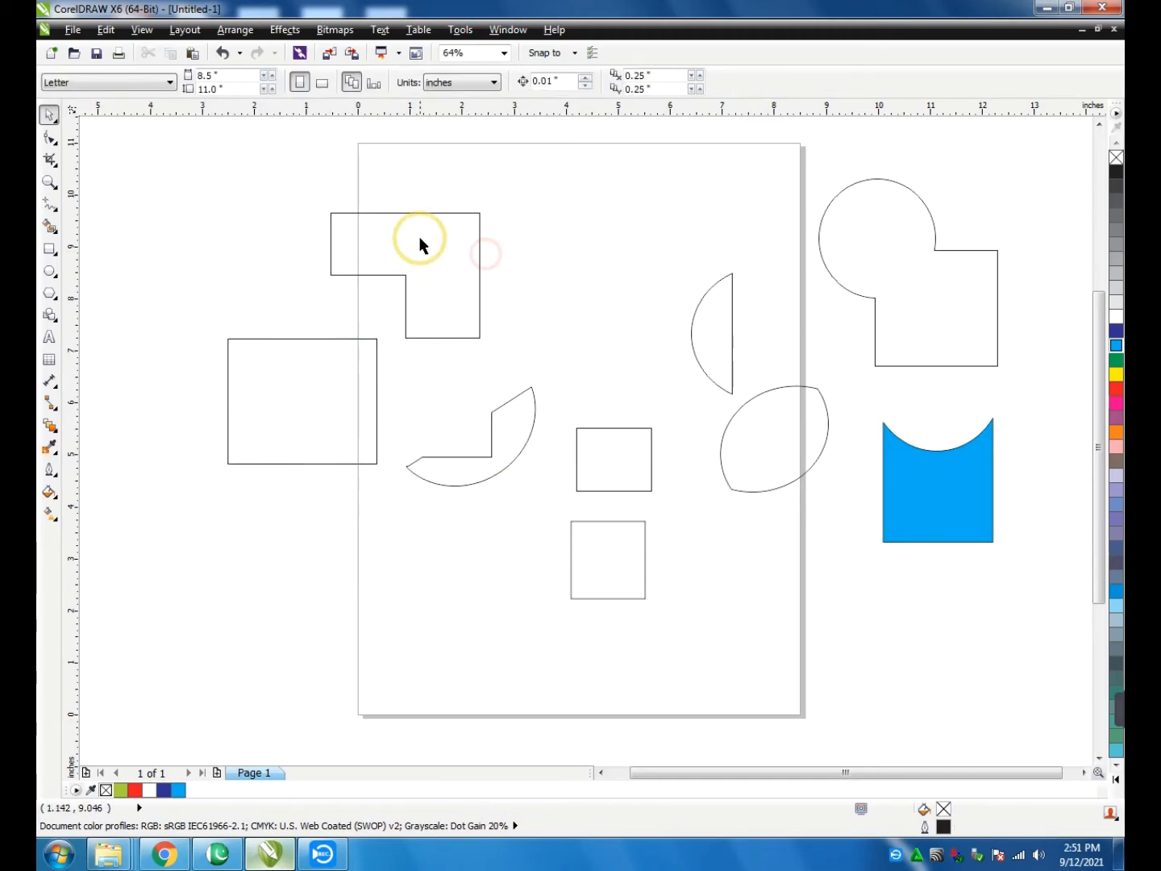
Gather the L-shape, the notched half-ellipse and the two small rectangles around the page's lower-right corner
drag(430, 262, 842, 593)
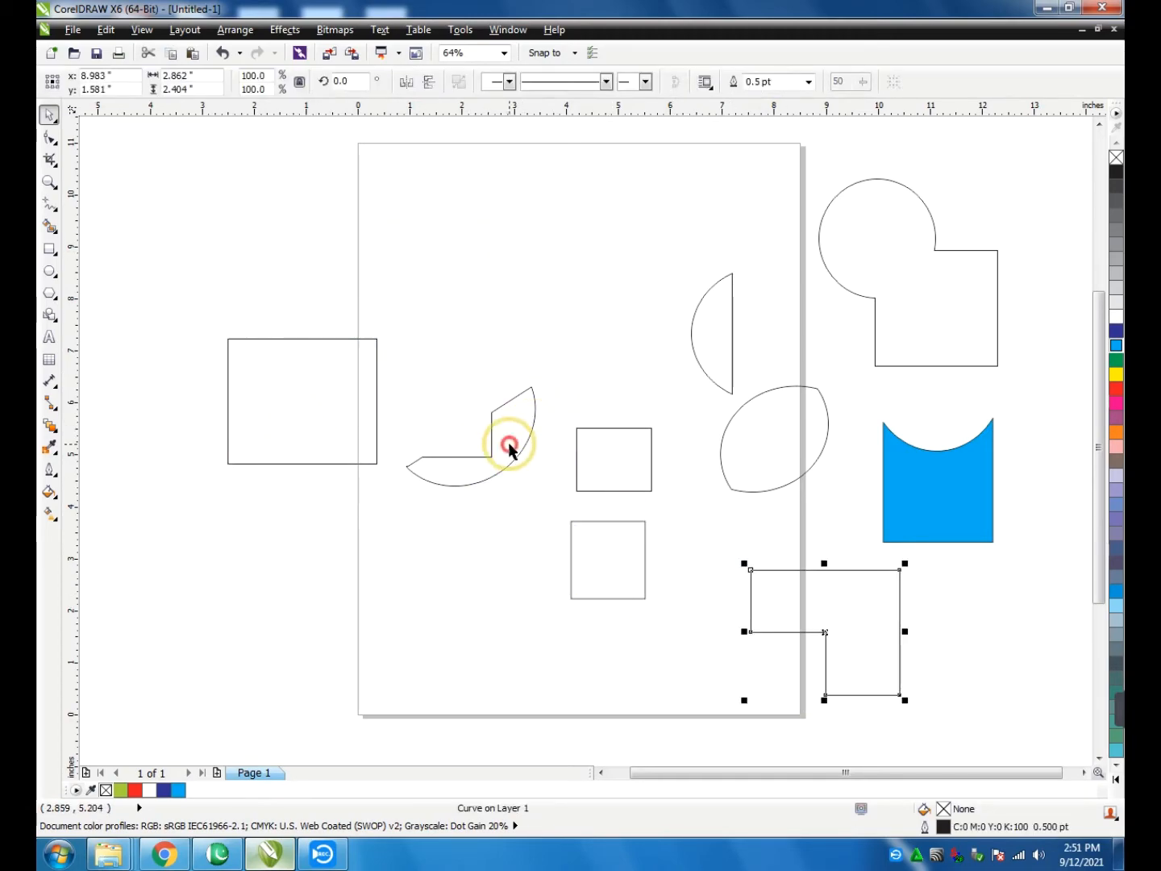
drag(508, 448, 1023, 661)
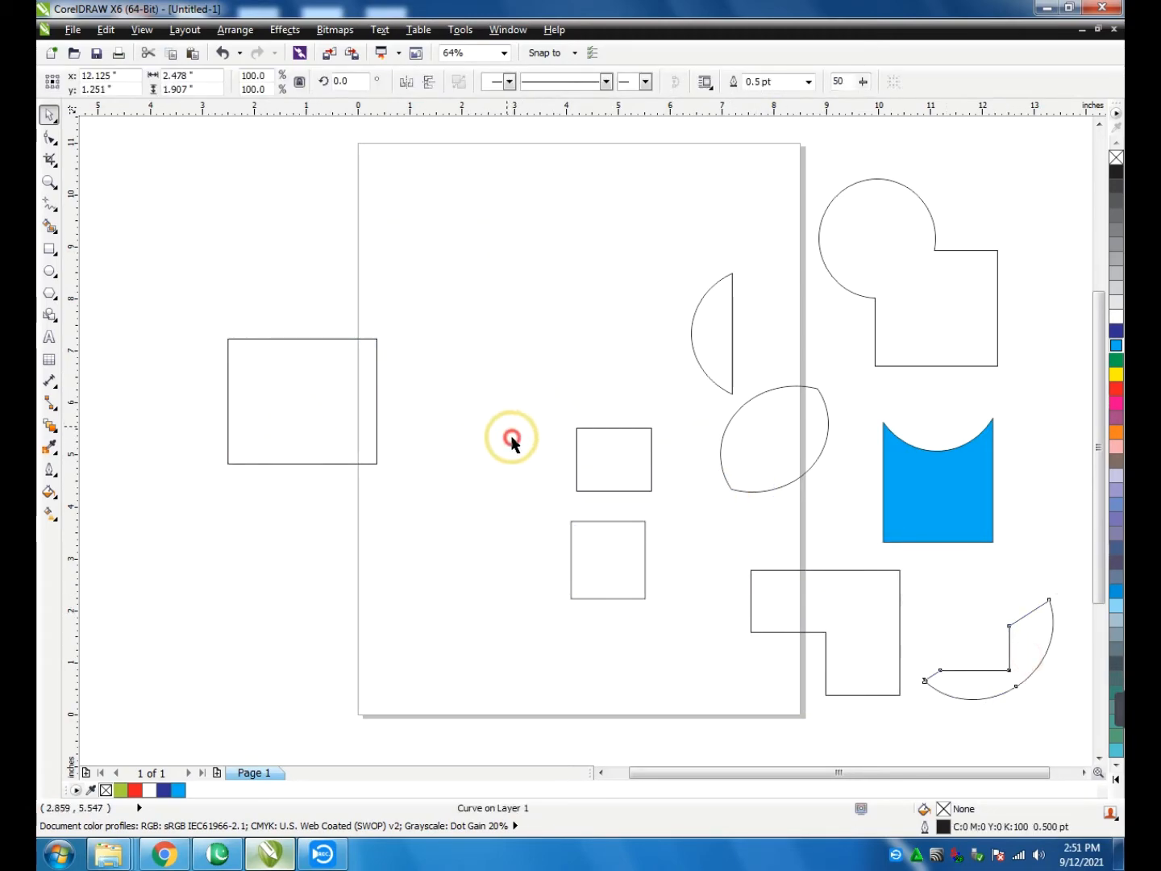
drag(511, 434, 699, 641)
drag(532, 394, 686, 652)
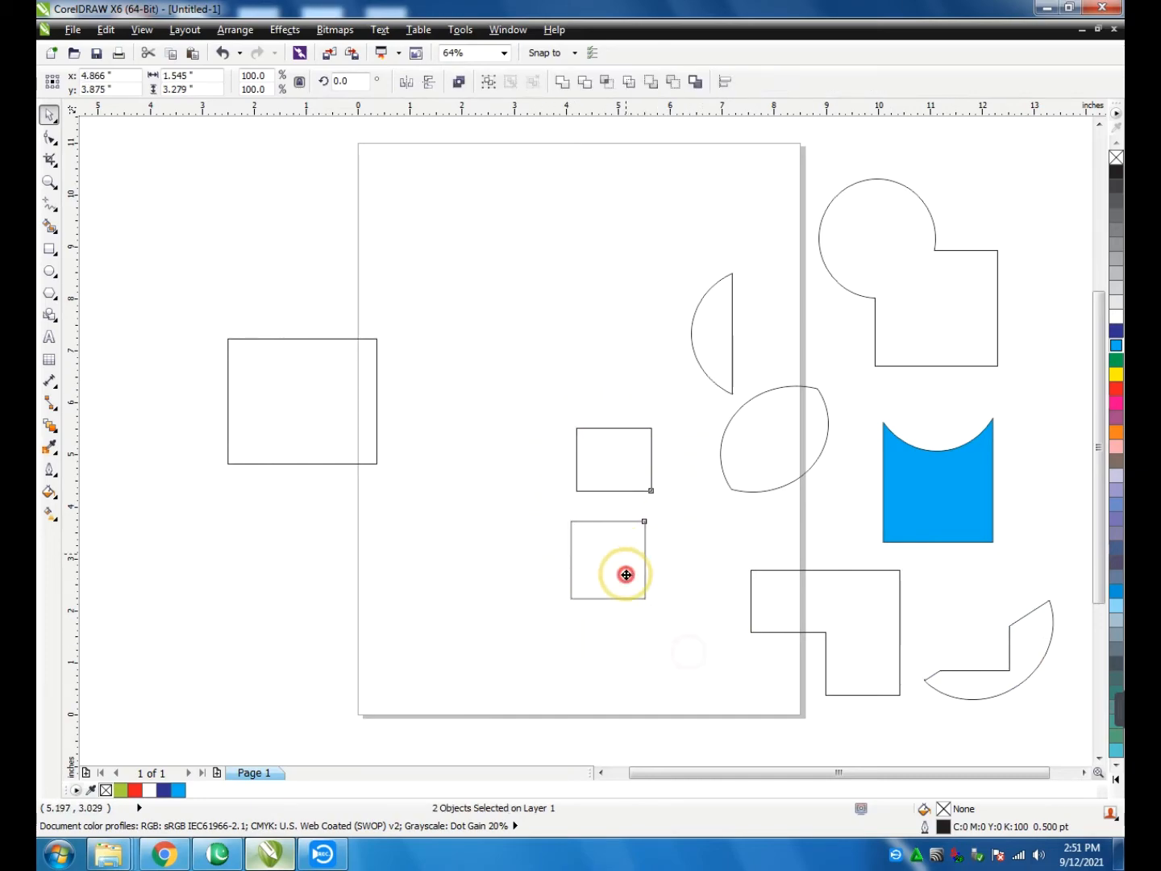
drag(627, 575, 693, 674)
Move the large rectangle onto the page, overlap it with a duplicate offset down and right, and select both
drag(334, 416, 511, 393)
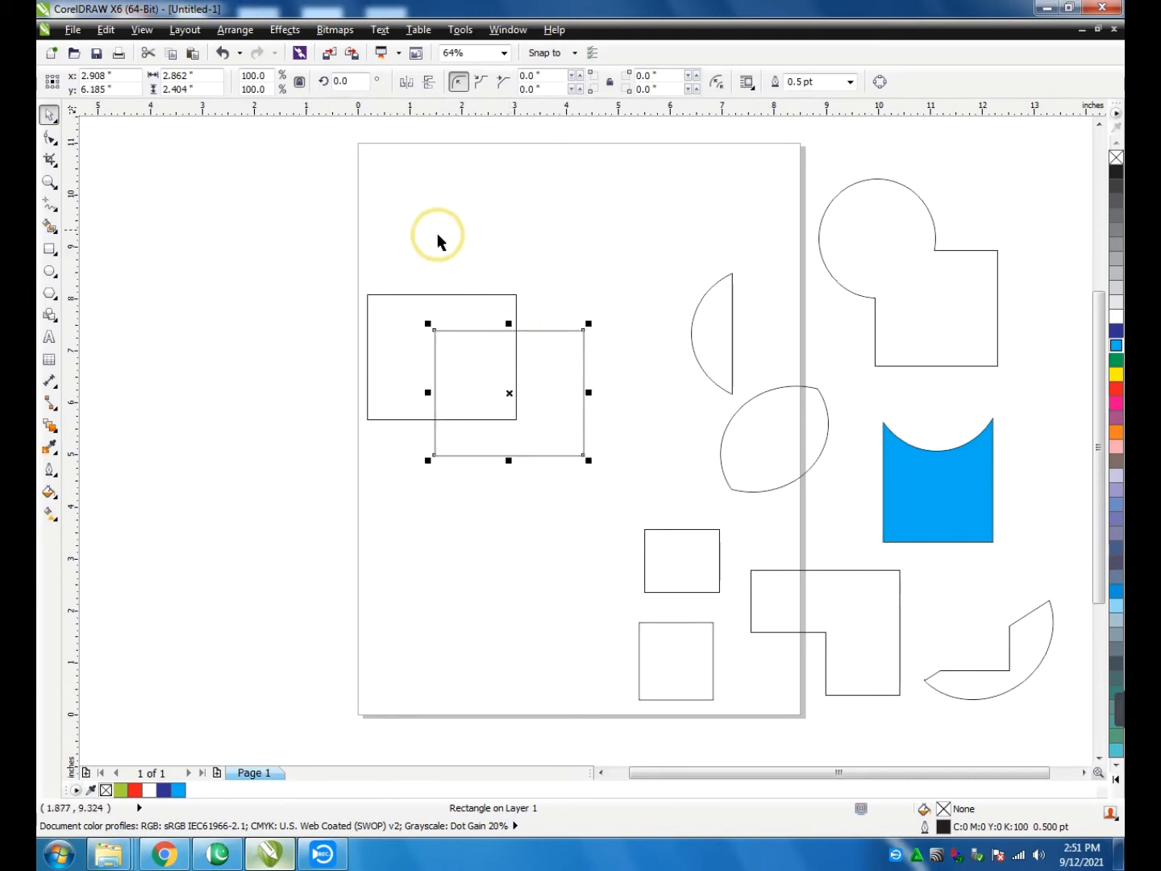
drag(342, 250, 598, 482)
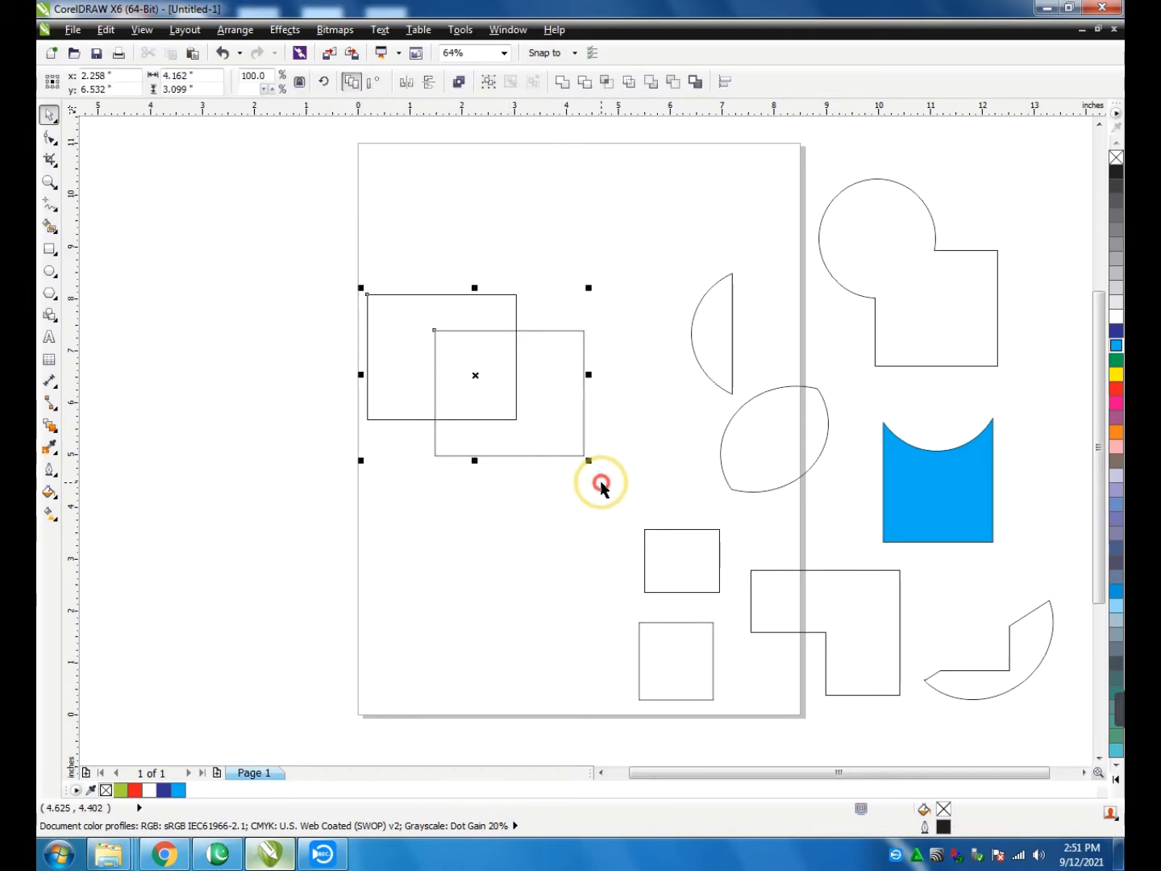
Apply Front Minus Back to the two rectangles and move the L-shaped result up and to the right
click(653, 84)
click(340, 340)
drag(566, 359, 628, 267)
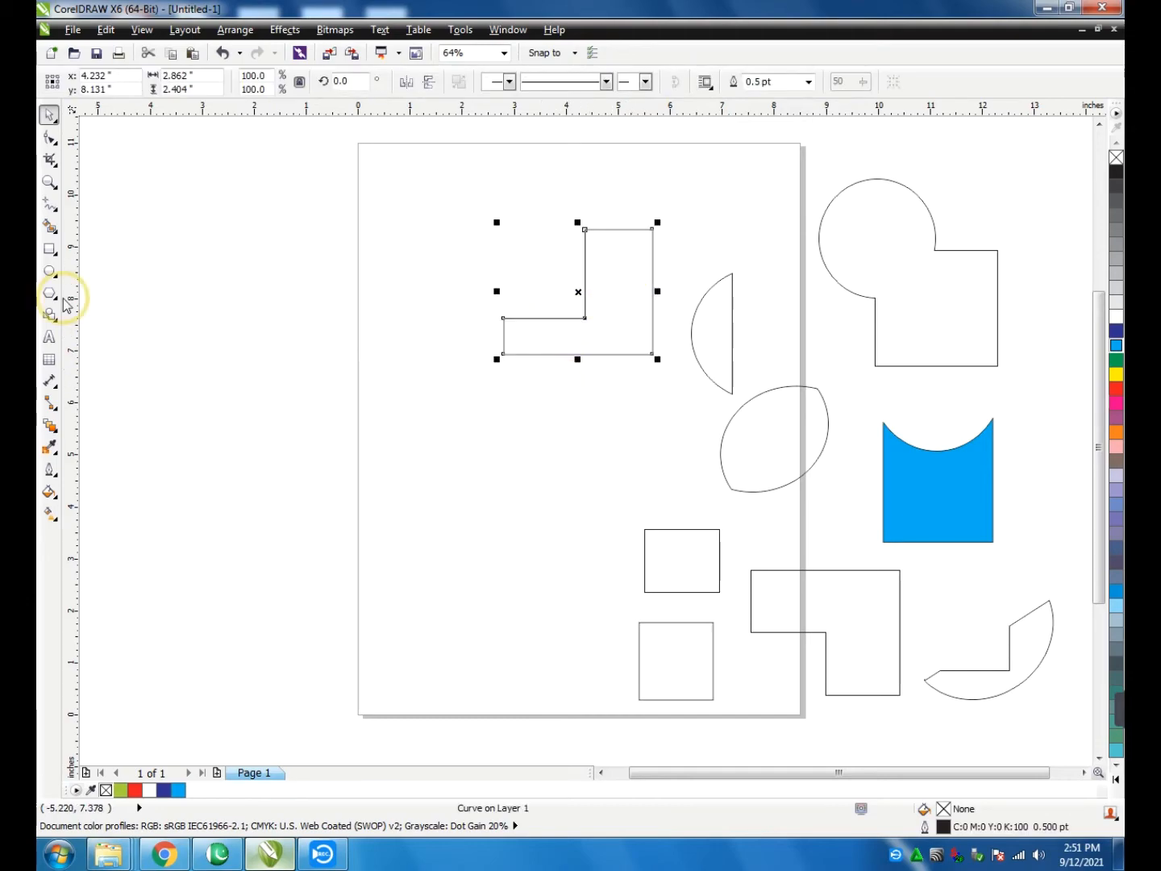
Draw two overlapping ellipses, each about 2.2 by 2.3 inches, across the page's left edge below the L-shape
click(50, 274)
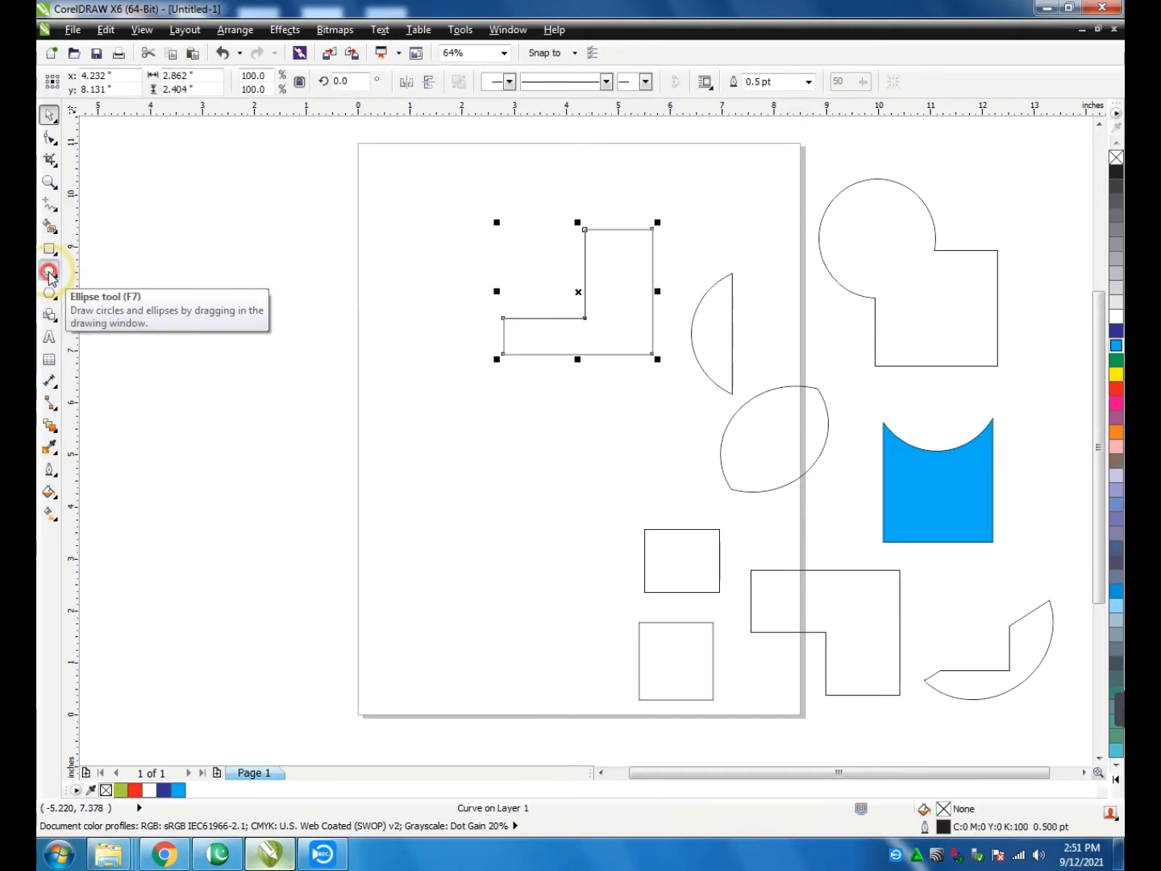
drag(355, 385, 472, 503)
click(52, 295)
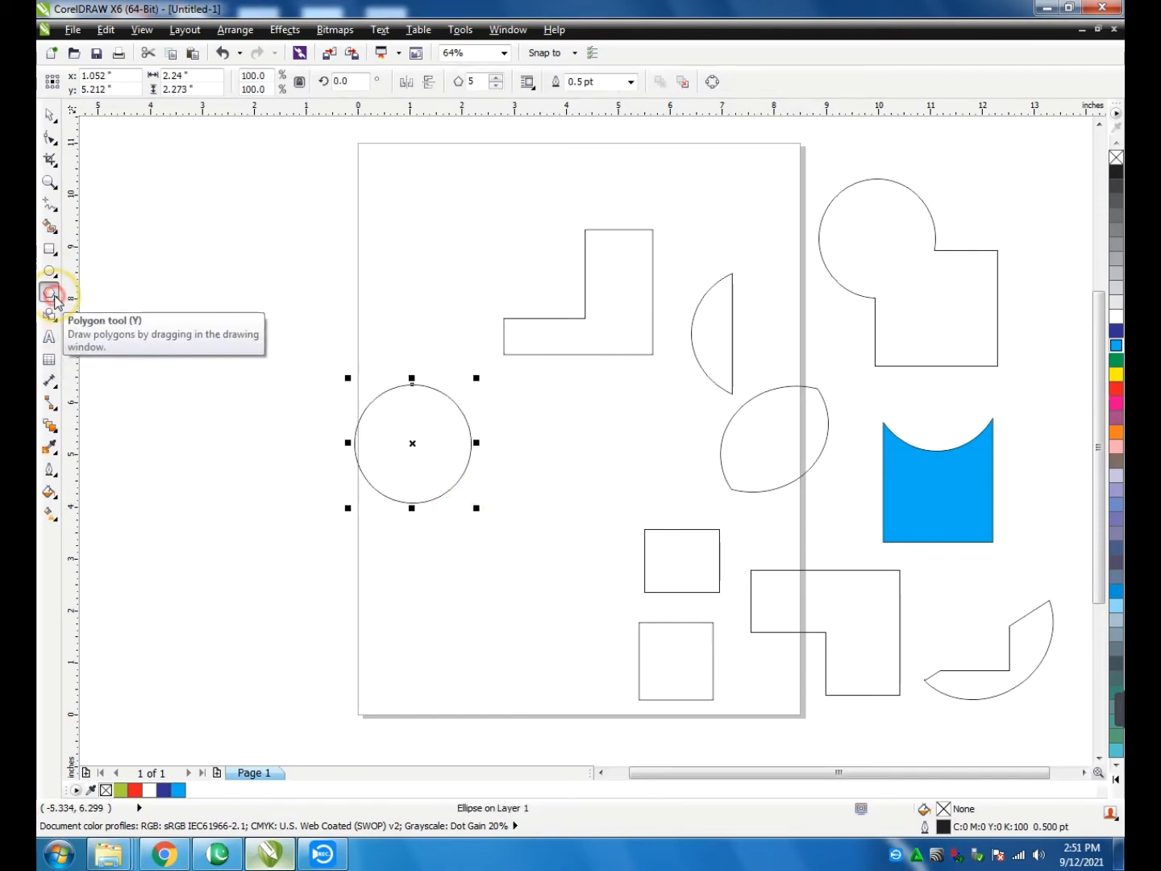
click(46, 298)
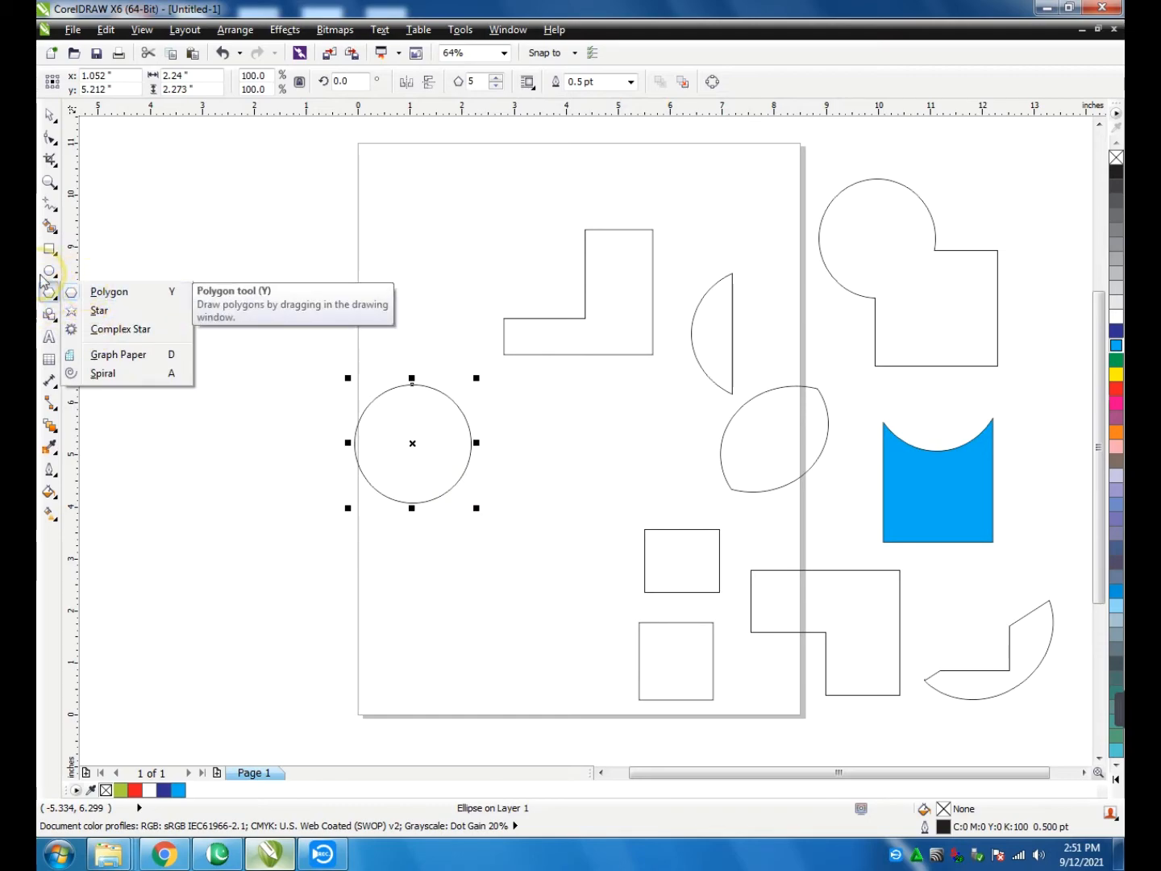
click(49, 271)
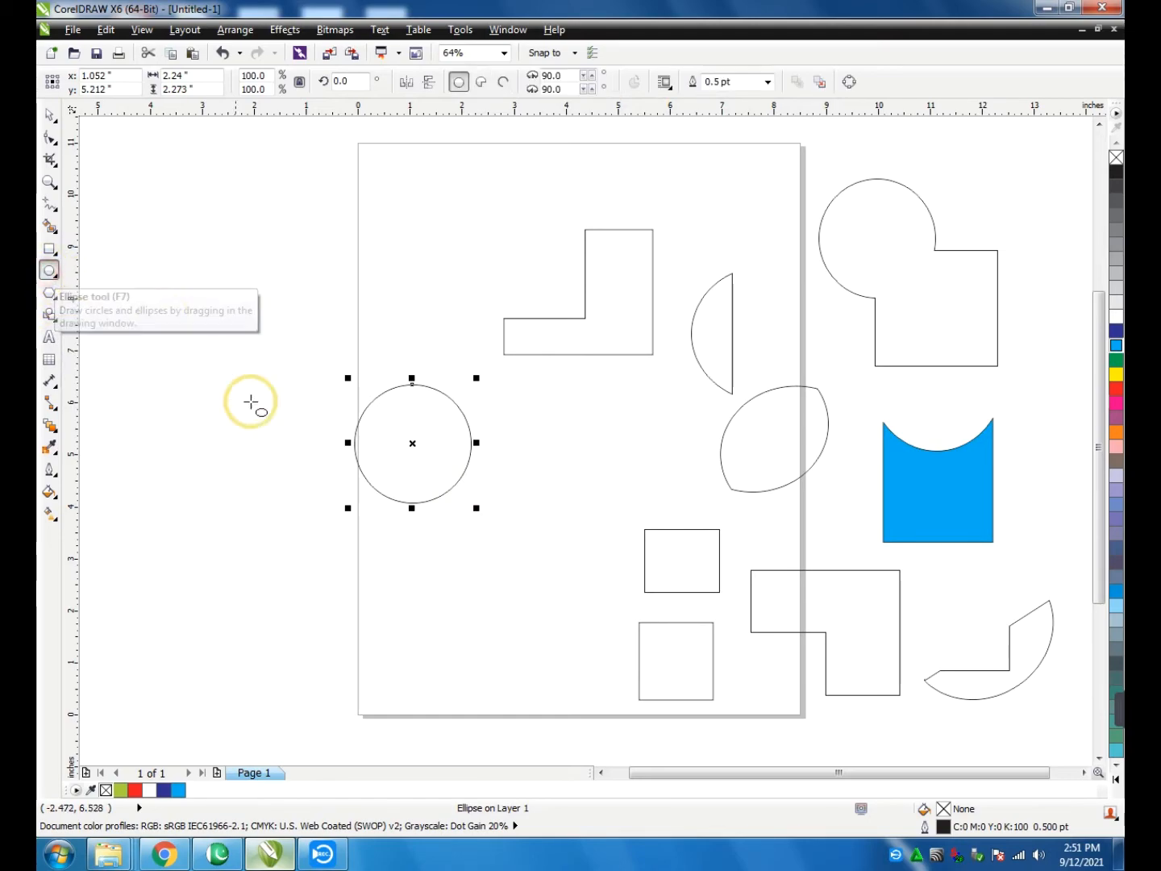
drag(311, 433, 424, 554)
key(space)
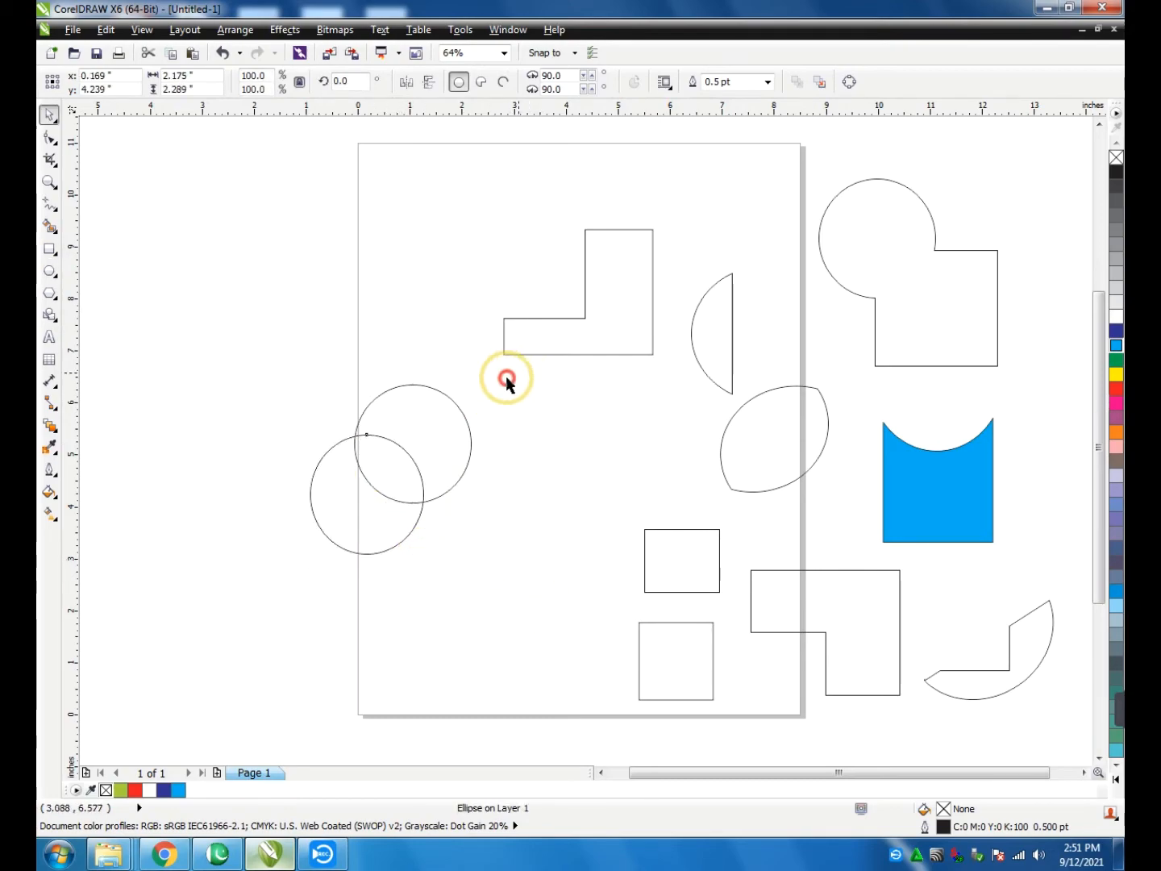
Apply Front Minus Back to the two overlapping ellipses and move the resulting crescent onto the page
drag(506, 375, 242, 634)
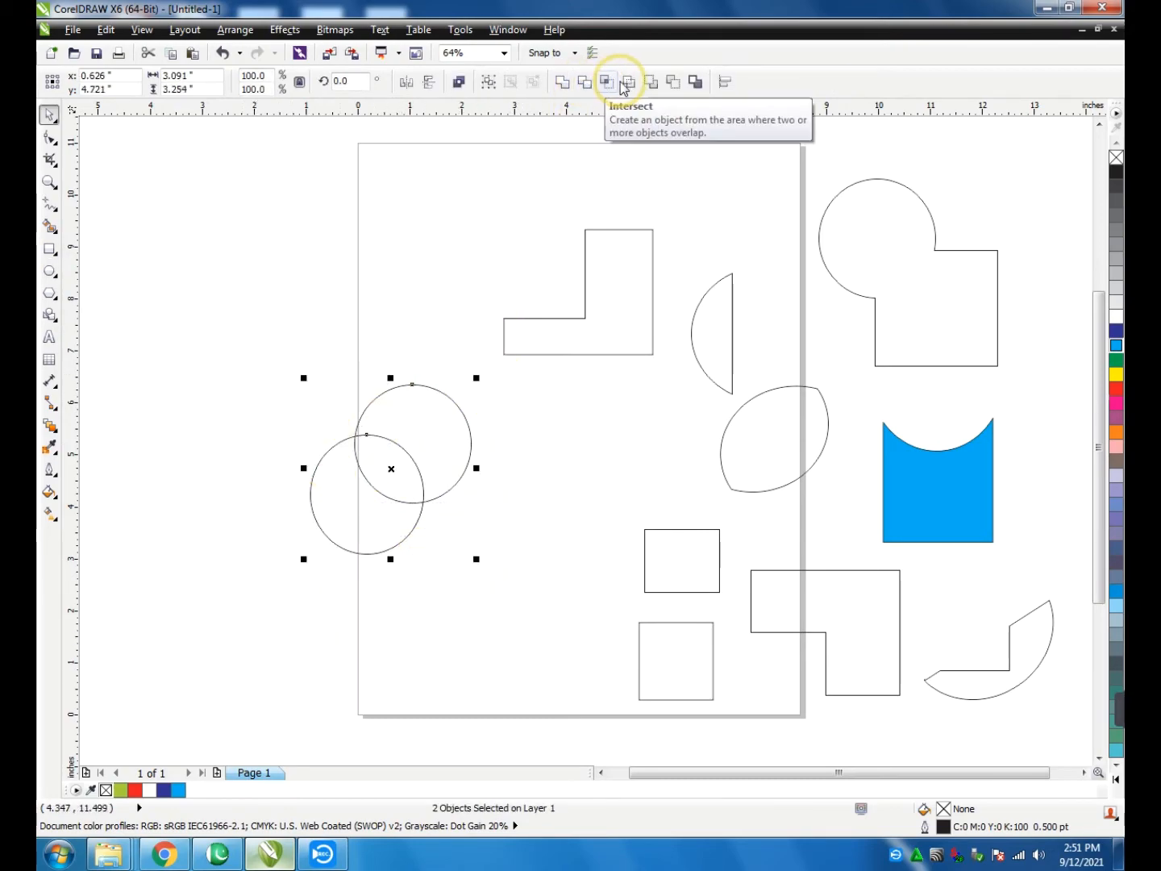
click(652, 83)
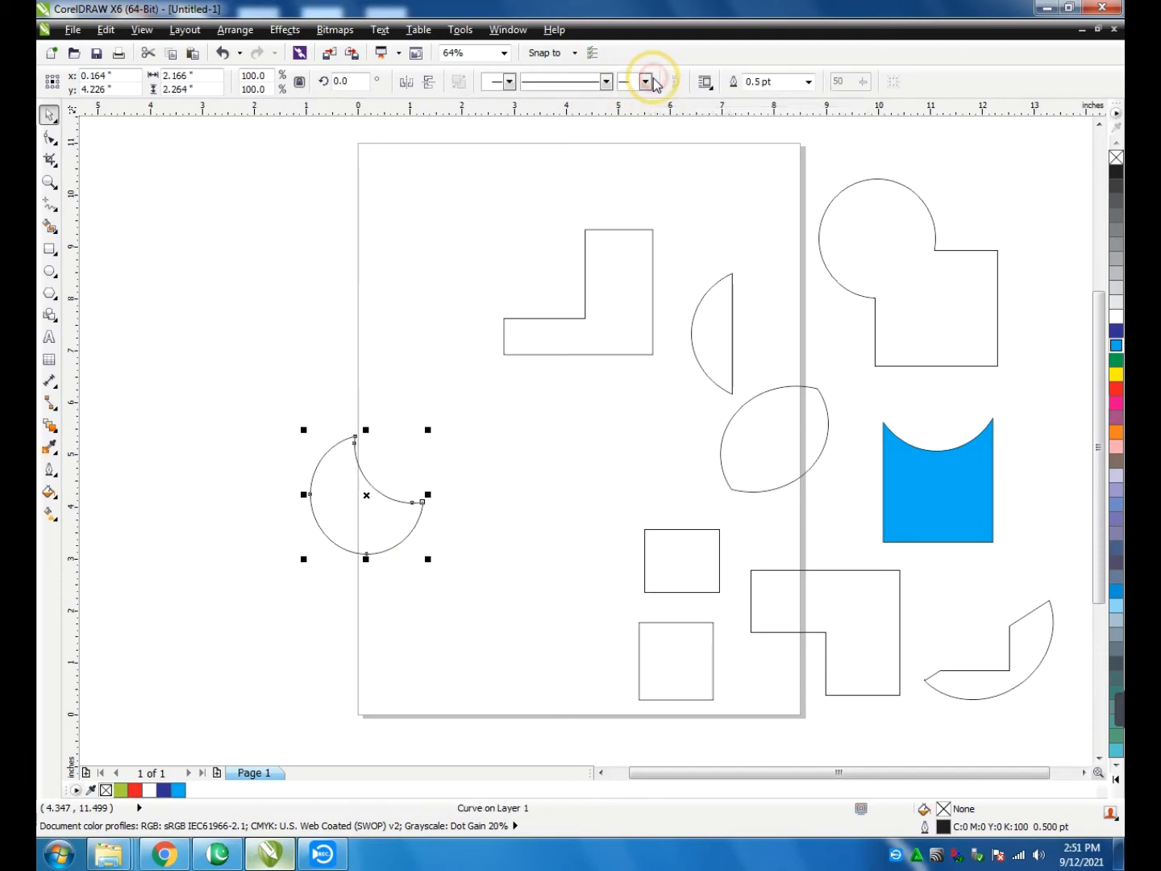
click(425, 452)
drag(352, 529, 495, 526)
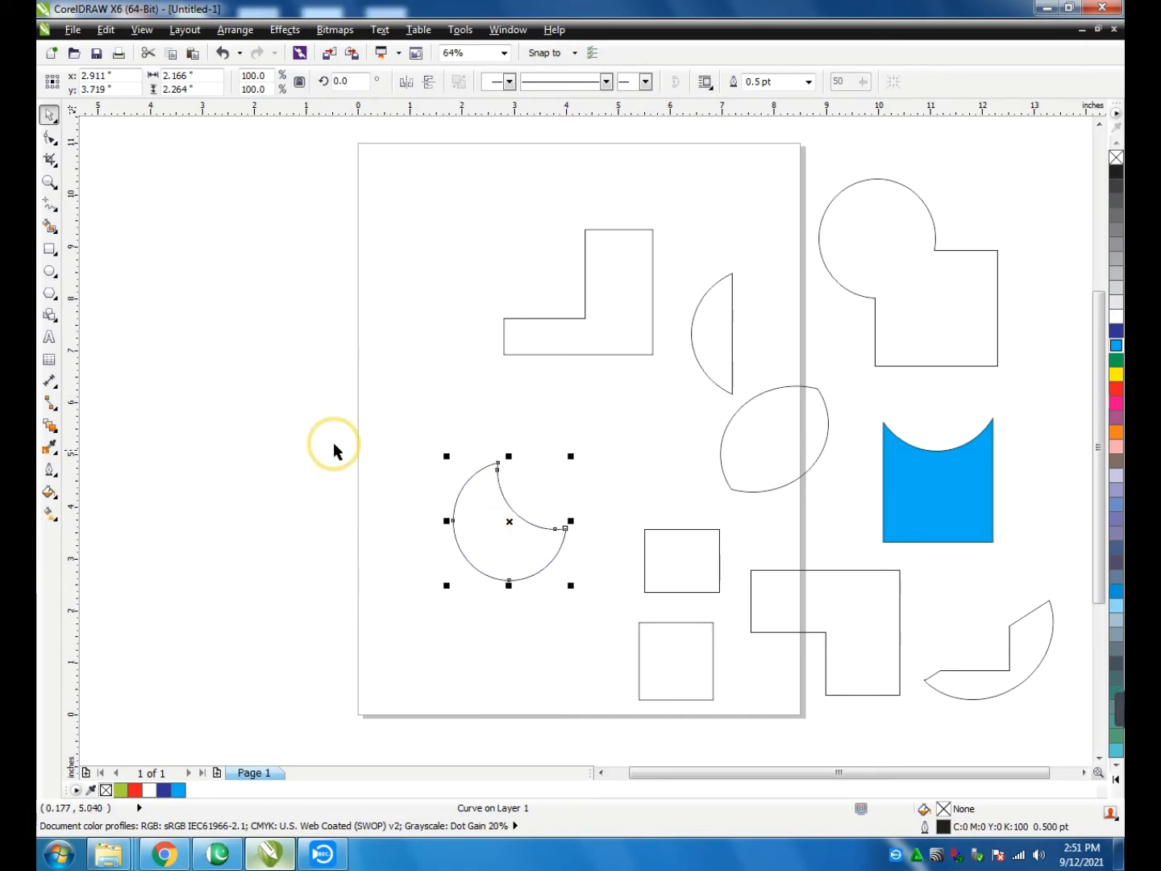
click(287, 417)
Draw an ellipse about 1.95 by 1.77 inches at the page's left edge, overlapped by a rectangle about 1.6 by 2.1 inches
click(48, 271)
drag(274, 309, 377, 401)
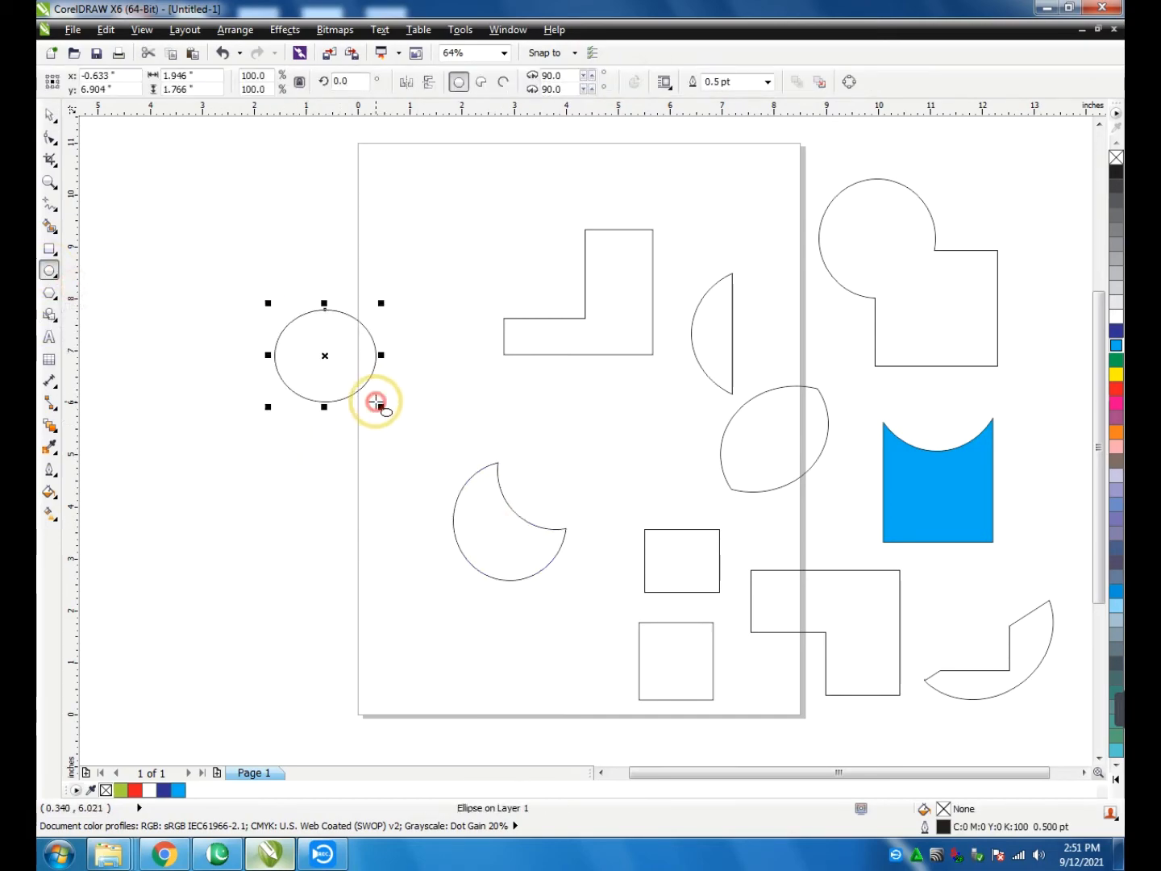
click(50, 249)
drag(406, 349, 322, 459)
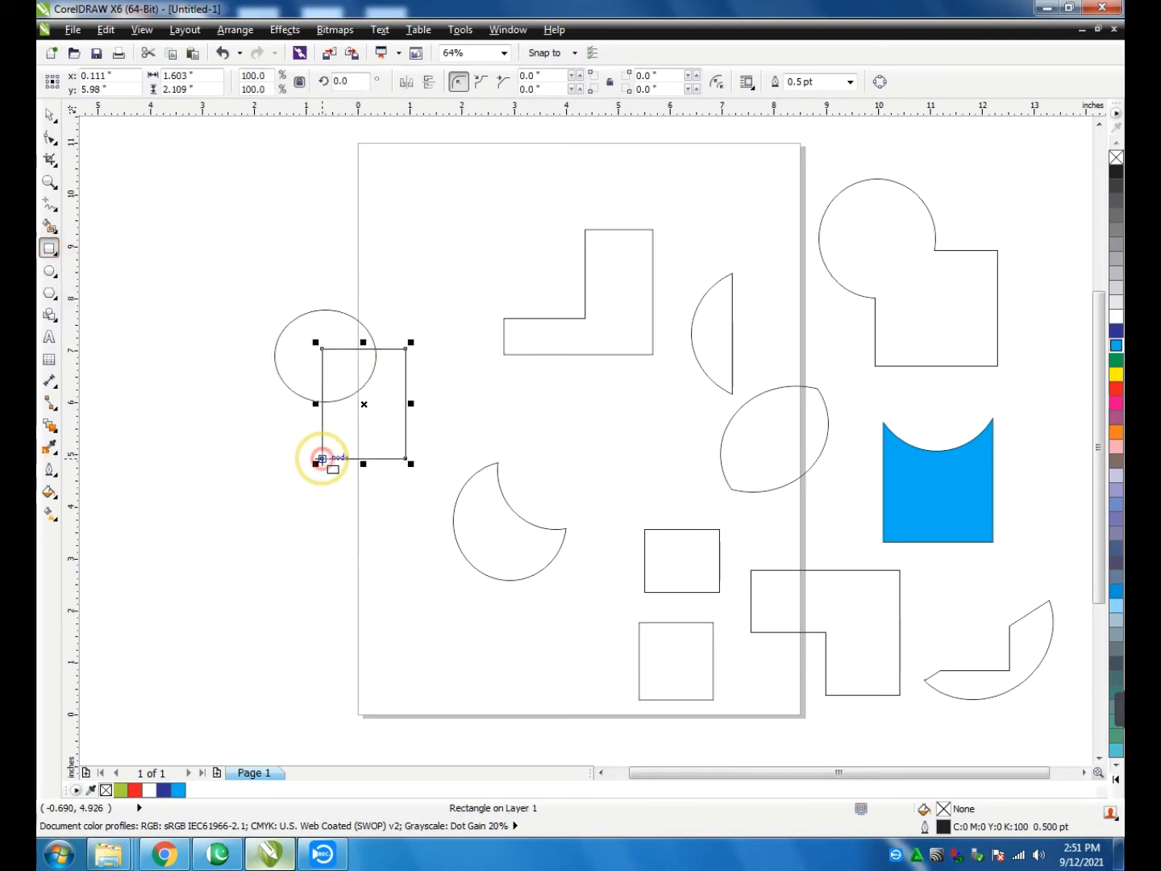
Apply Back Minus Front to the ellipse and rectangle, and move the notched ellipse up onto the page beside the L-shape
drag(242, 272, 429, 533)
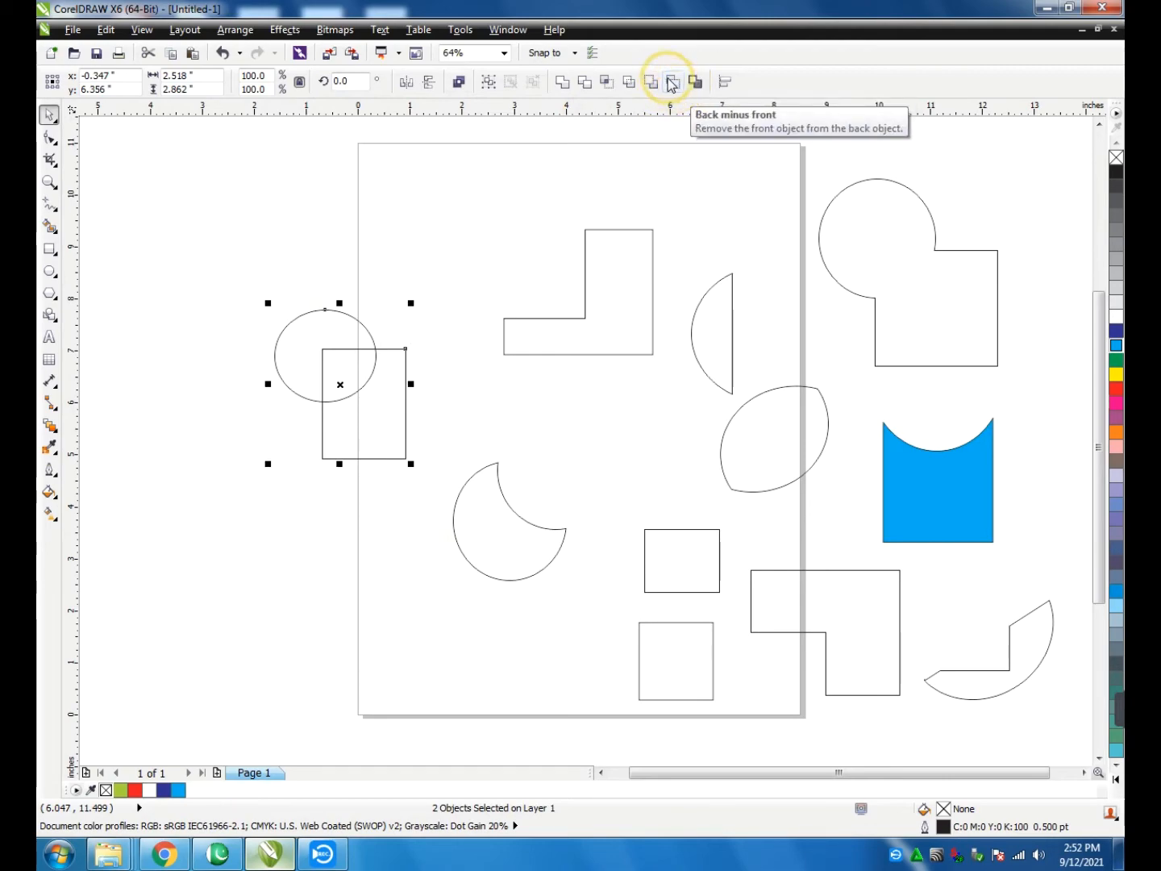
click(671, 83)
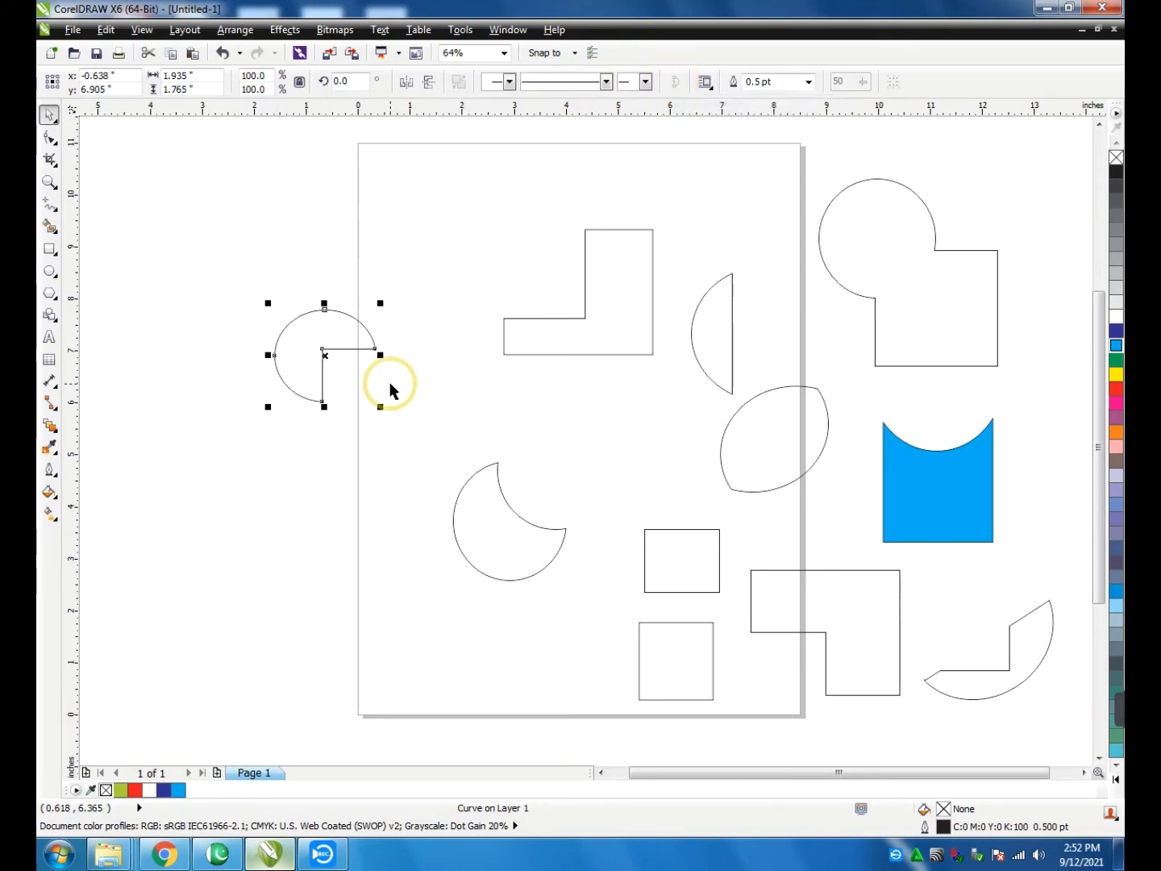
click(391, 388)
drag(321, 331, 440, 230)
Left of the page, draw a rectangle about 1.77 by 2.18 inches and an overlapping ellipse about 2.5 by 2.9 inches
click(49, 249)
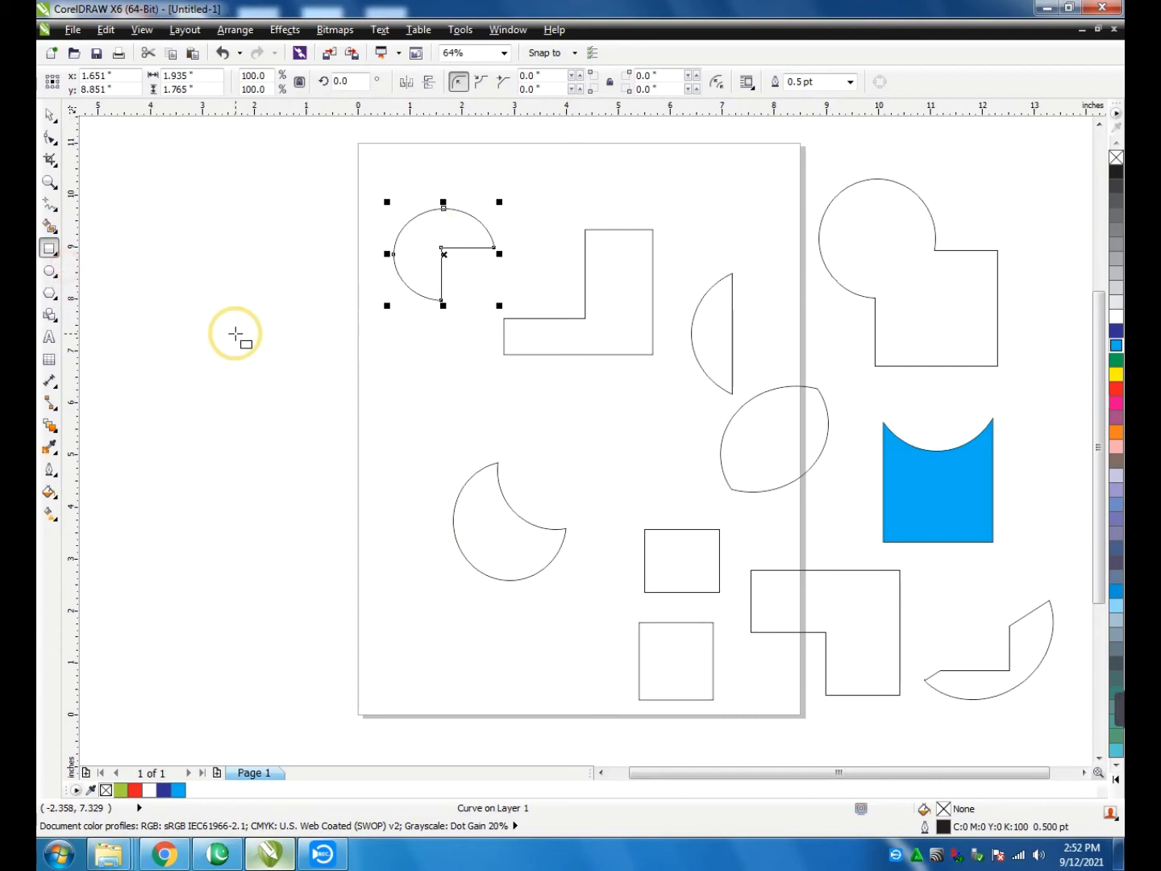
drag(234, 333, 328, 446)
click(52, 273)
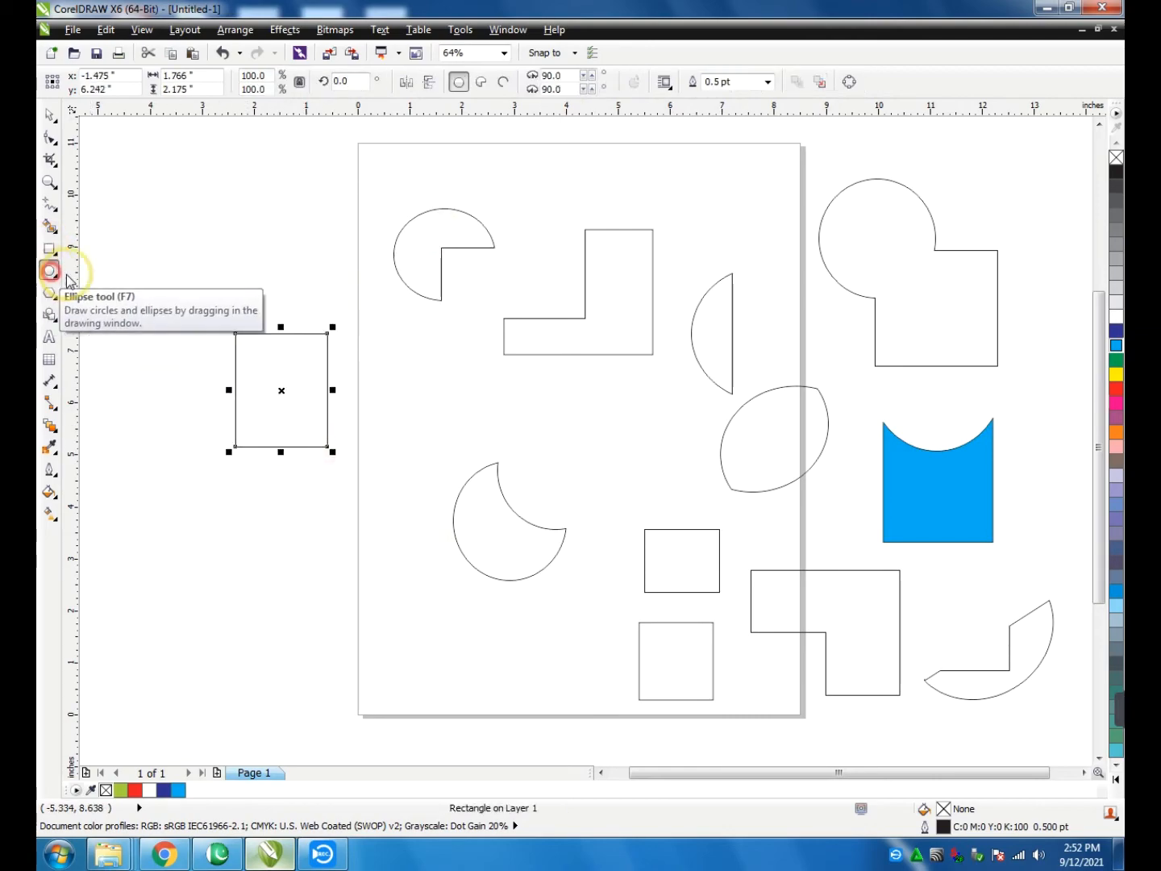
drag(166, 236, 299, 390)
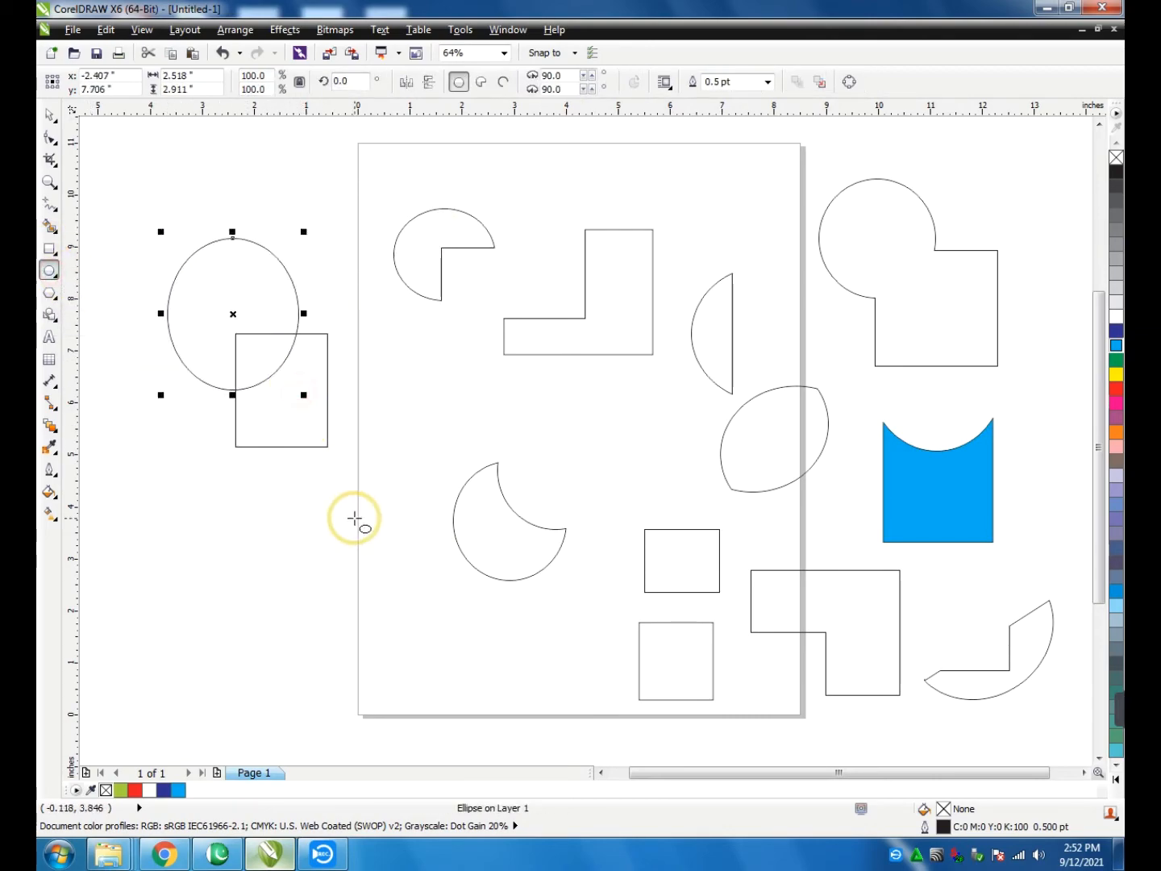
Create a boundary around the overlapping ellipse and rectangle, and move the new outline below them
key(space)
drag(355, 516, 141, 197)
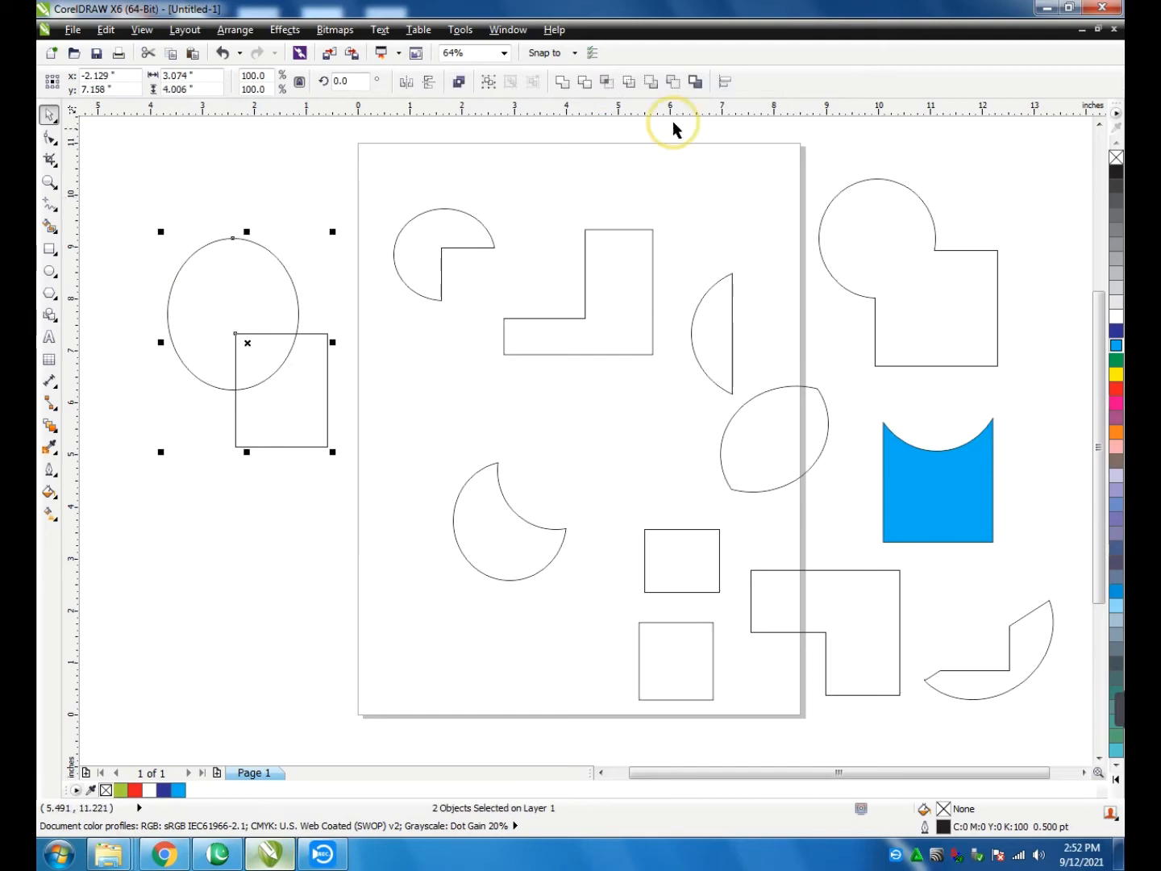
click(695, 82)
click(413, 394)
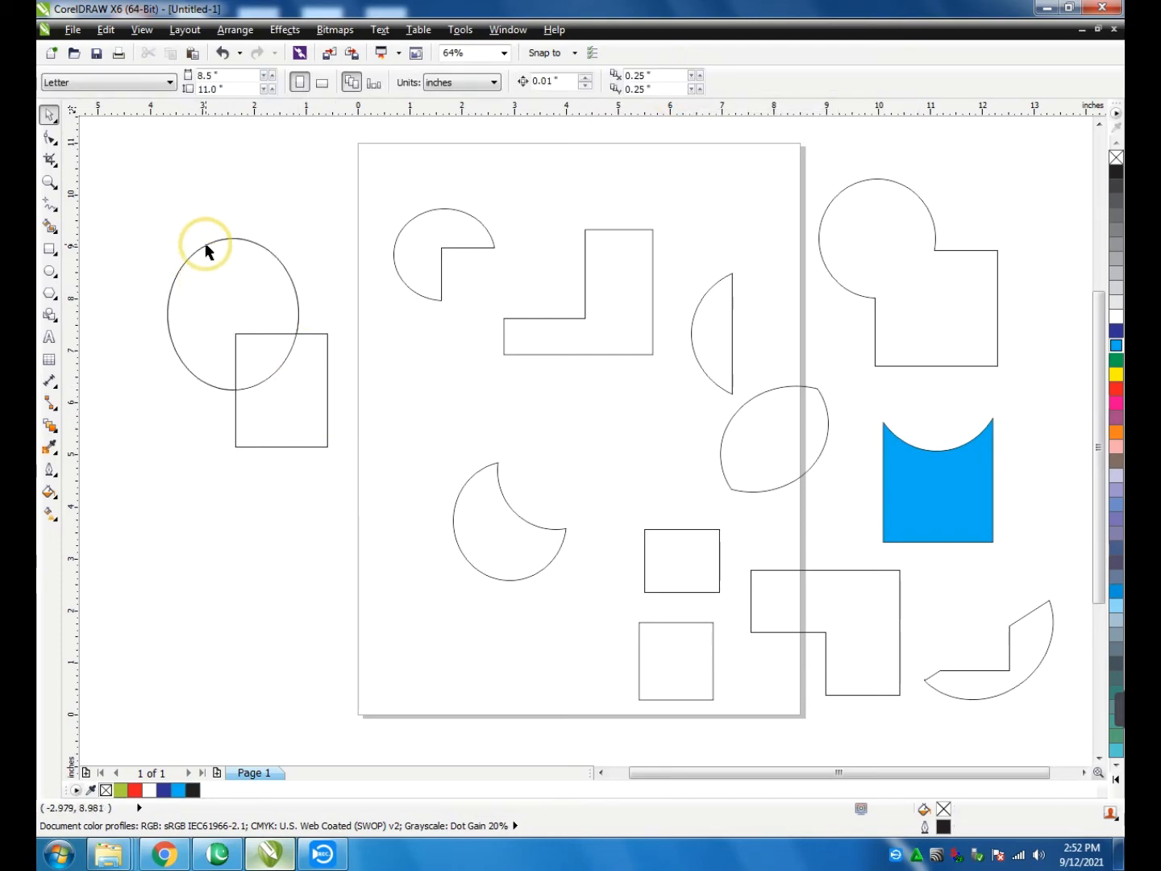
click(206, 250)
drag(275, 409, 280, 549)
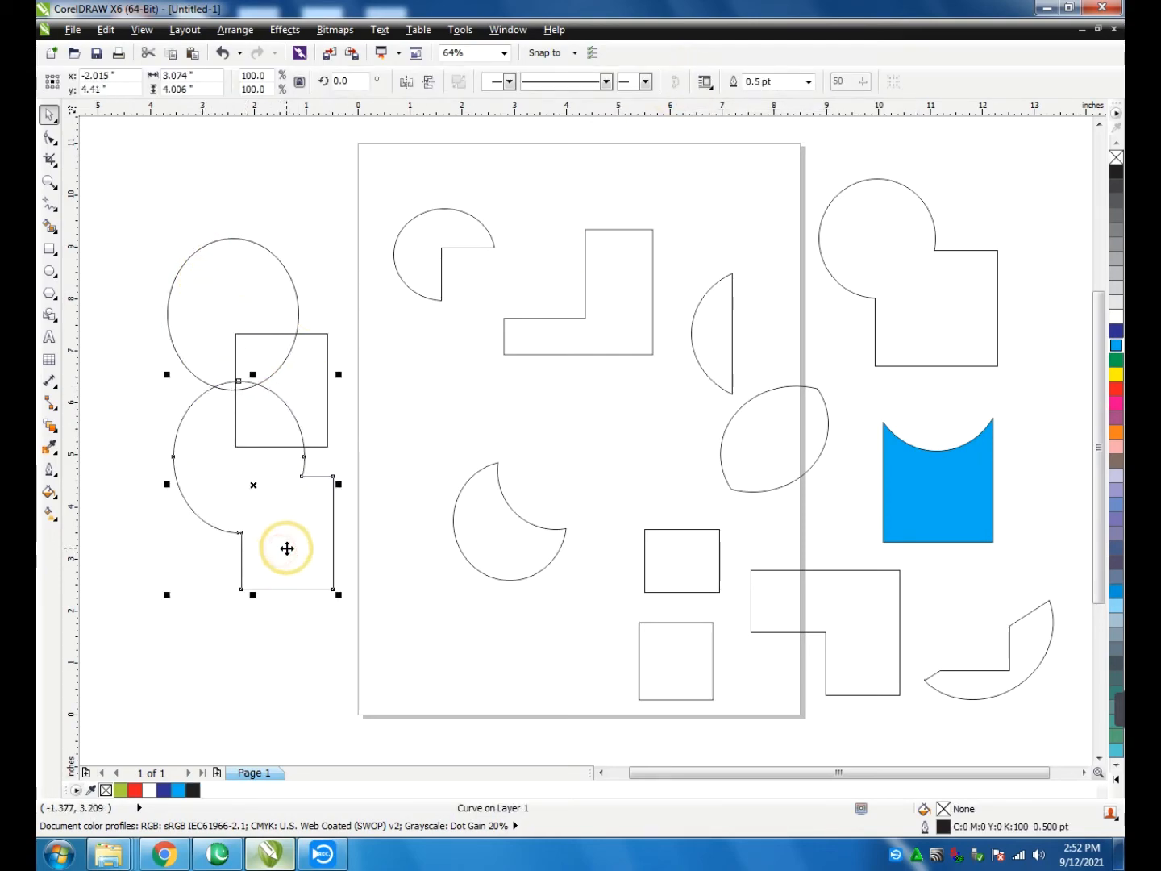
Delete the original rectangle and ellipse, and move their boundary outline down to the page's lower-left edge
click(298, 344)
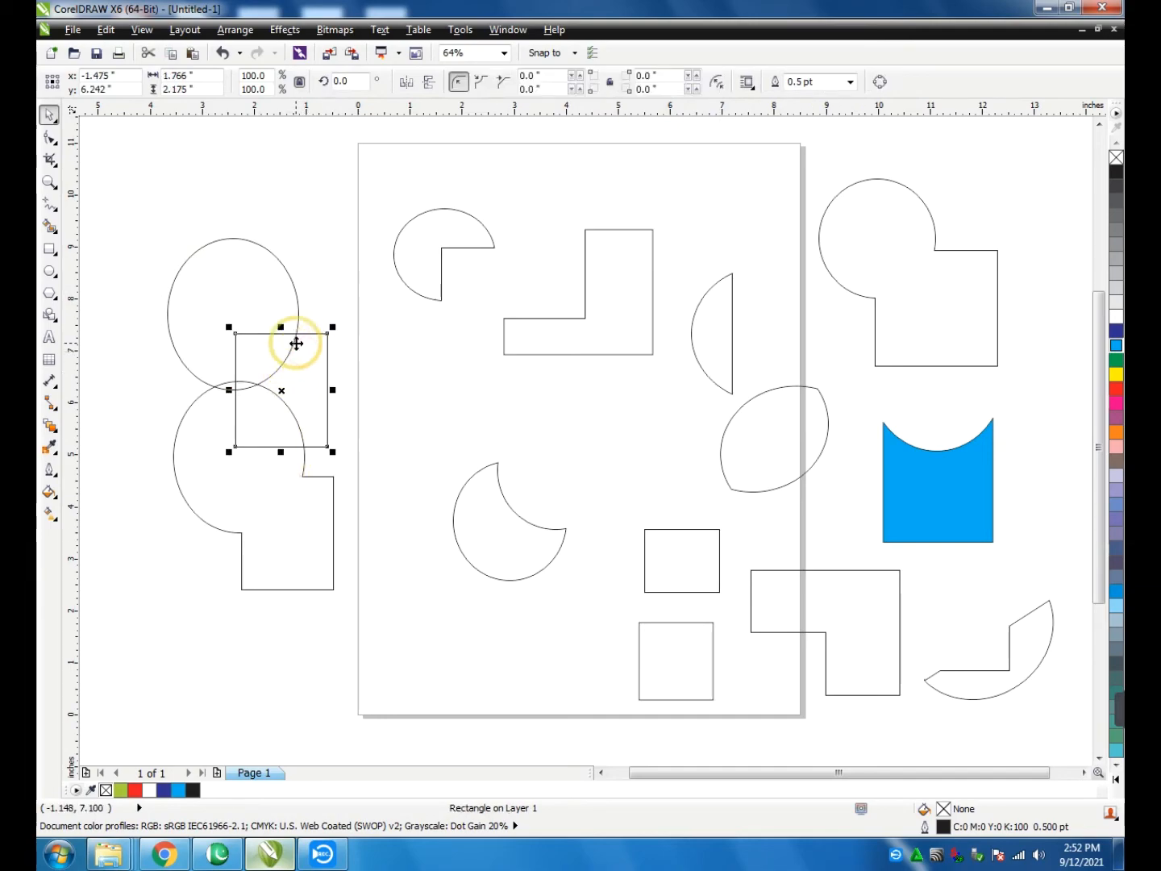
key(Delete)
click(244, 281)
key(Delete)
drag(263, 491, 338, 588)
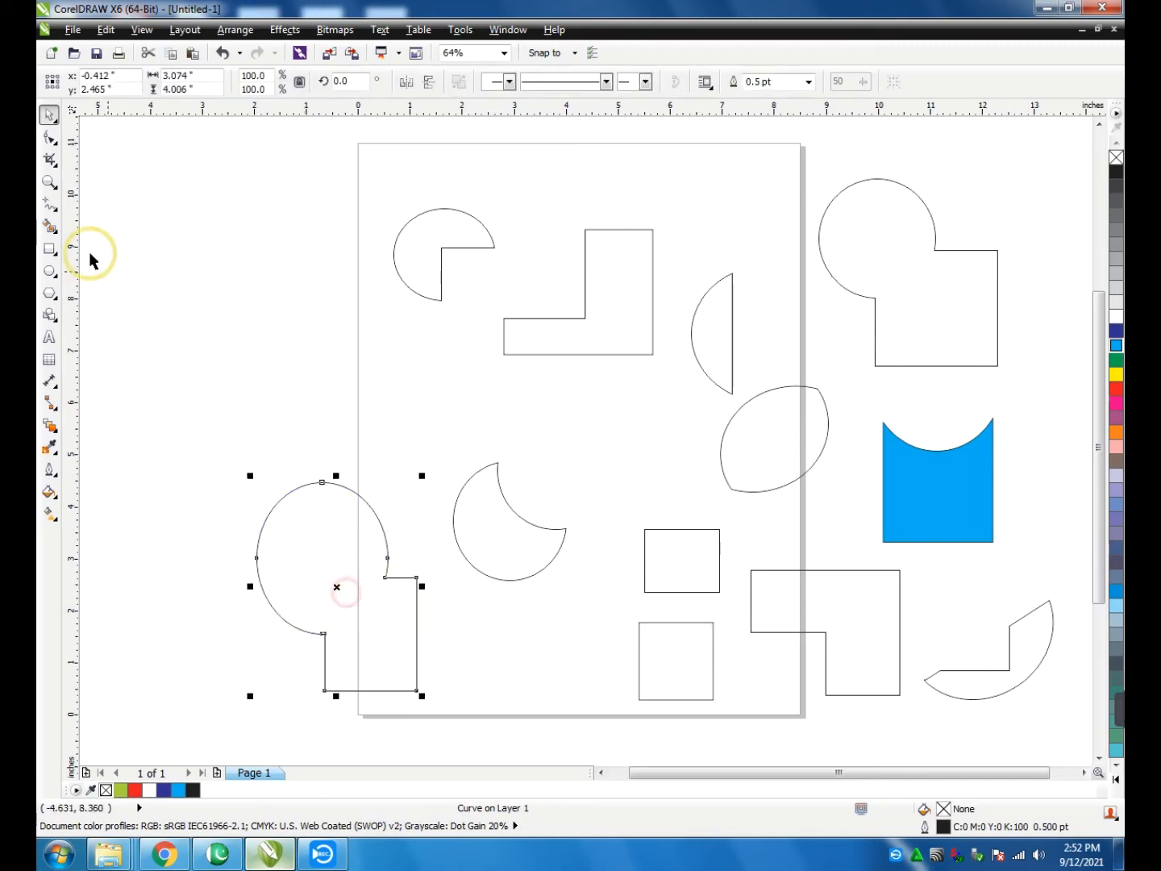
Draw two overlapping rectangles, about 1.49 by 1.70 inches and 1.31 by 1.65 inches, left of the page
click(49, 249)
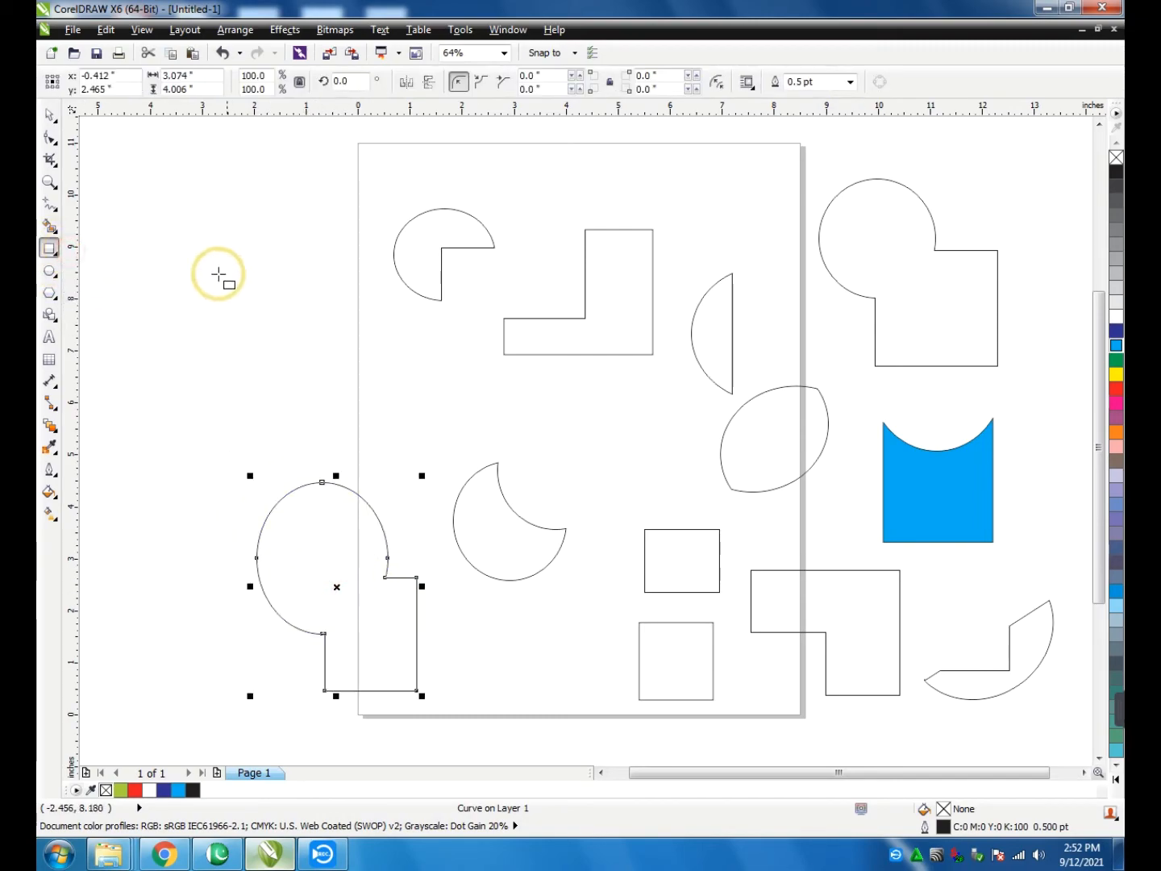
drag(204, 229, 279, 317)
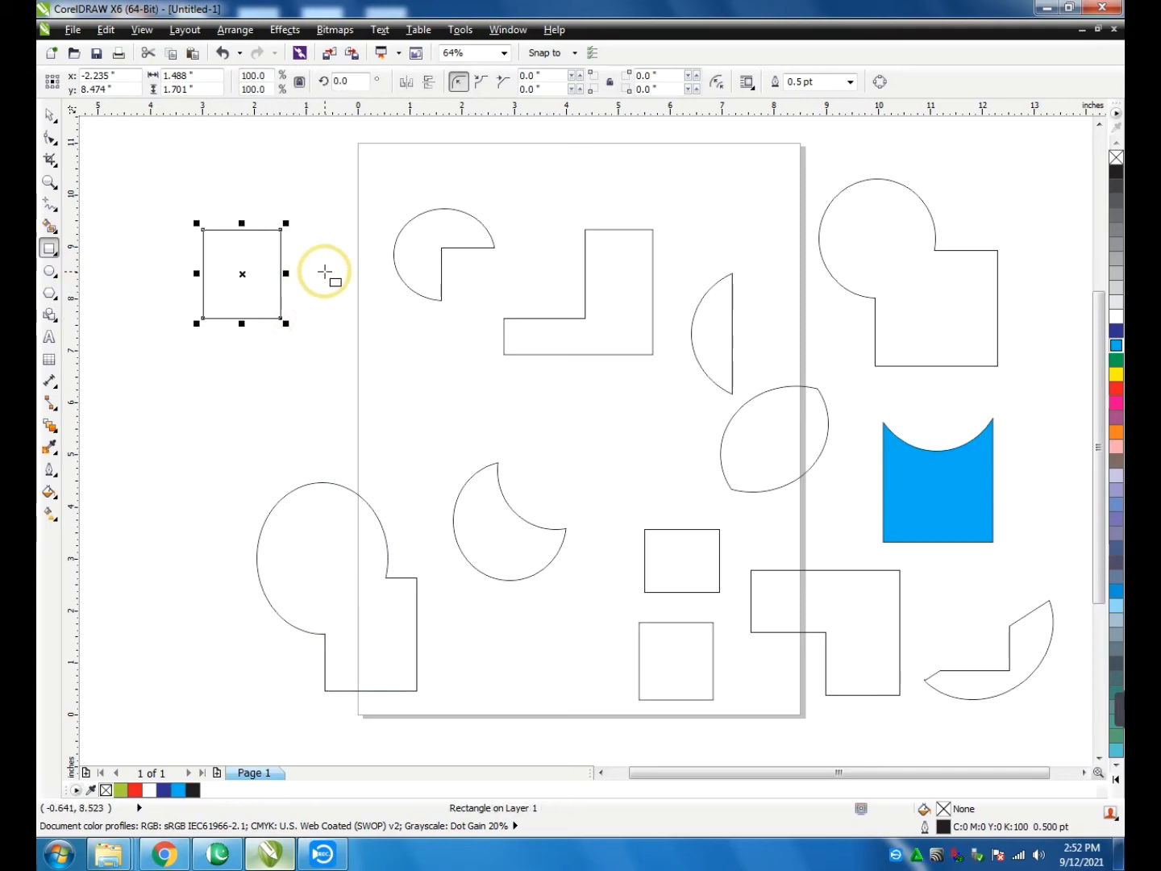
mouse_move(325, 273)
mouse_down()
mouse_move(245, 348)
mouse_move(257, 357)
mouse_up()
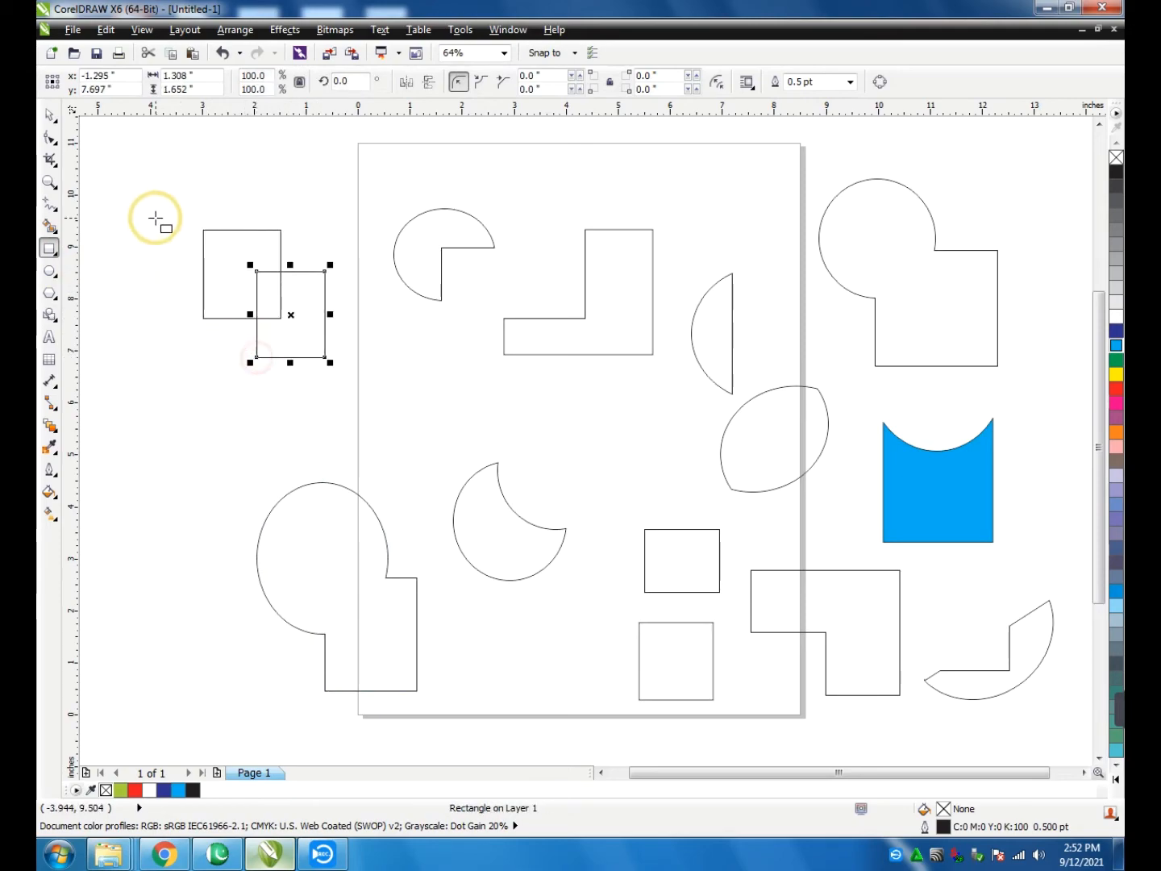
Create a boundary around the two overlapping rectangles and move the stepped outline down and to their left
drag(186, 213, 336, 409)
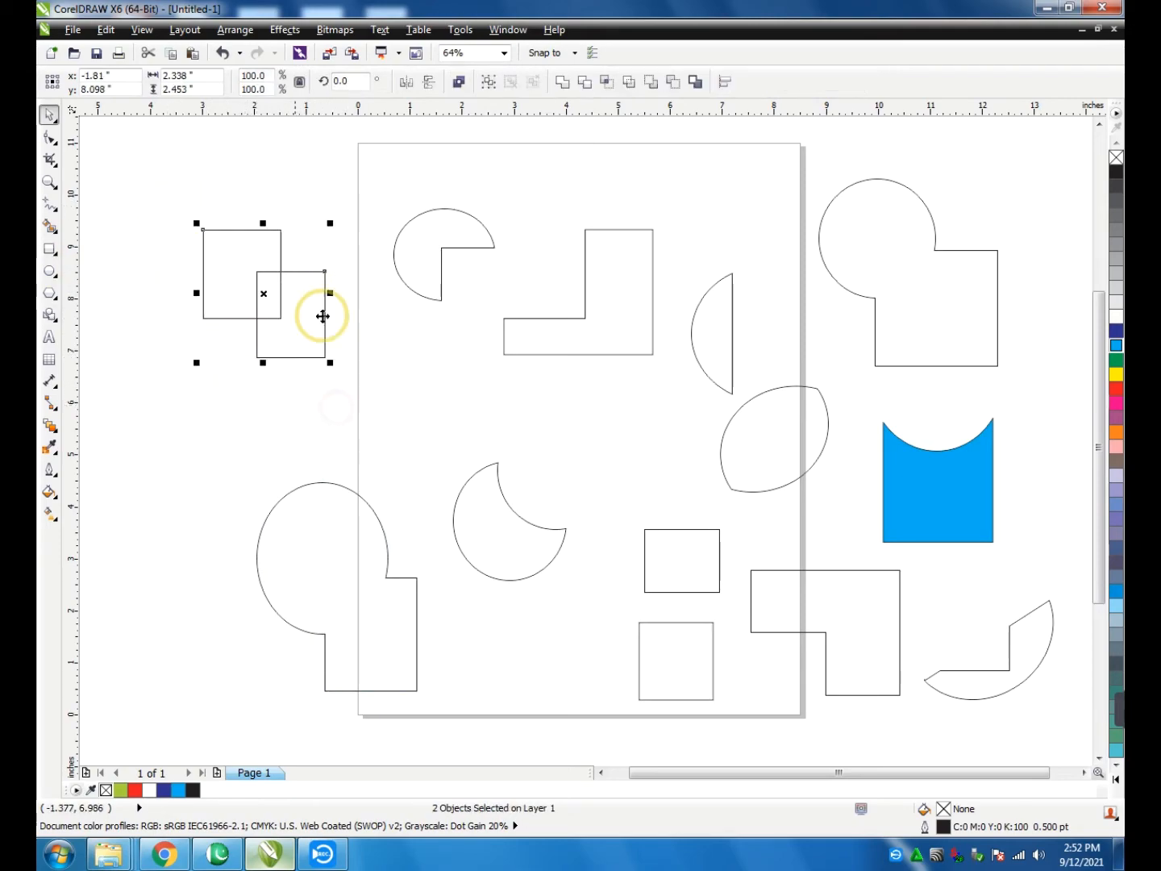
click(699, 84)
click(319, 402)
drag(234, 267, 188, 249)
drag(245, 308, 203, 461)
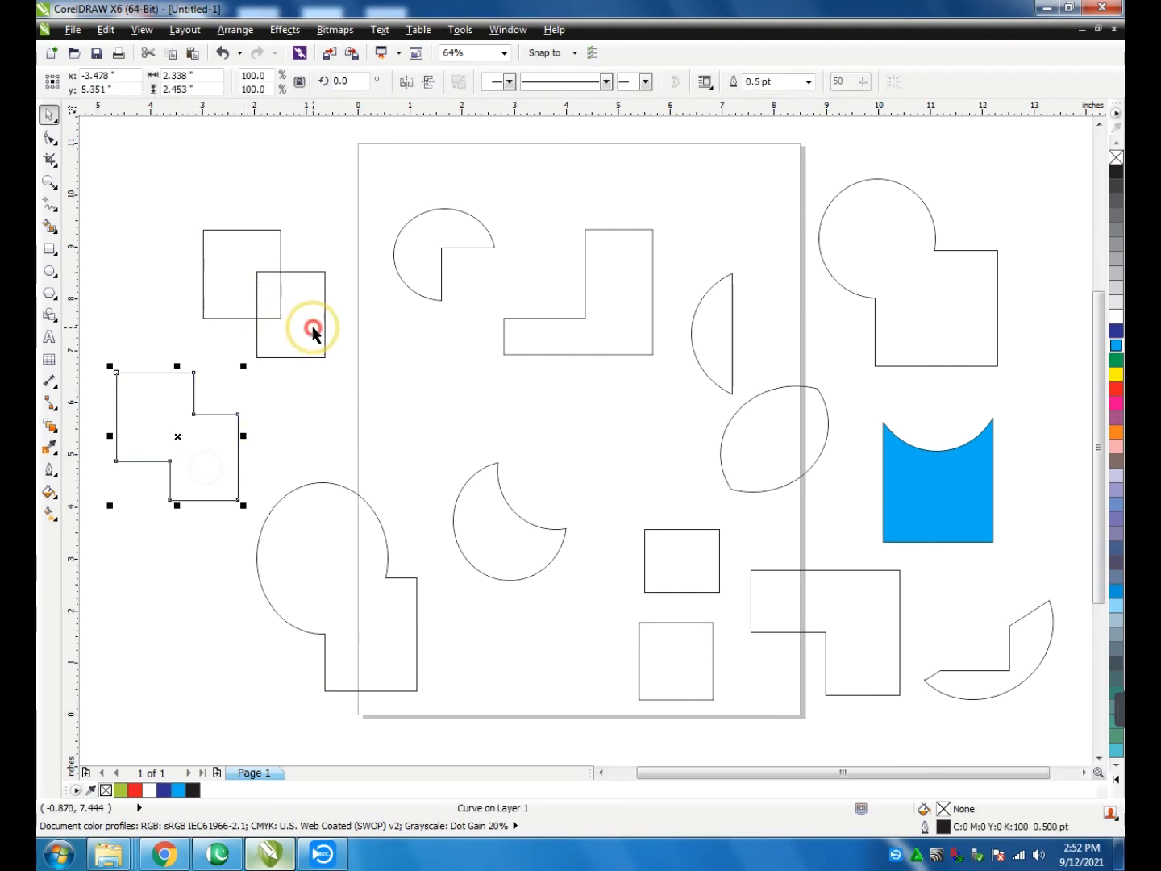
Move the smaller rectangle up to overlap the larger one's upper edge and create a boundary around both
click(313, 328)
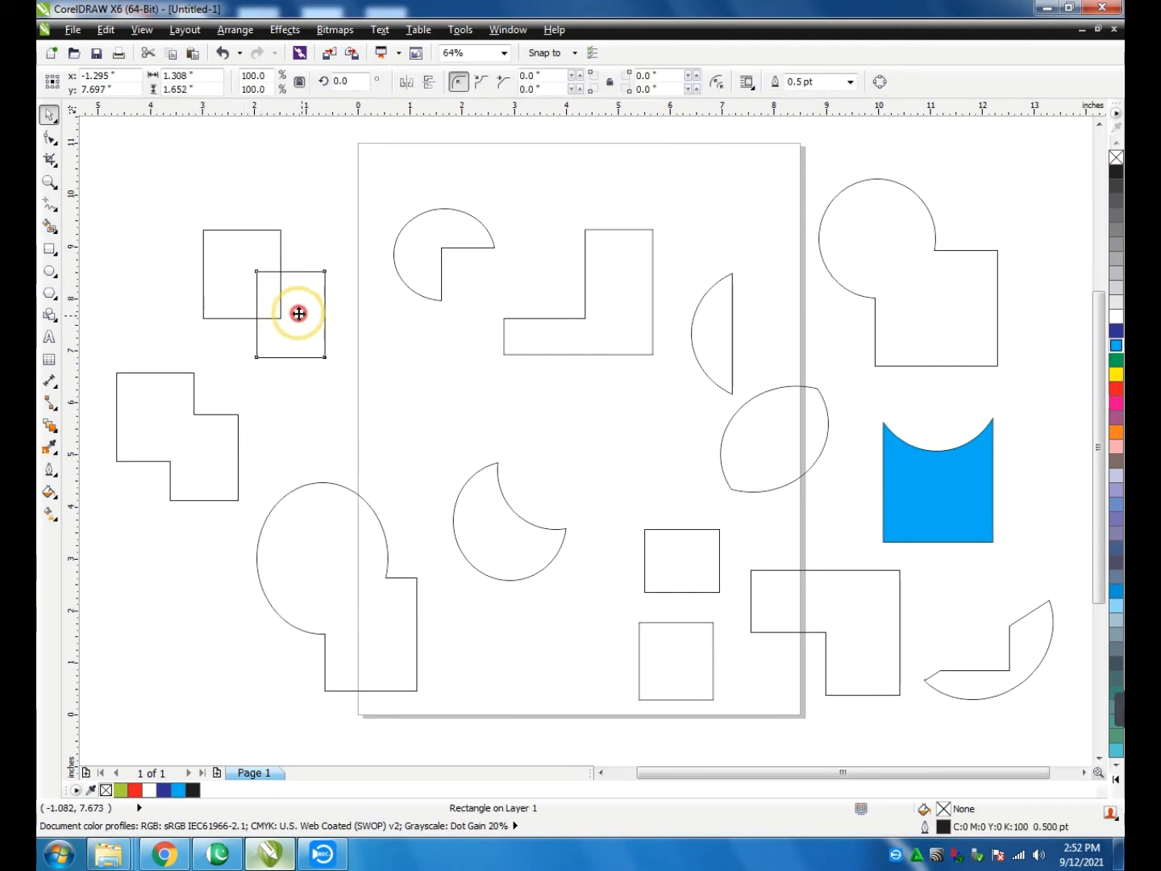
drag(298, 314, 272, 224)
drag(328, 154, 172, 337)
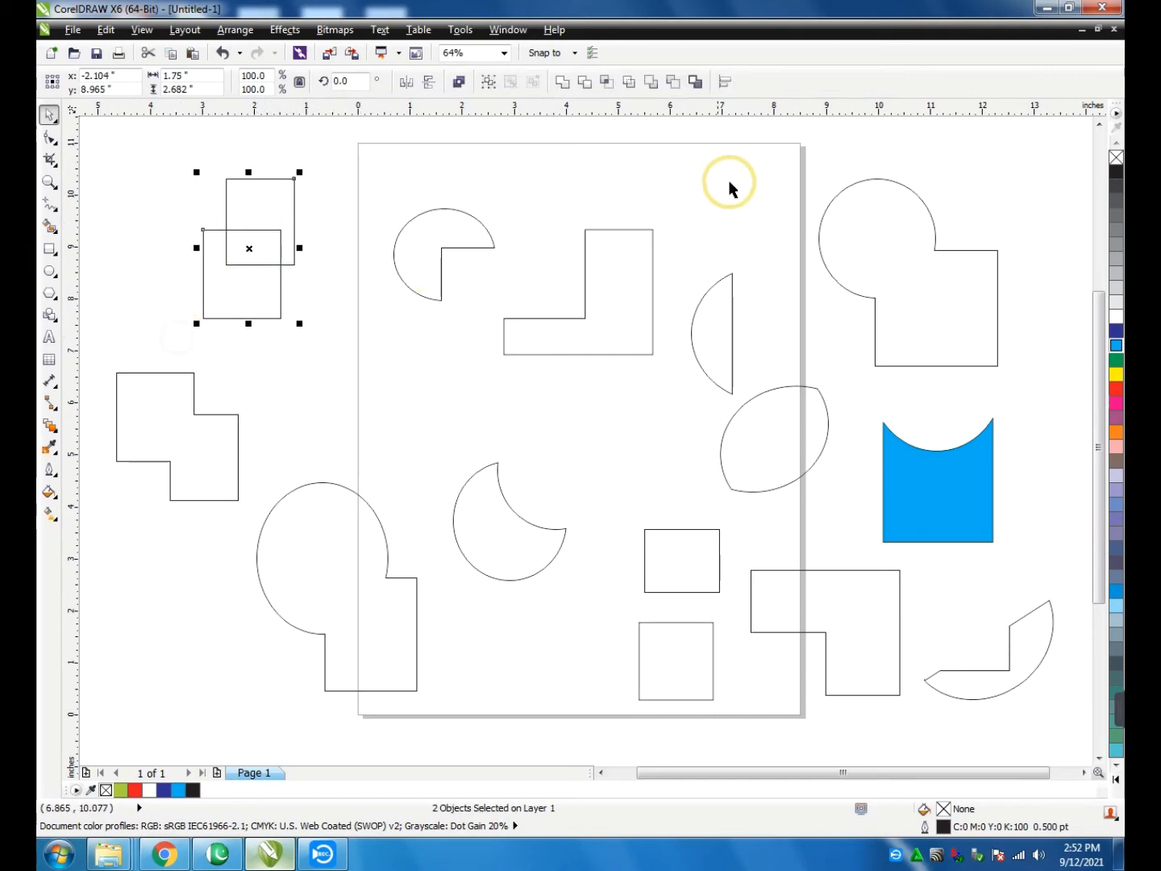
click(694, 84)
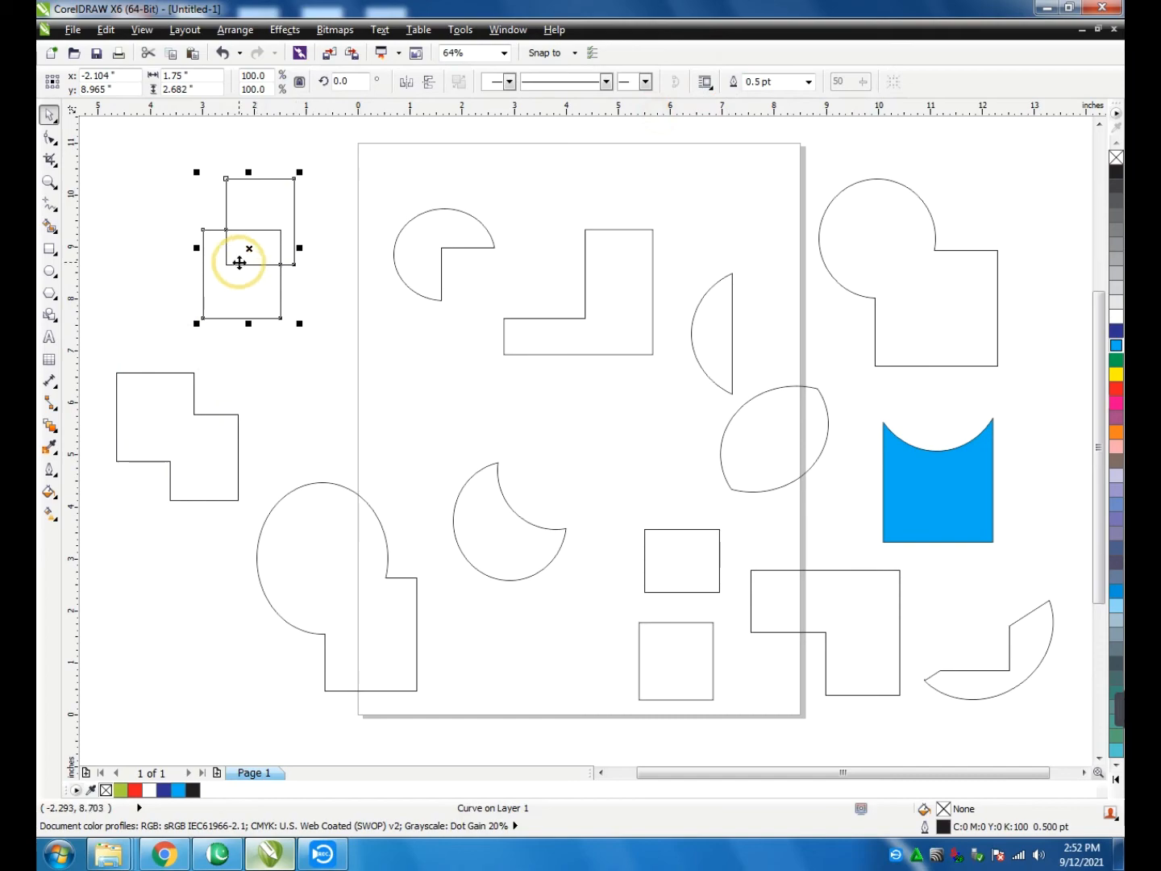
Move the new boundary outline down to the page's left edge and delete the two original rectangles
drag(250, 248, 334, 360)
click(238, 287)
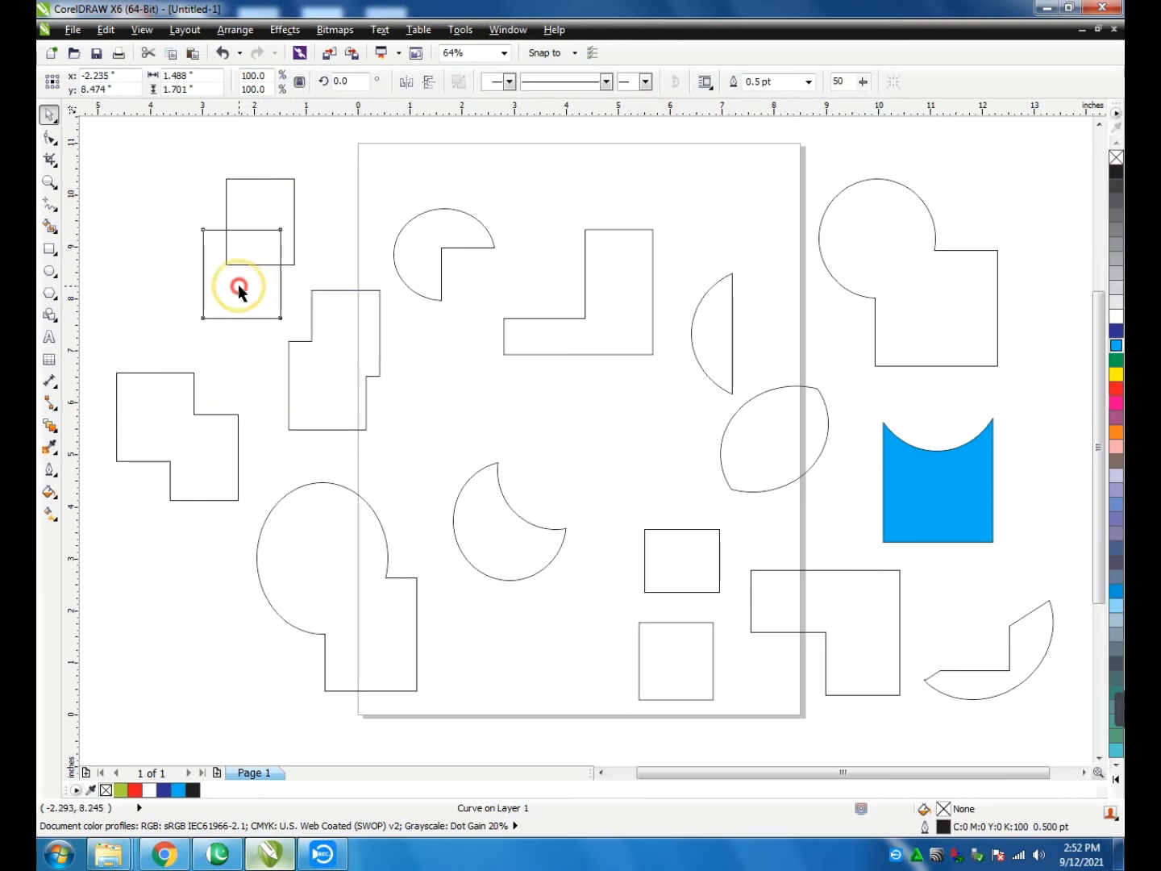
key(Delete)
click(264, 225)
key(Delete)
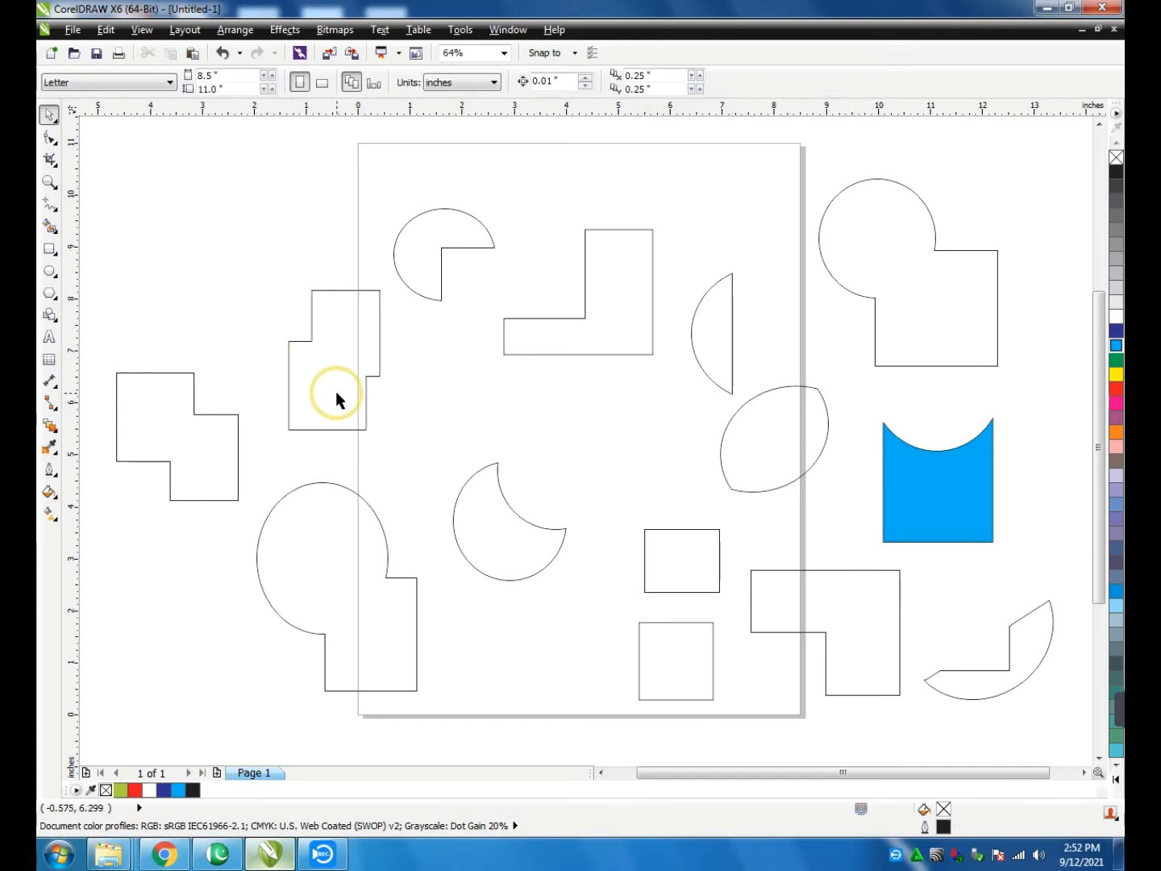
Fill the boundary outline at the page's left edge with yellow and the L-shape with dark blue
click(335, 391)
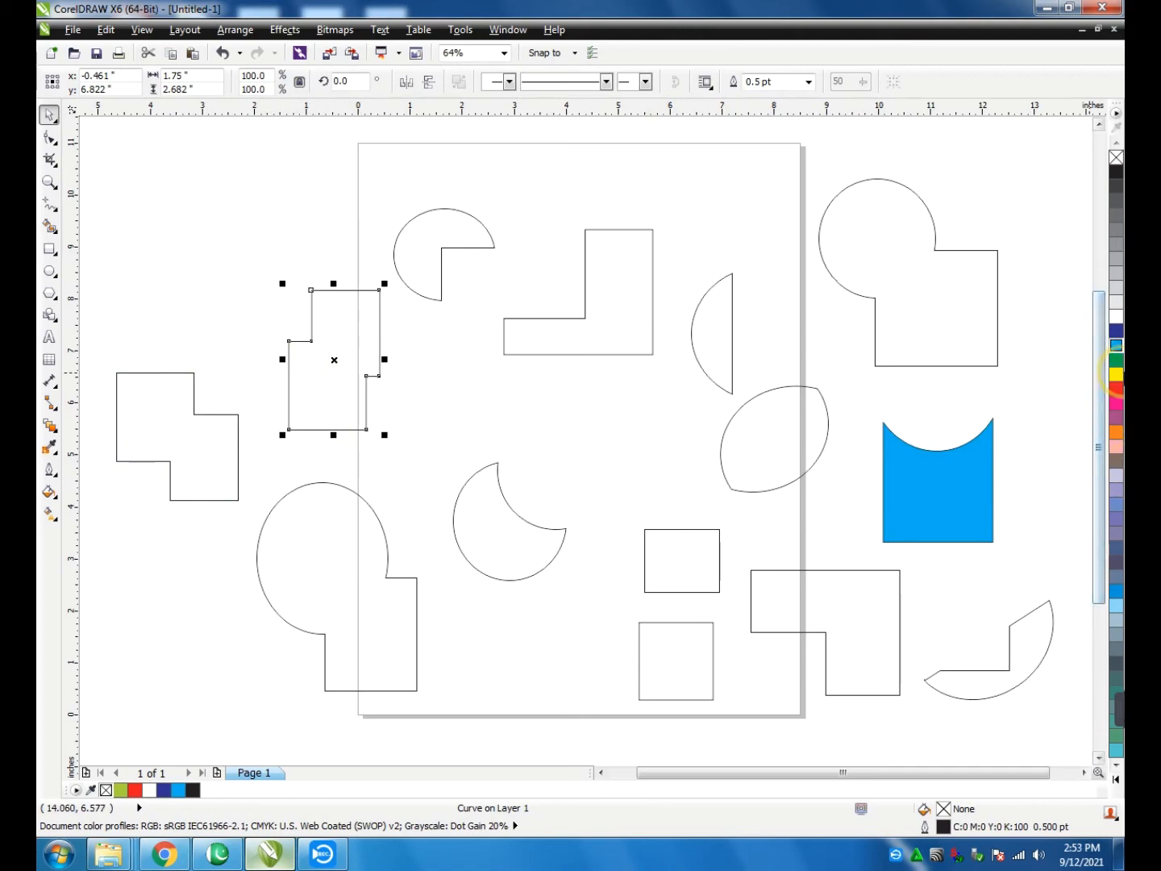
click(1116, 374)
click(598, 340)
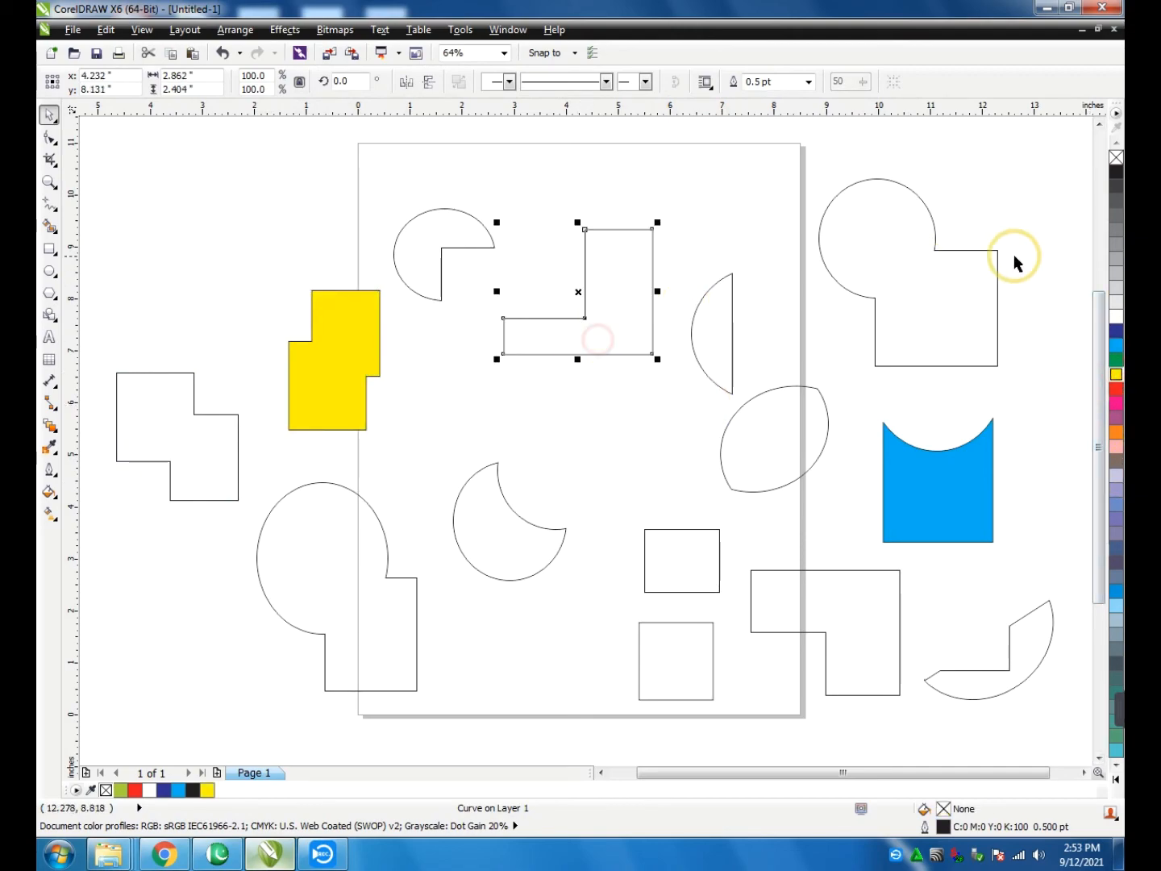
click(1116, 331)
Fill the notched ellipse with red and the crescent with cyan
click(408, 242)
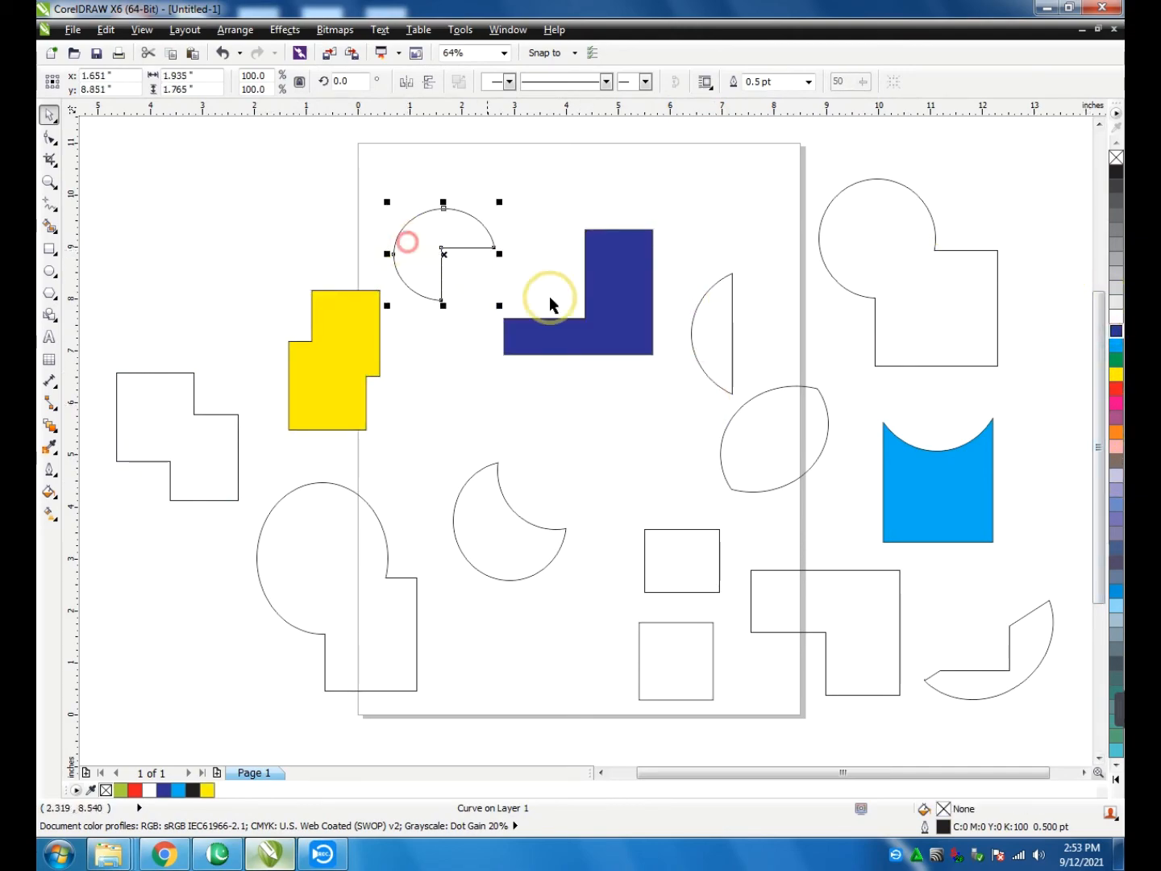
click(1116, 388)
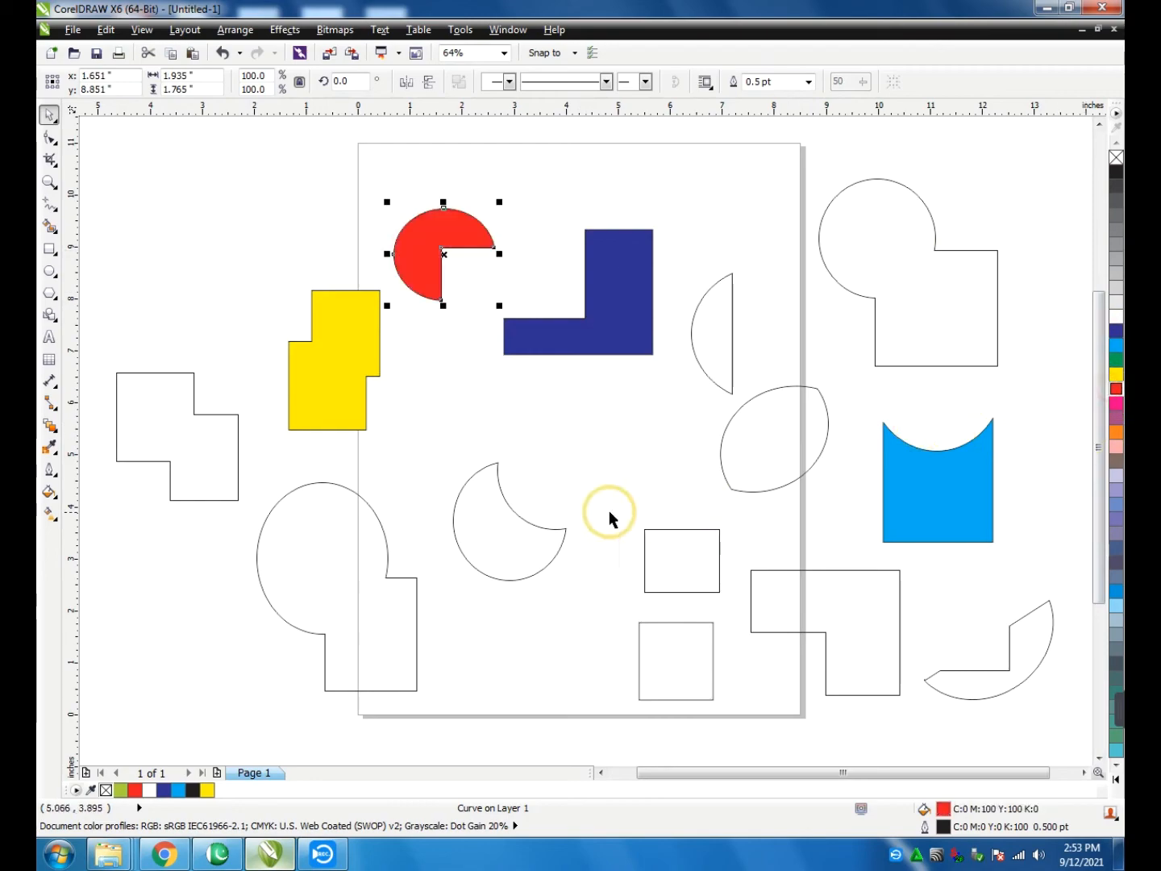
click(520, 533)
click(1116, 345)
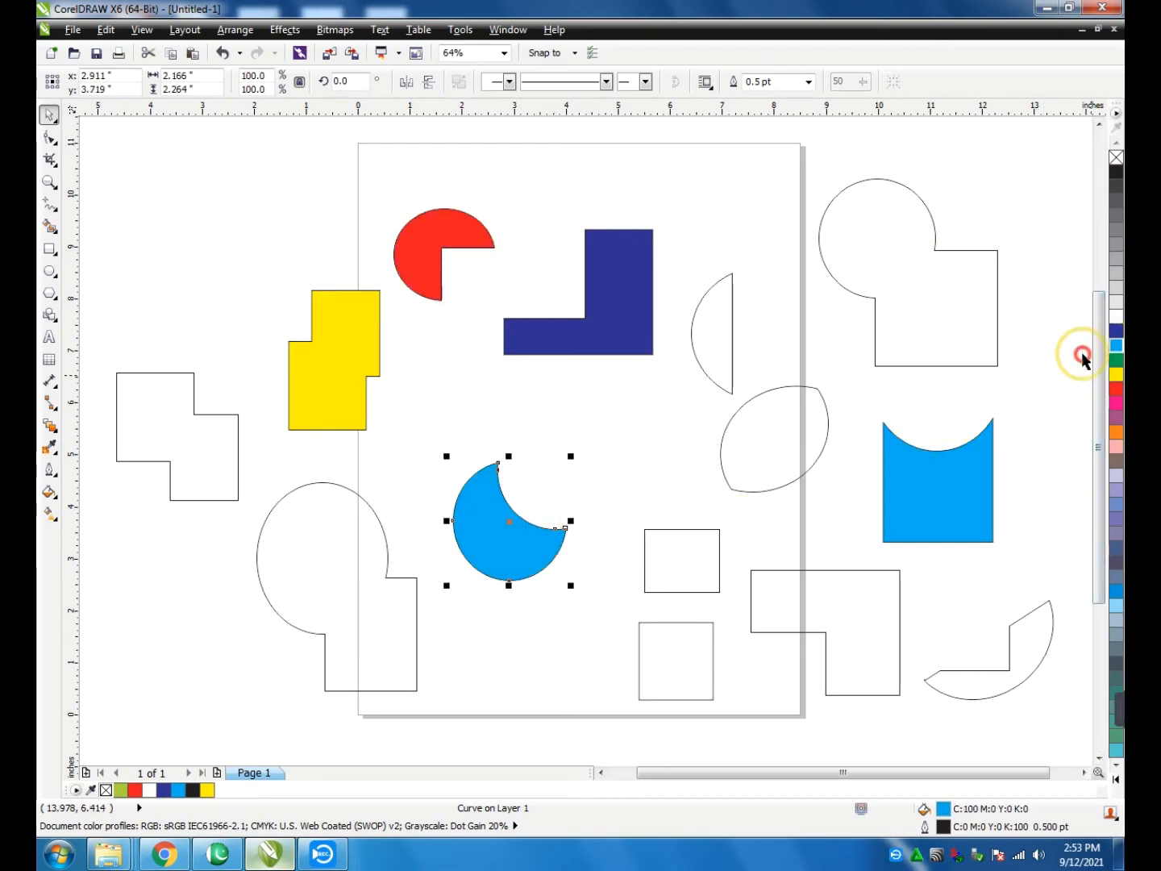
Fill the lower small square with pale lavender, the large ellipse-and-rectangle weld with green and the leftmost stepped shape with cyan
click(648, 650)
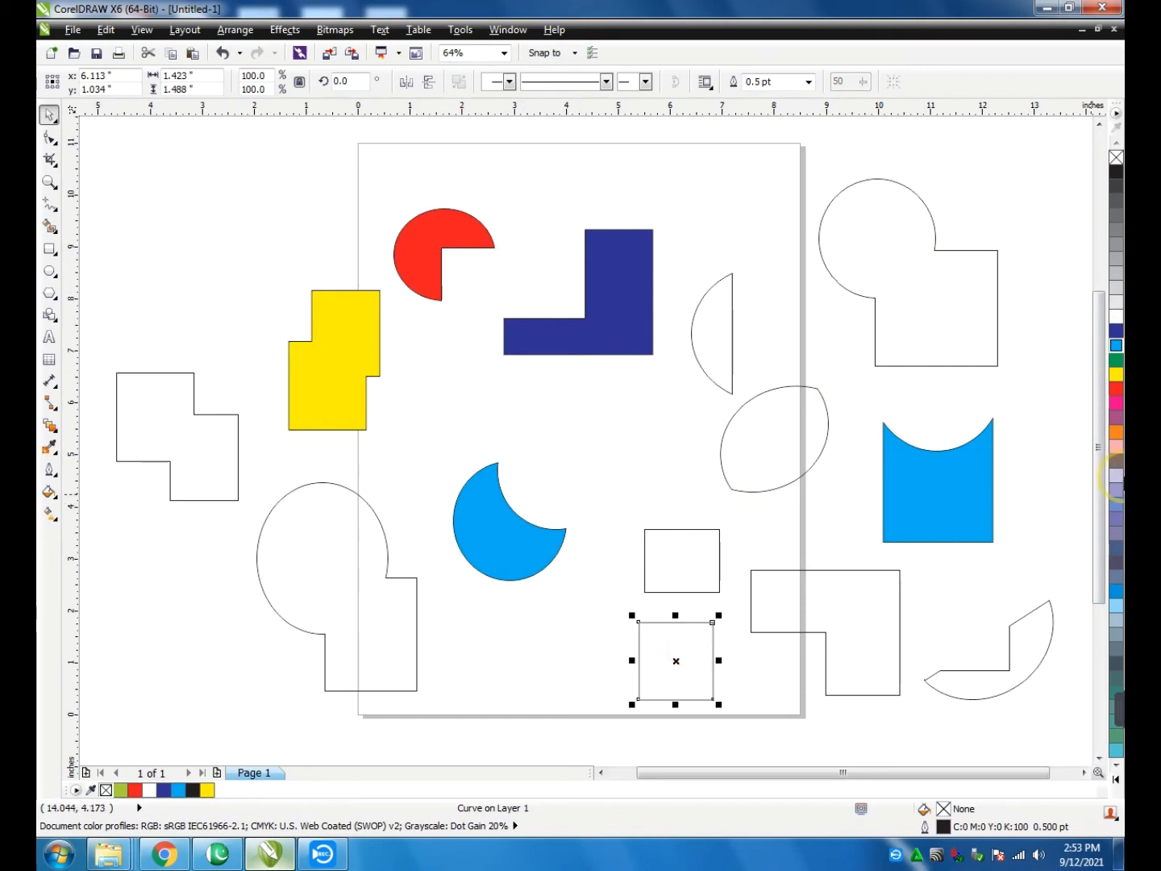
click(1116, 475)
click(287, 567)
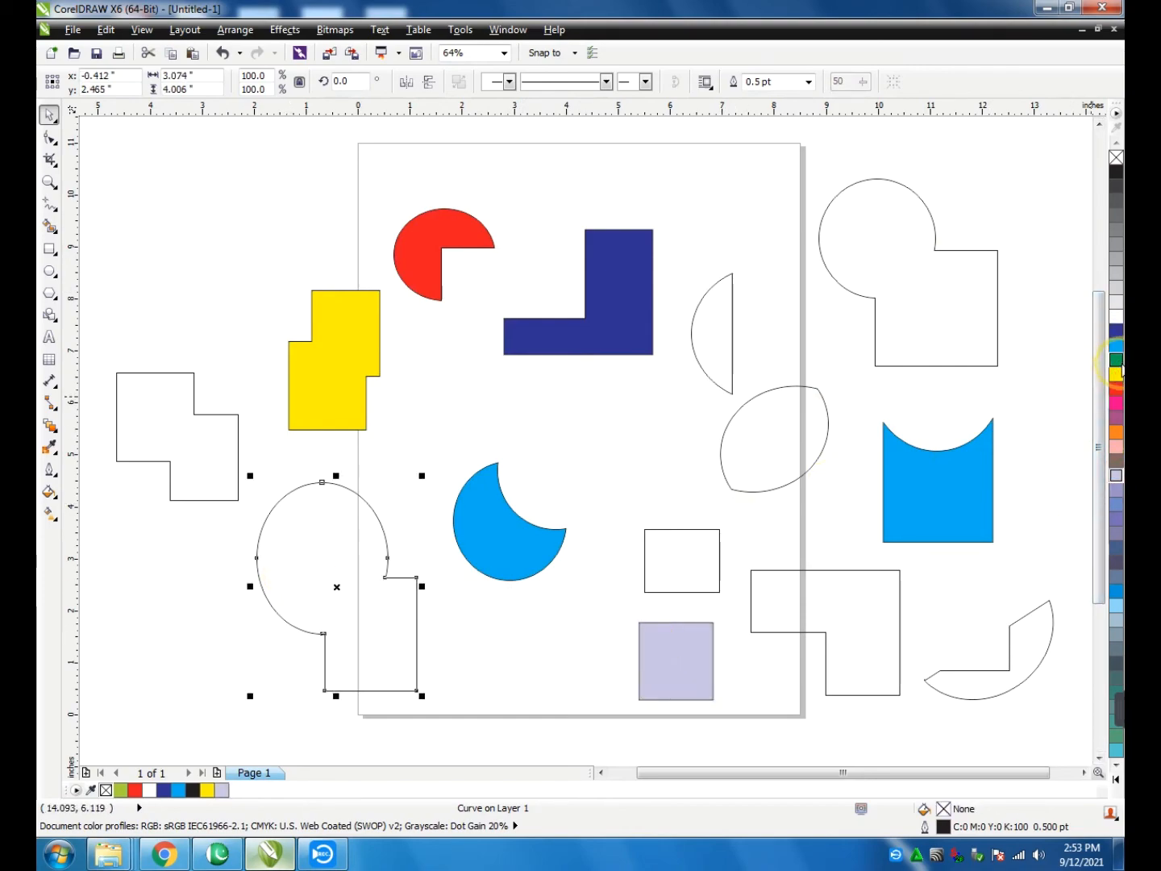
click(1114, 360)
click(215, 448)
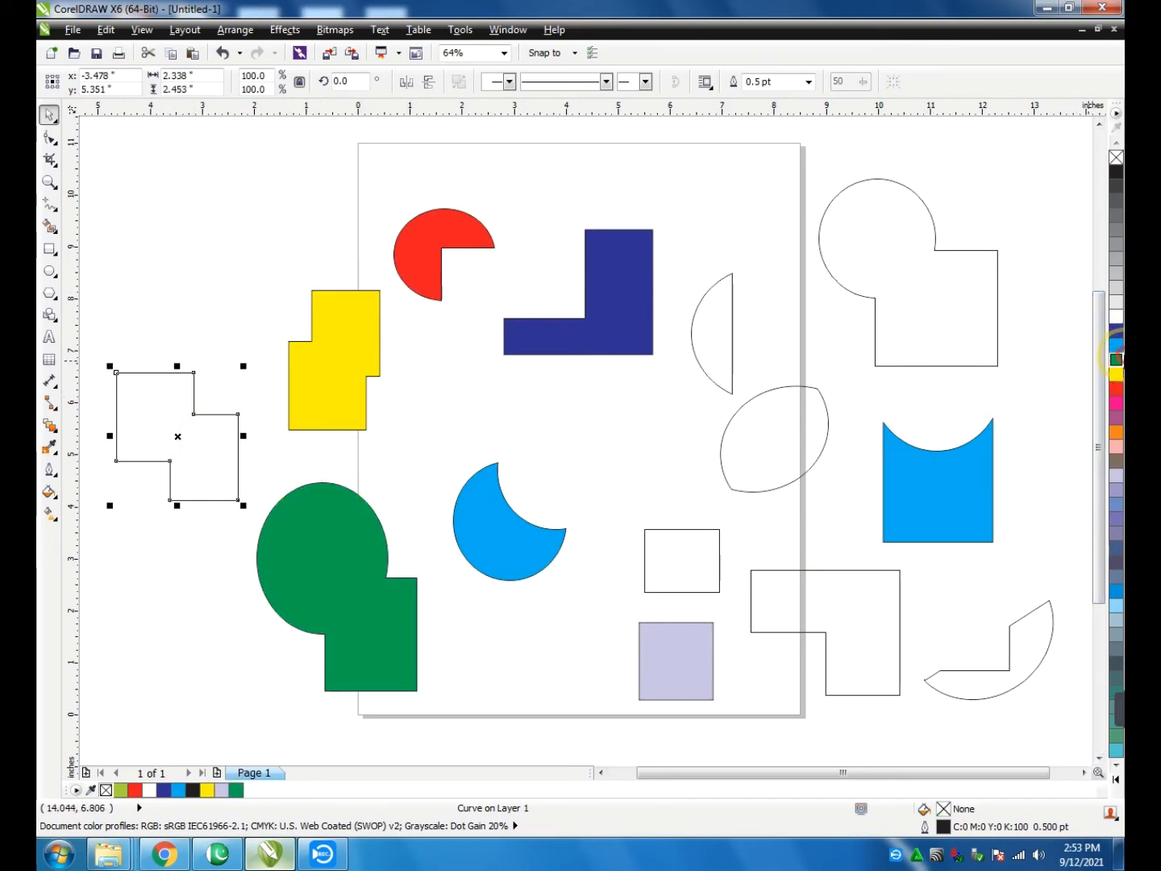
click(1115, 345)
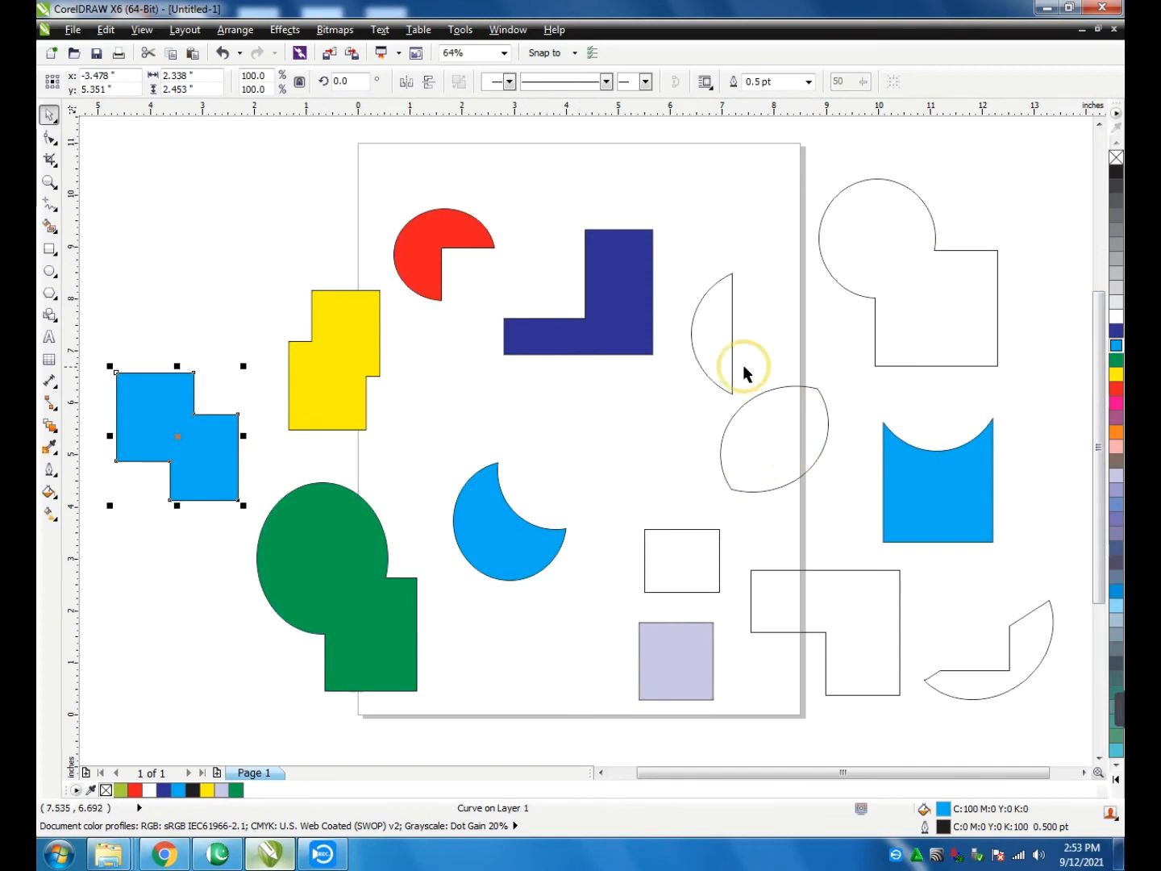
Fill the half-ellipse with dark blue, the unfilled L-shape beside the small squares with yellow and the curved sliver with brown
click(714, 338)
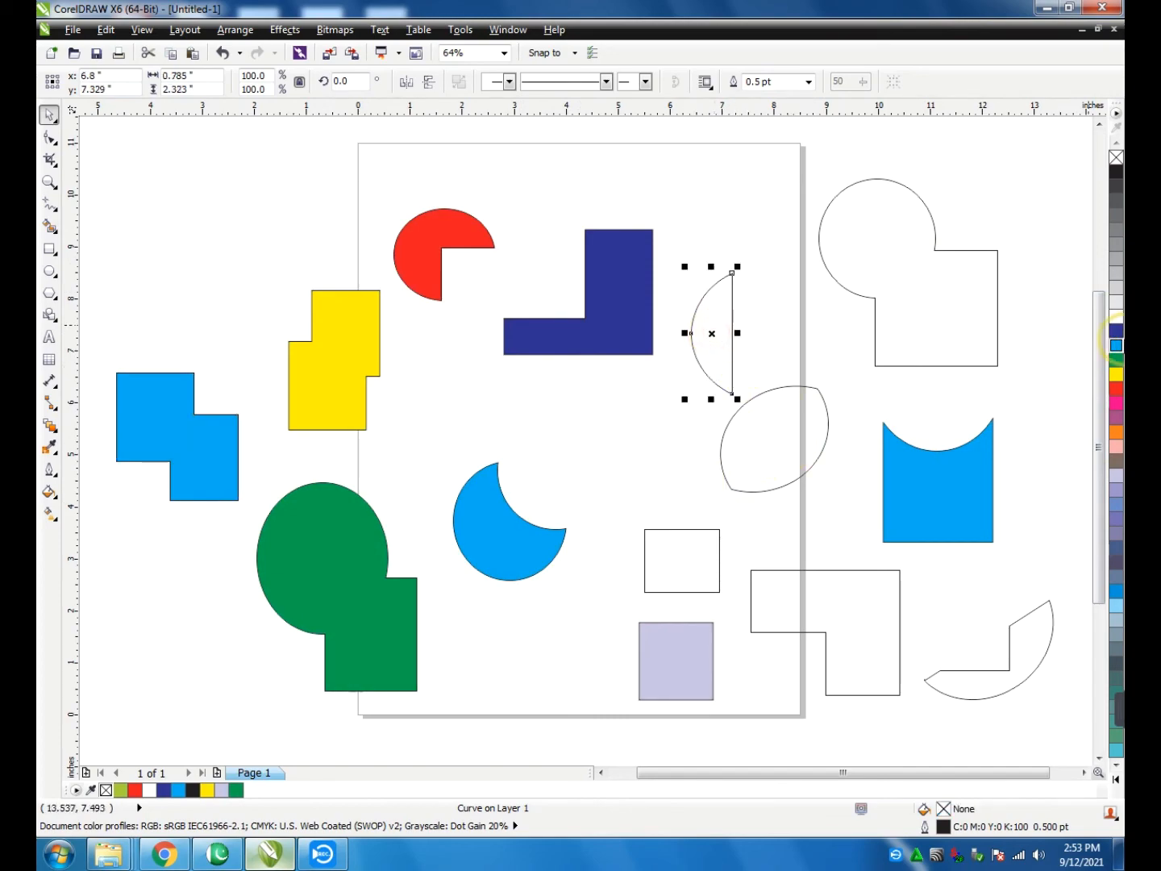
click(1116, 331)
click(800, 601)
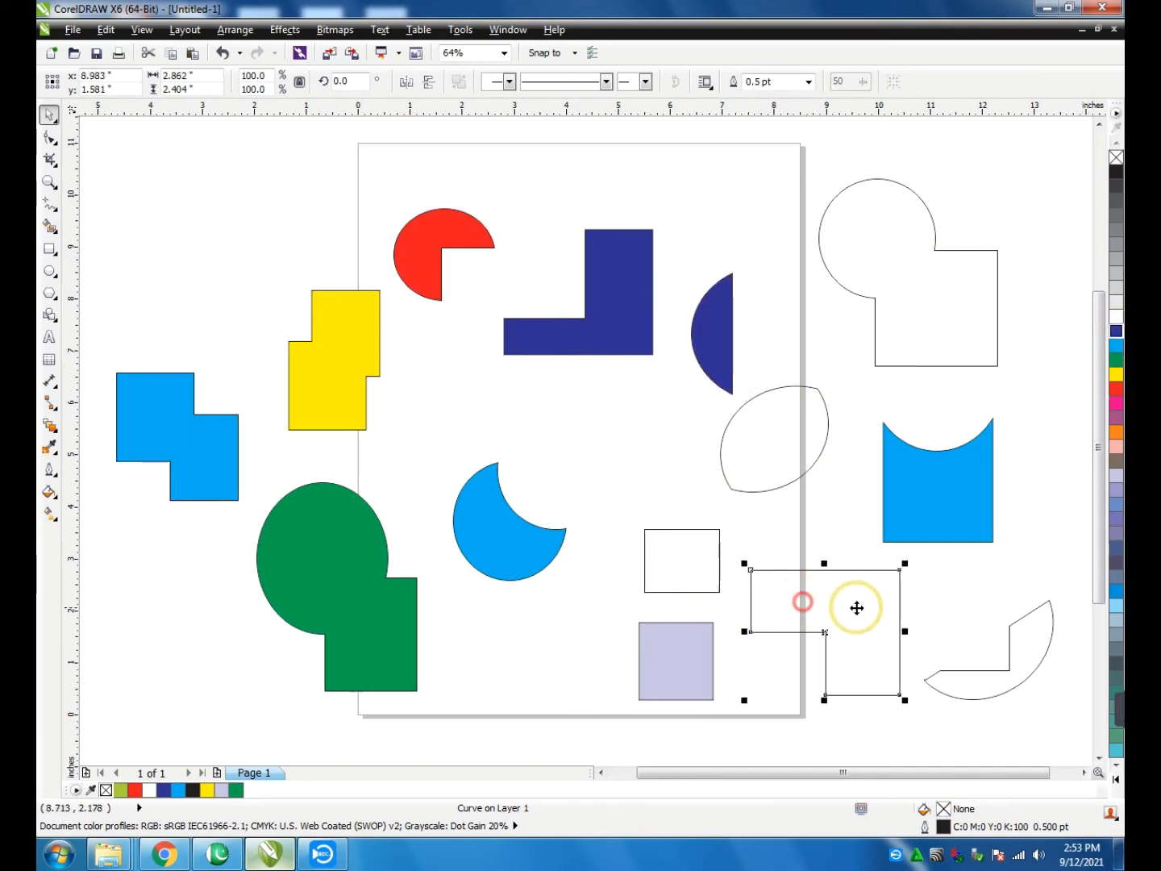
click(1115, 378)
click(1031, 647)
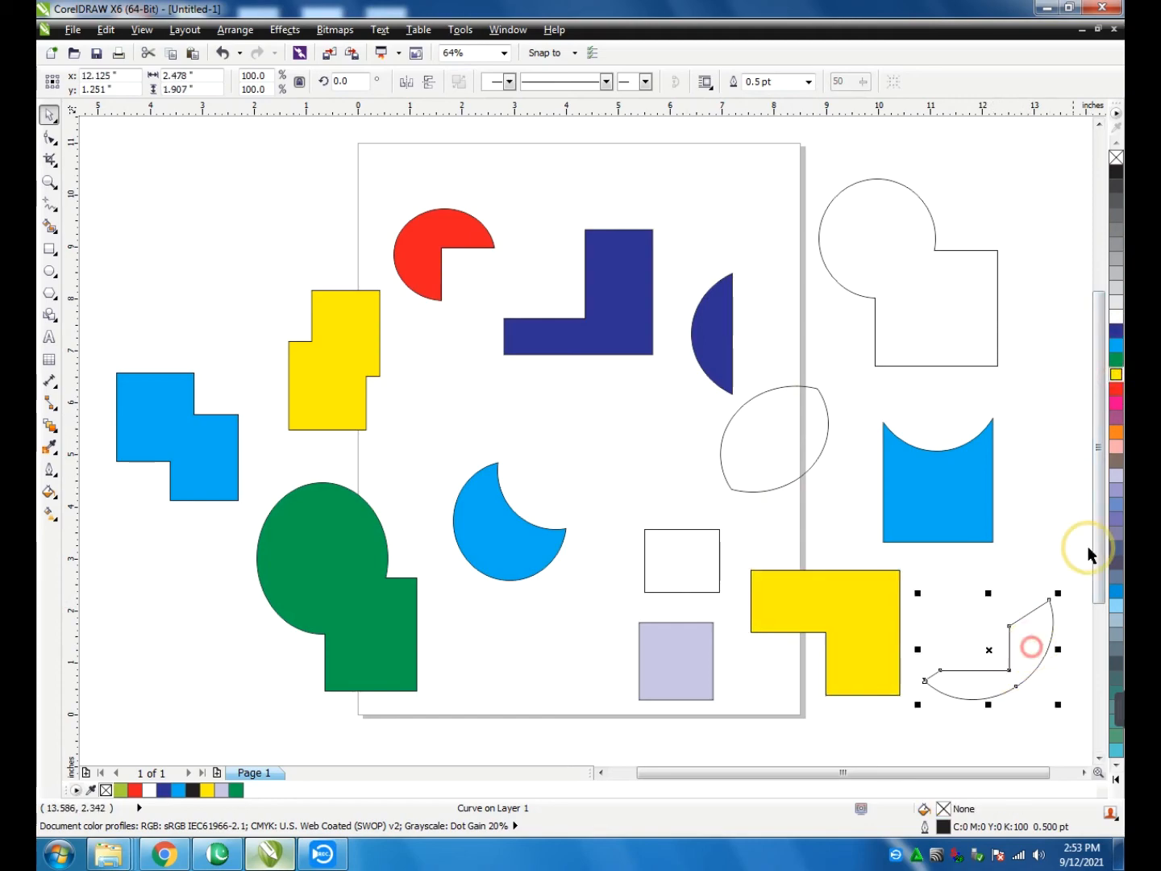
click(1117, 461)
Fill the circle-and-rectangle weld with dark blue, the leaf-shaped intersection with magenta and the upper small rectangle with greyish violet
click(981, 315)
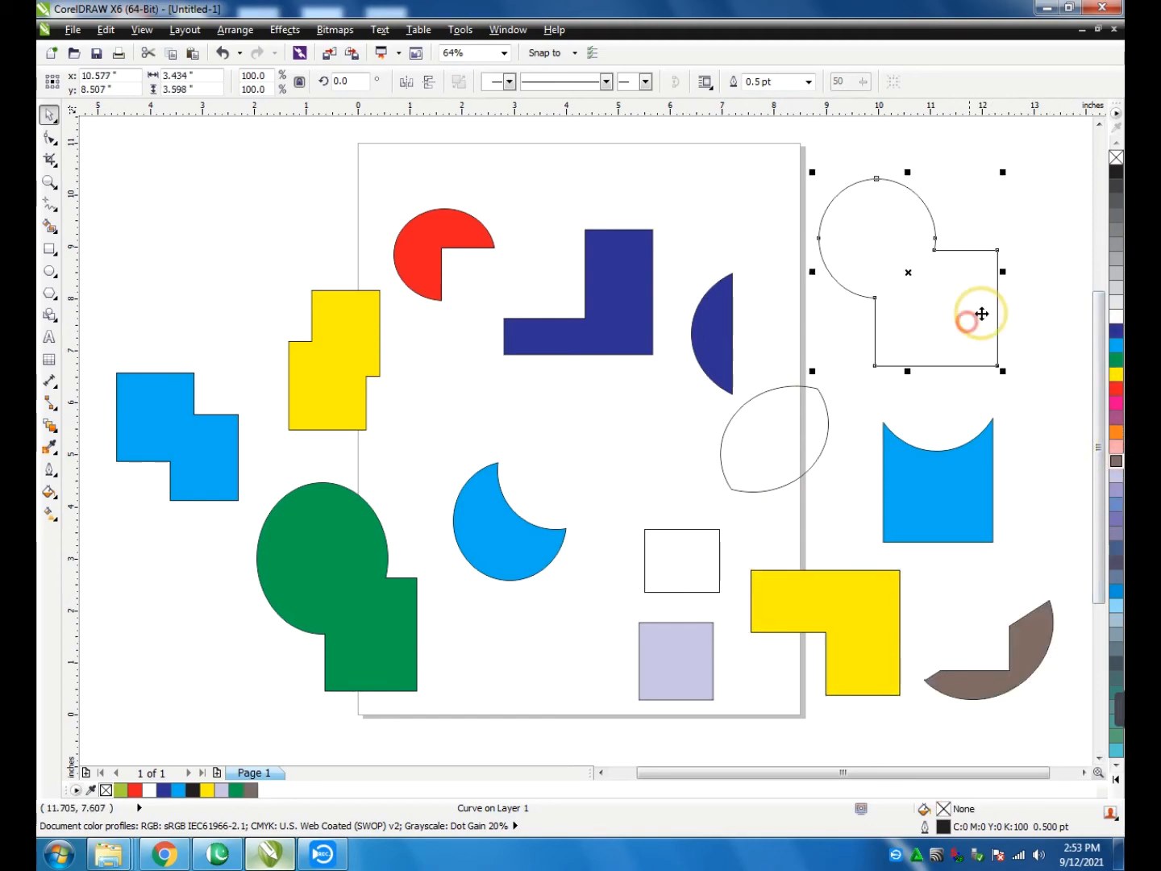
click(1117, 332)
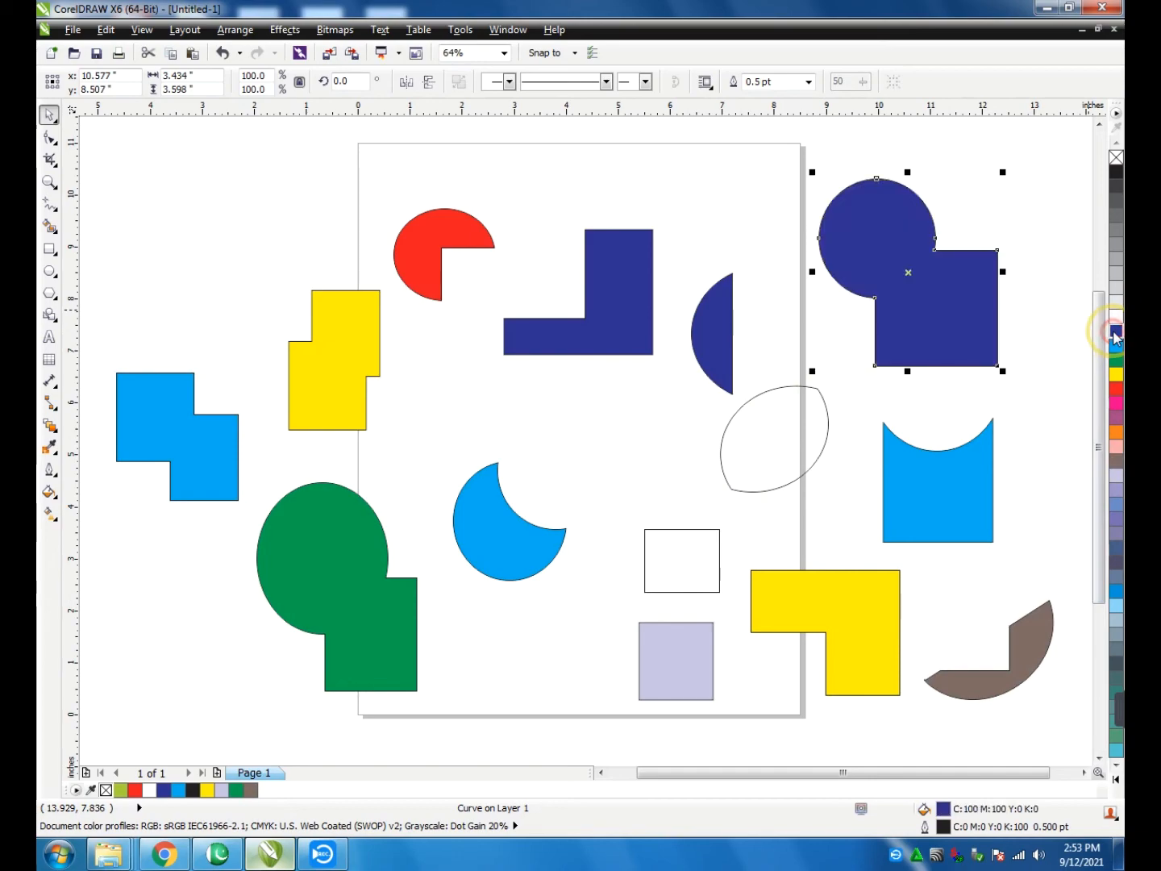
click(782, 429)
click(1114, 402)
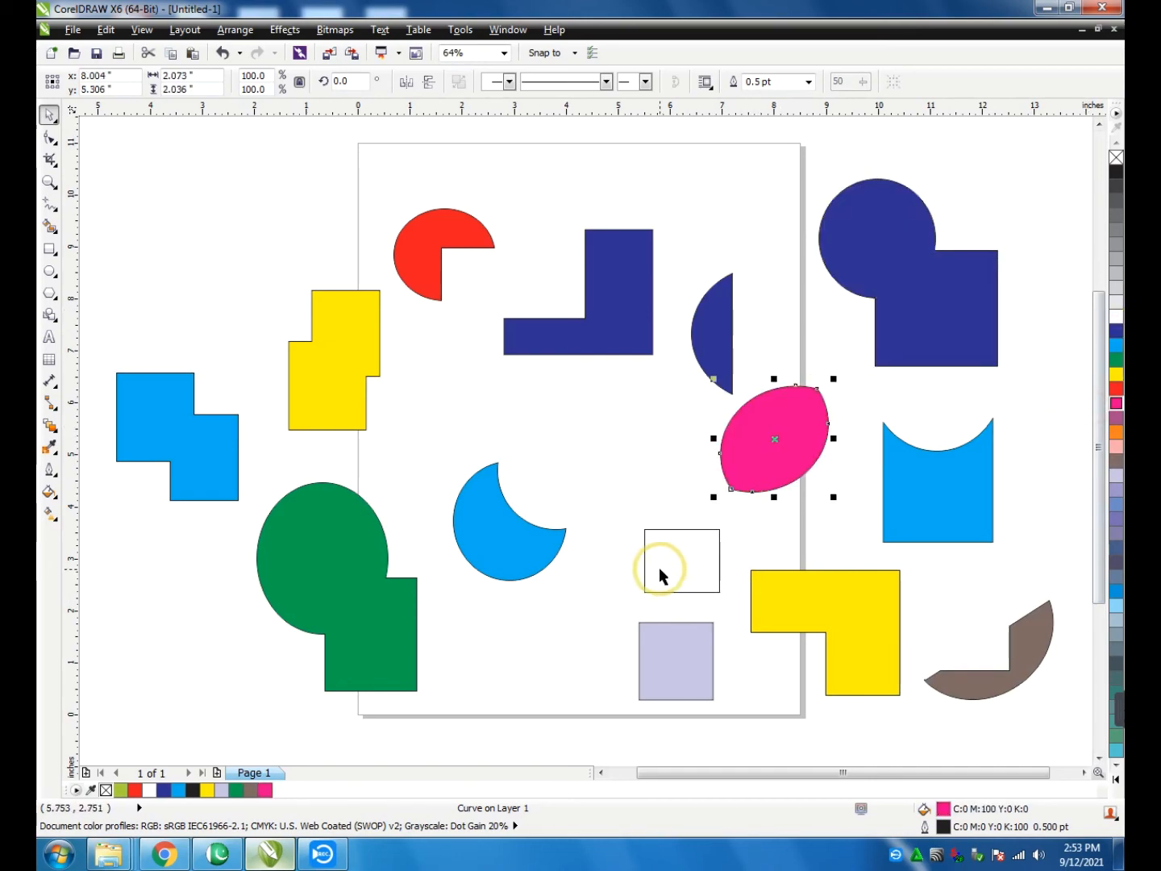
click(661, 570)
click(1116, 534)
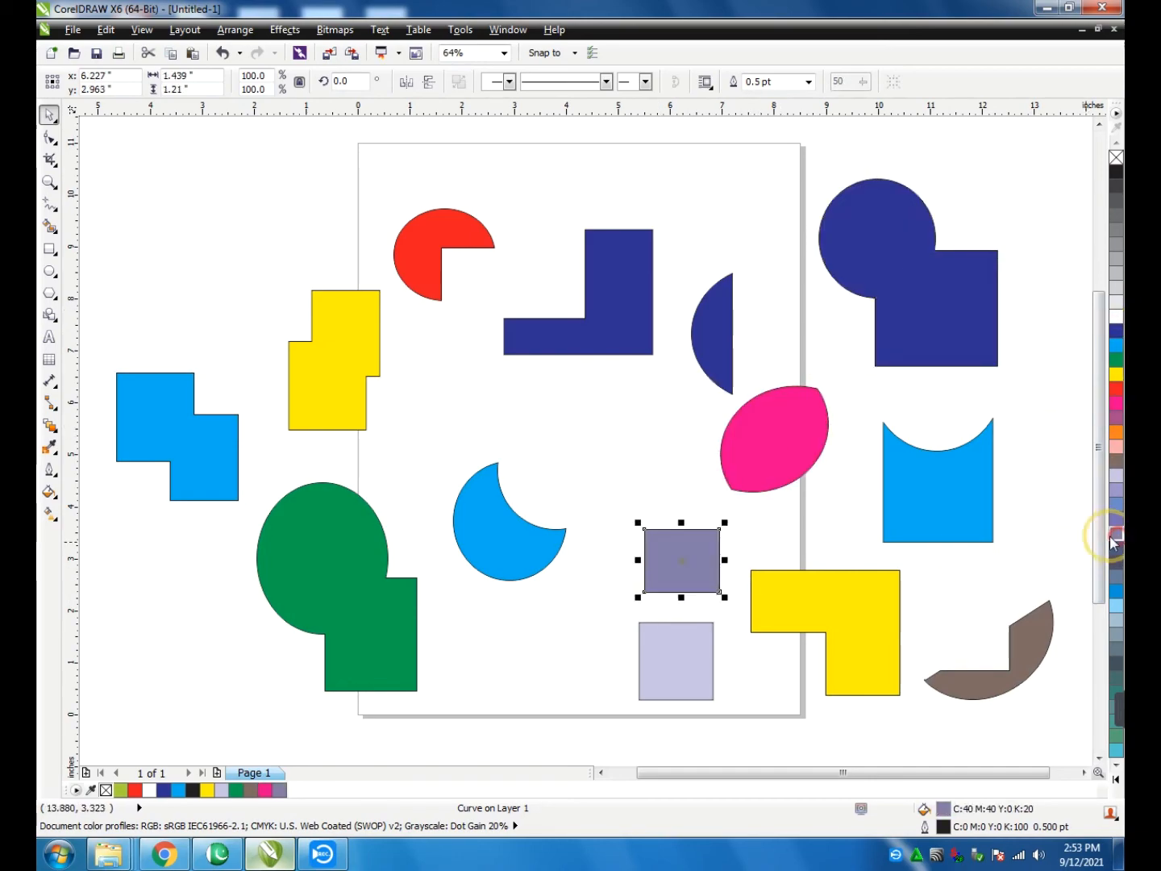
Remove the outlines from the yellow stepped shape at the page edge and the cyan stepped shape beside it
click(407, 468)
click(365, 411)
click(901, 280)
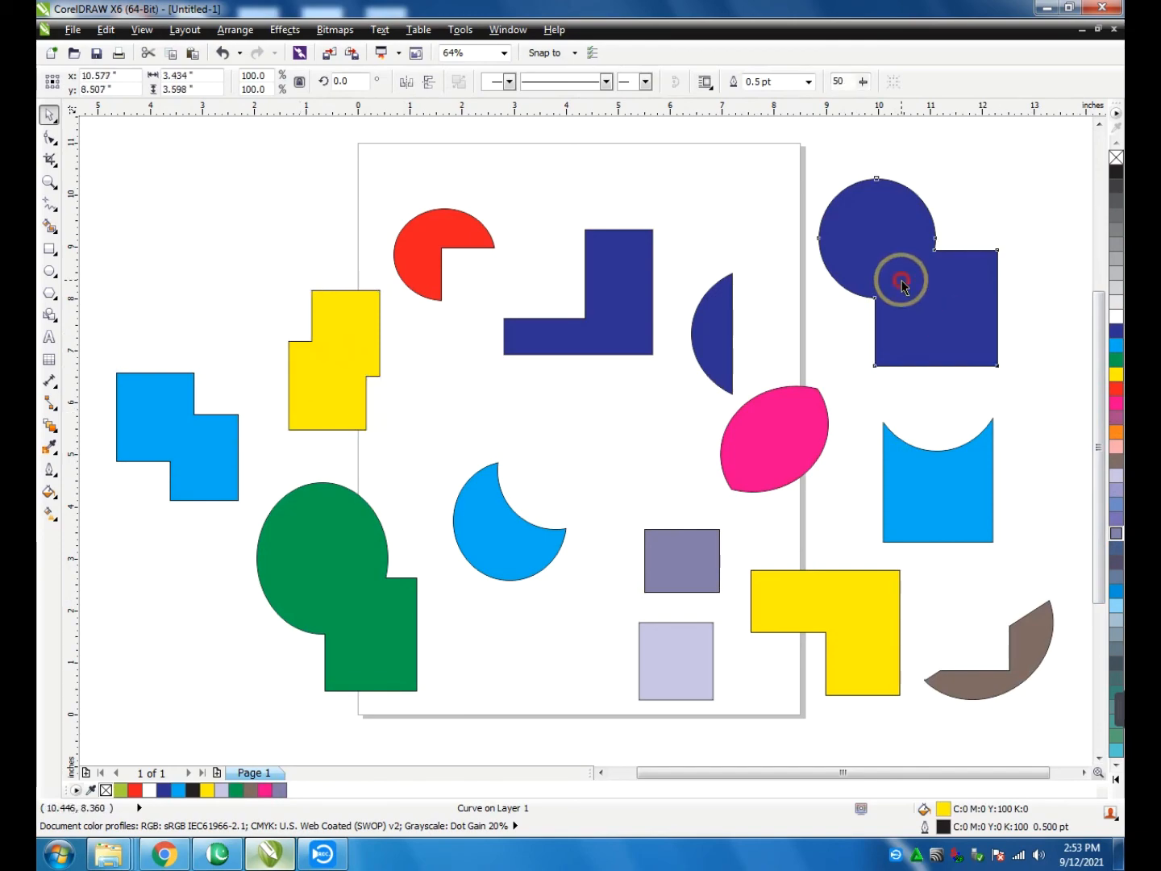
click(346, 376)
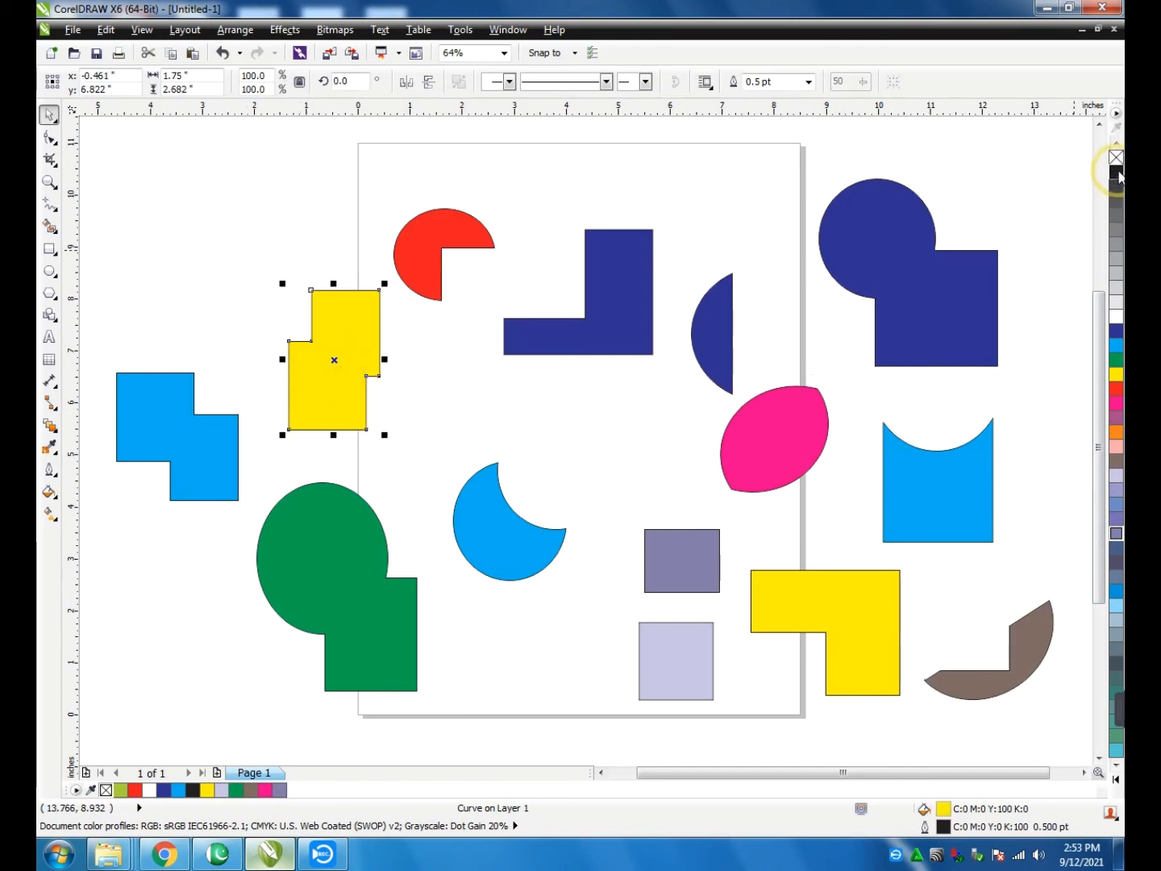
click(176, 396)
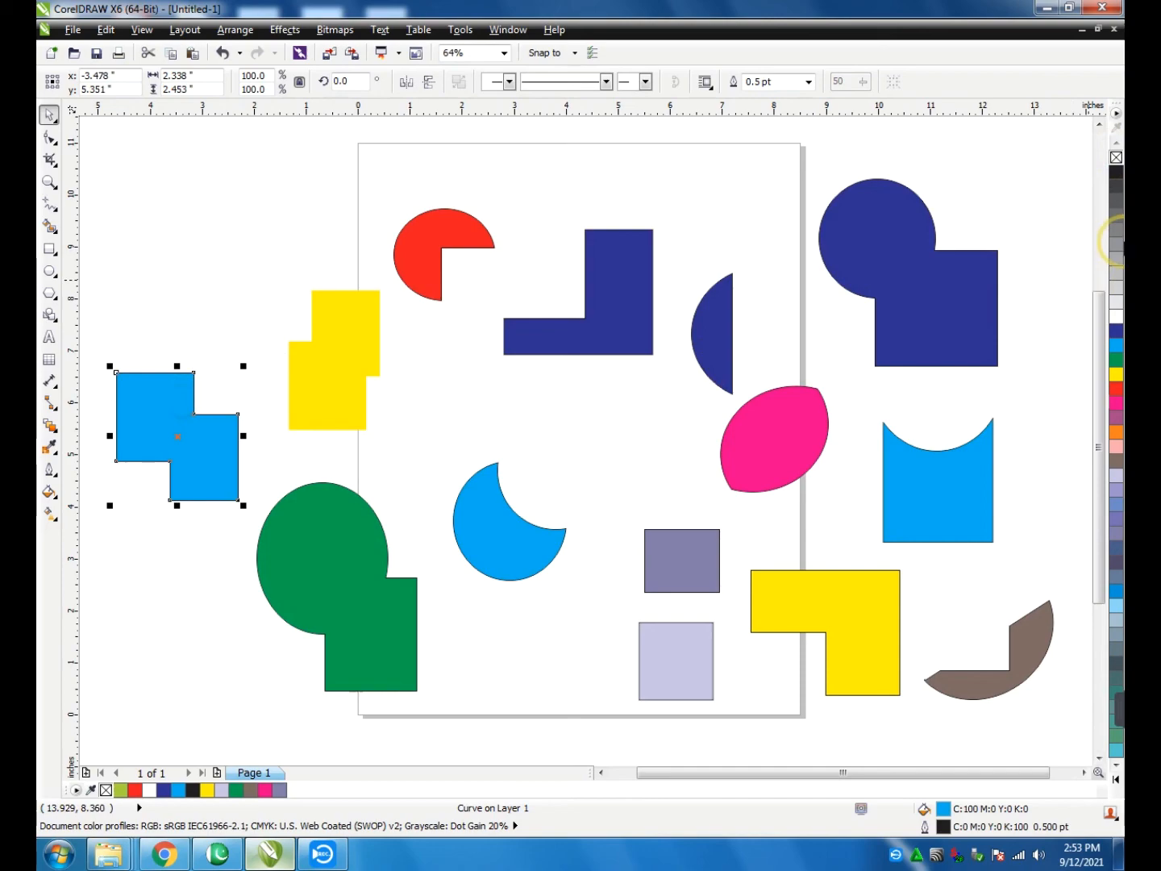
right_click(1115, 157)
Examine the edges of the yellow stepped shape up close and return to a view of all shapes
key(F6)
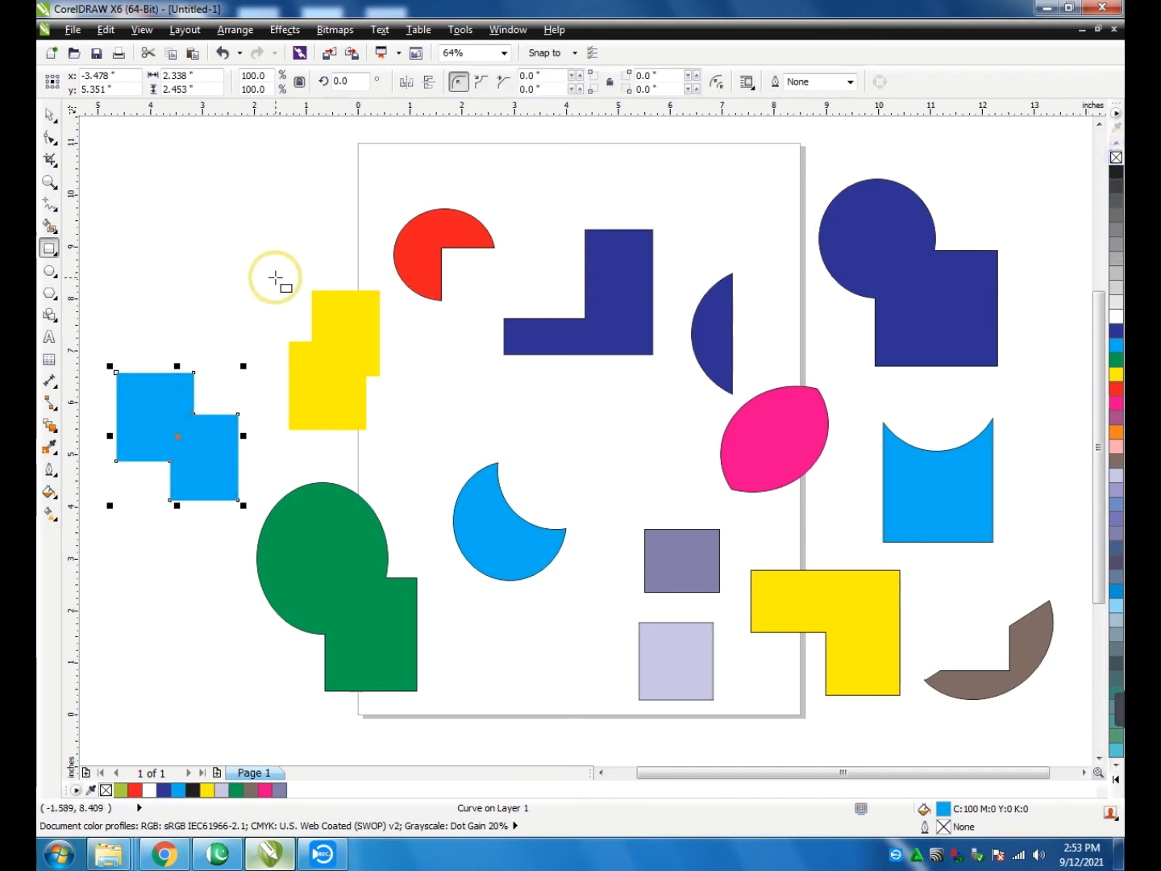
click(49, 182)
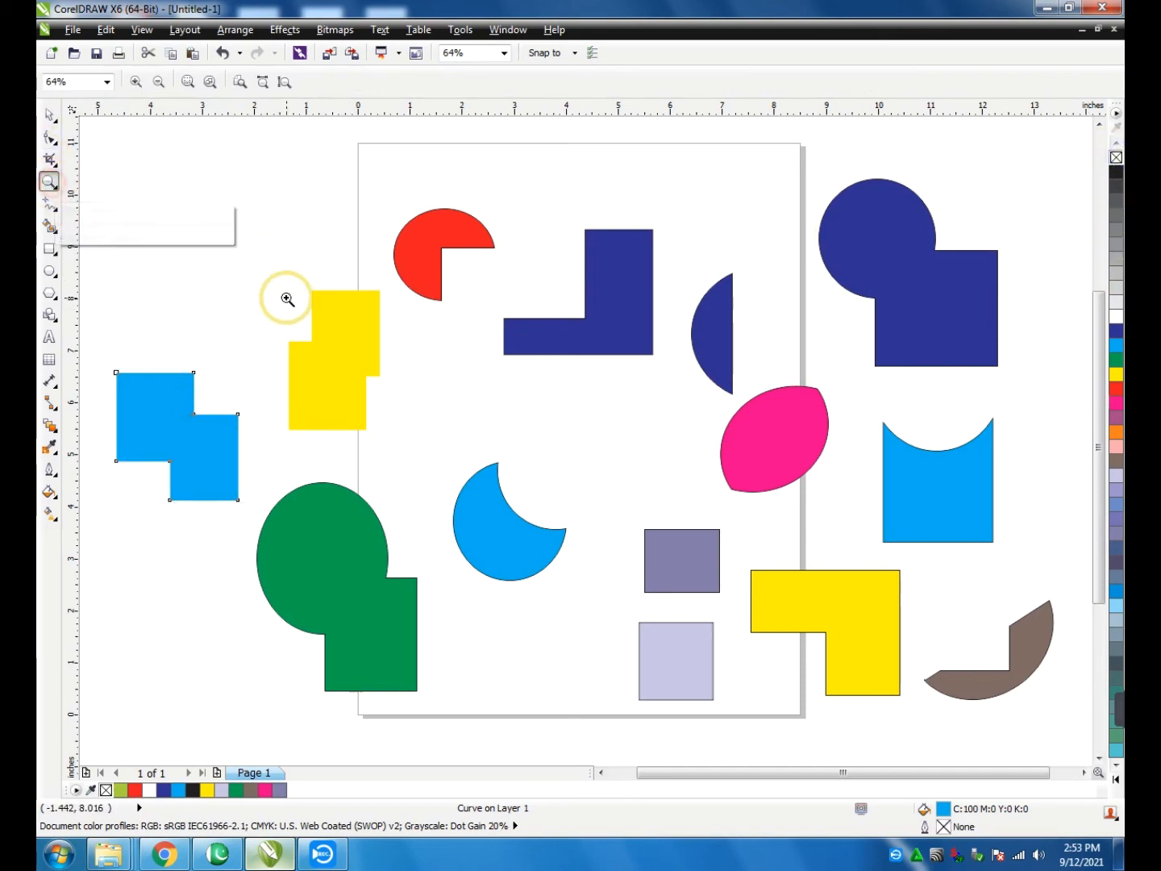
drag(275, 268, 355, 322)
scroll(185, 238, down, 1)
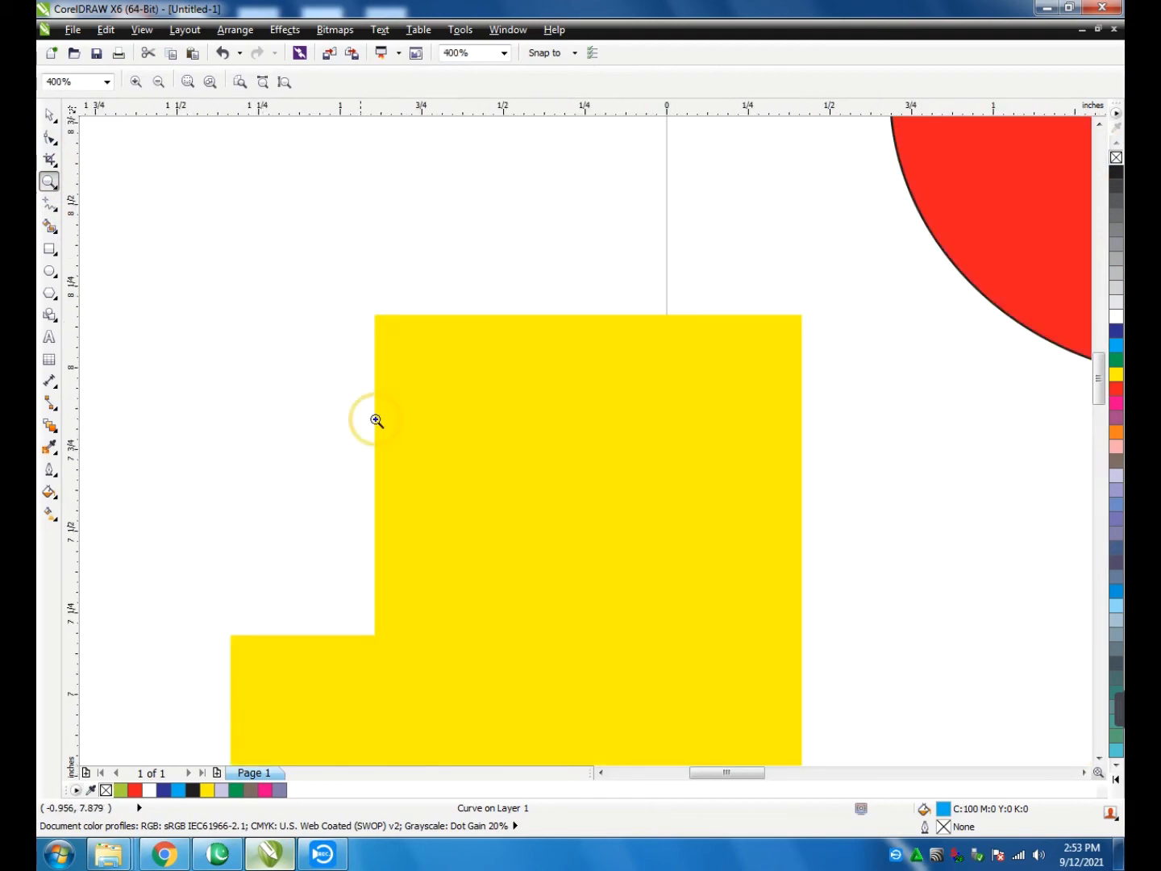
key(space)
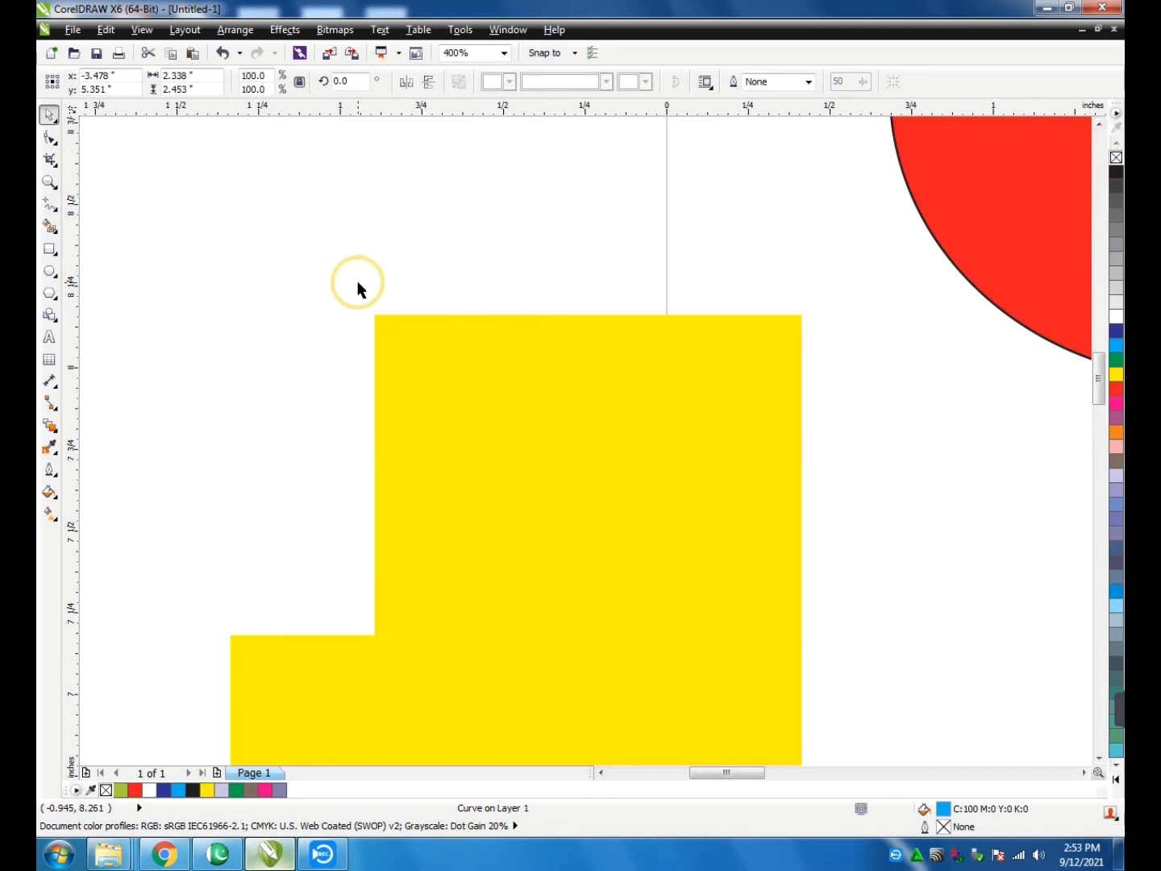
scroll(370, 286, down, 1)
scroll(389, 279, down, 2)
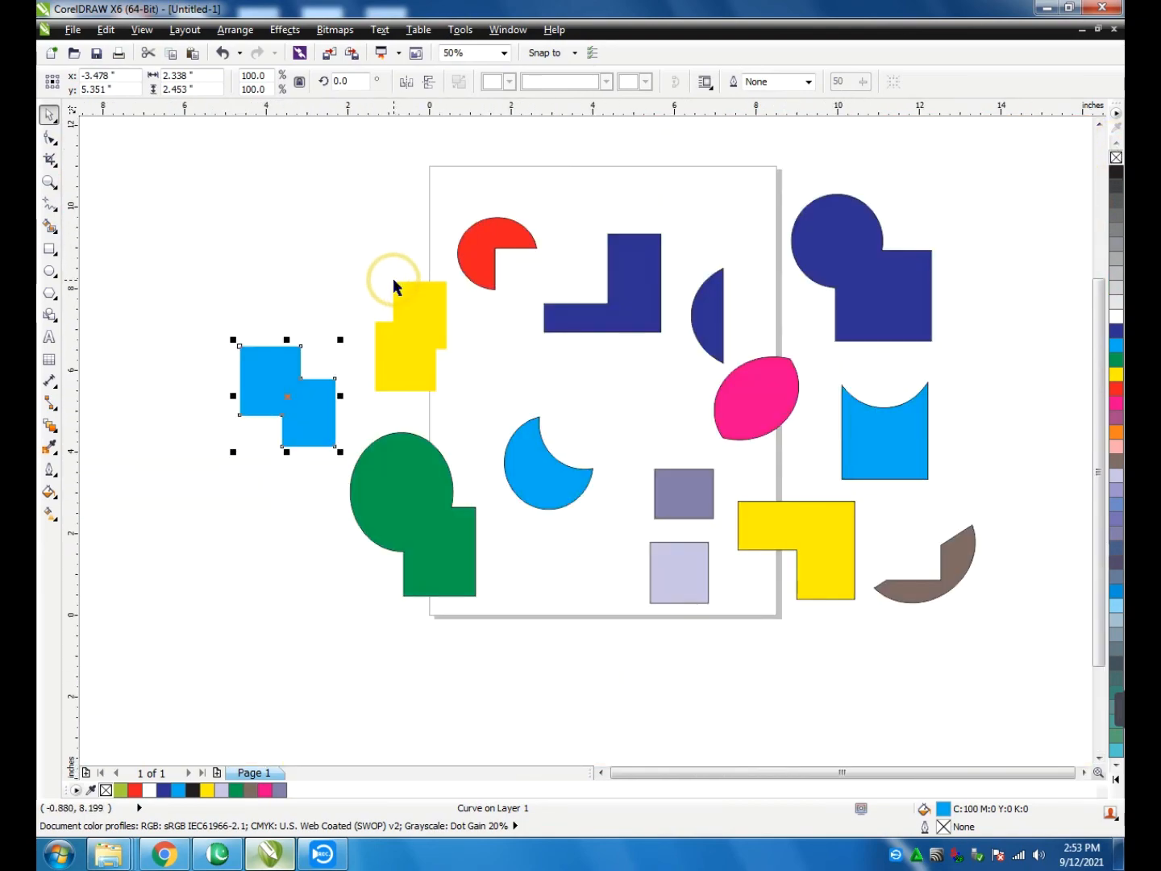
key(z)
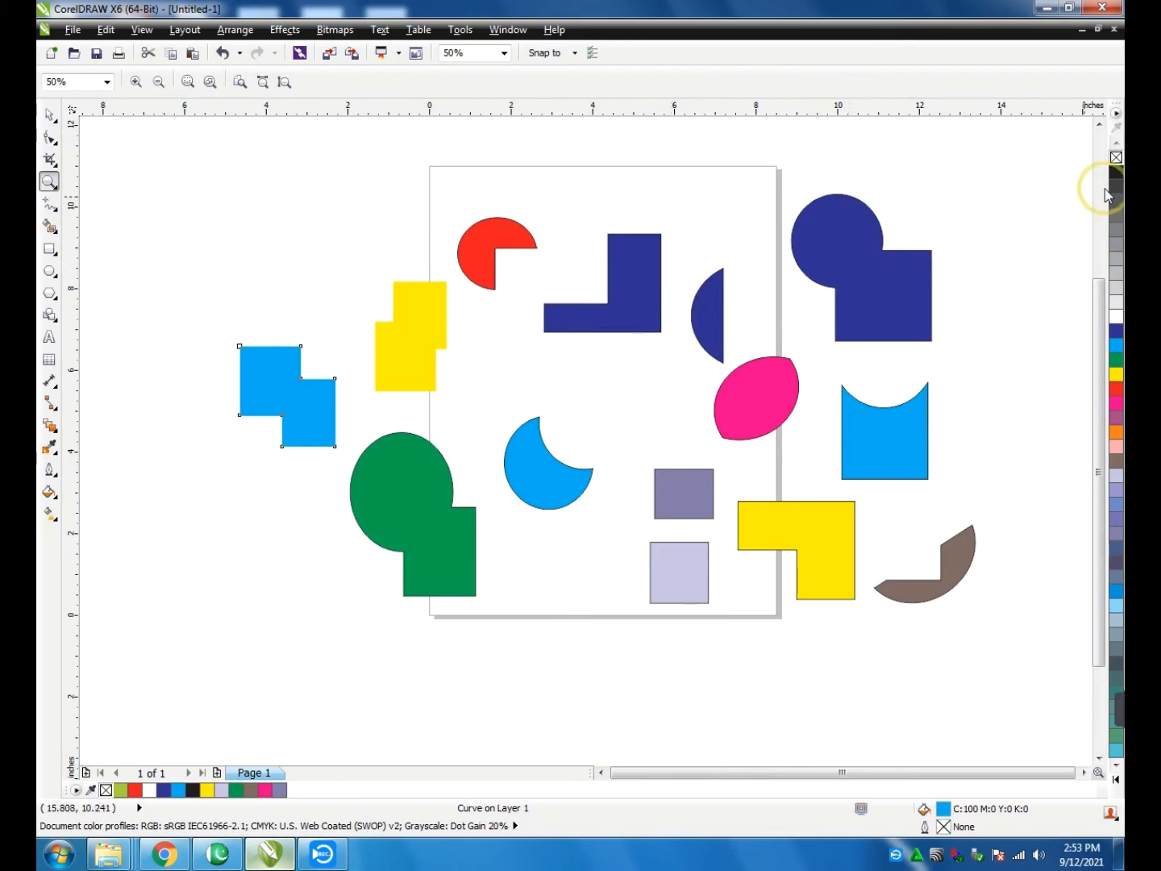